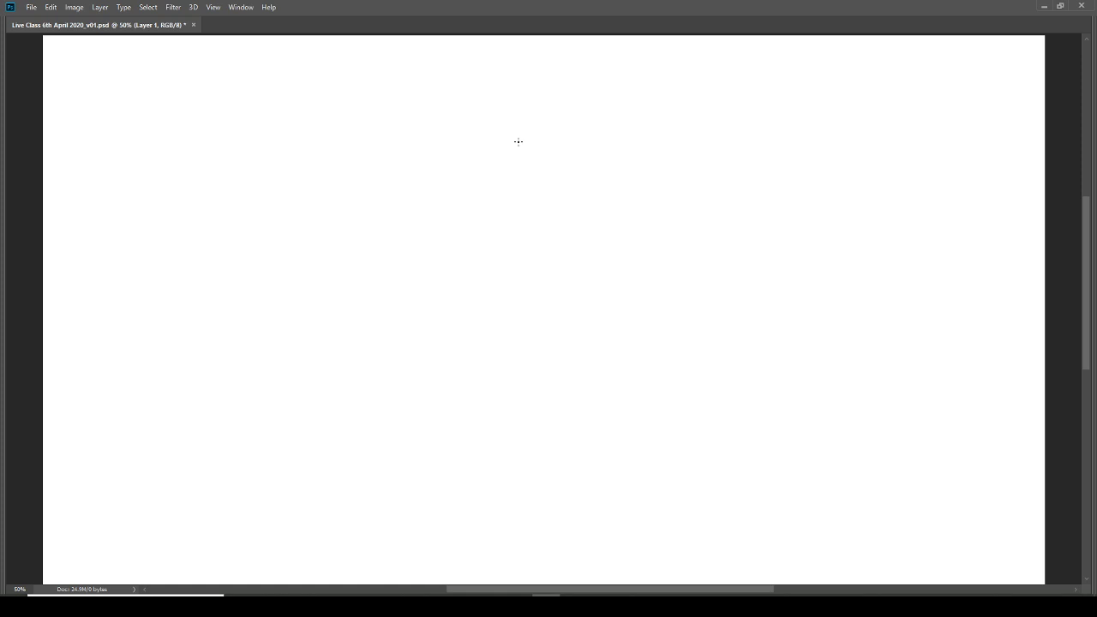
Step: Sketch an upright oval head outline in the canvas's upper middle and reinforce its contour with overlapping strokes
mouse_move(511, 145)
mouse_down()
mouse_move(466, 195)
mouse_move(459, 244)
mouse_up()
mouse_move(612, 220)
mouse_down()
mouse_move(577, 152)
mouse_move(549, 140)
mouse_move(500, 148)
mouse_move(474, 182)
mouse_move(459, 232)
mouse_move(467, 283)
mouse_move(524, 333)
mouse_move(569, 325)
mouse_up()
mouse_move(613, 233)
mouse_down()
mouse_move(597, 171)
mouse_move(563, 142)
mouse_move(517, 137)
mouse_move(485, 161)
mouse_move(463, 210)
mouse_up()
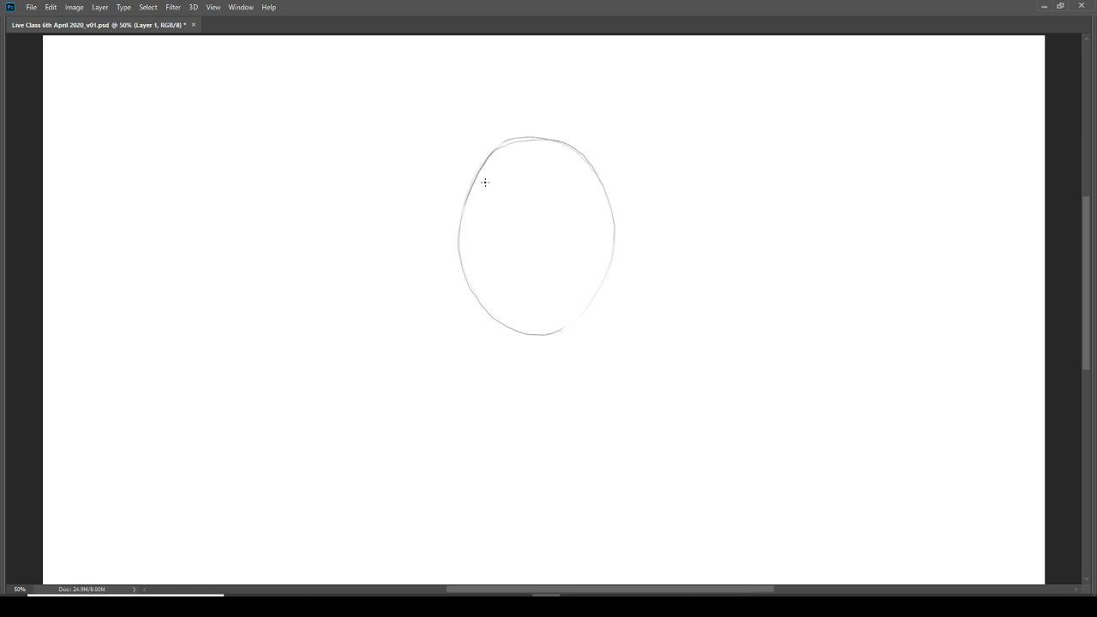
mouse_move(488, 158)
mouse_down()
mouse_move(460, 233)
mouse_move(468, 189)
mouse_move(472, 291)
mouse_move(465, 228)
mouse_move(458, 238)
mouse_move(477, 282)
mouse_move(461, 257)
mouse_move(511, 329)
mouse_move(569, 327)
mouse_move(598, 293)
mouse_move(607, 211)
mouse_move(596, 175)
mouse_move(563, 143)
mouse_move(499, 148)
mouse_move(536, 135)
mouse_move(566, 143)
mouse_move(602, 185)
mouse_move(605, 276)
mouse_move(607, 258)
mouse_move(589, 302)
mouse_up()
mouse_move(538, 137)
mouse_down()
mouse_move(592, 172)
mouse_move(613, 226)
mouse_move(600, 182)
mouse_move(604, 270)
mouse_move(566, 328)
mouse_up()
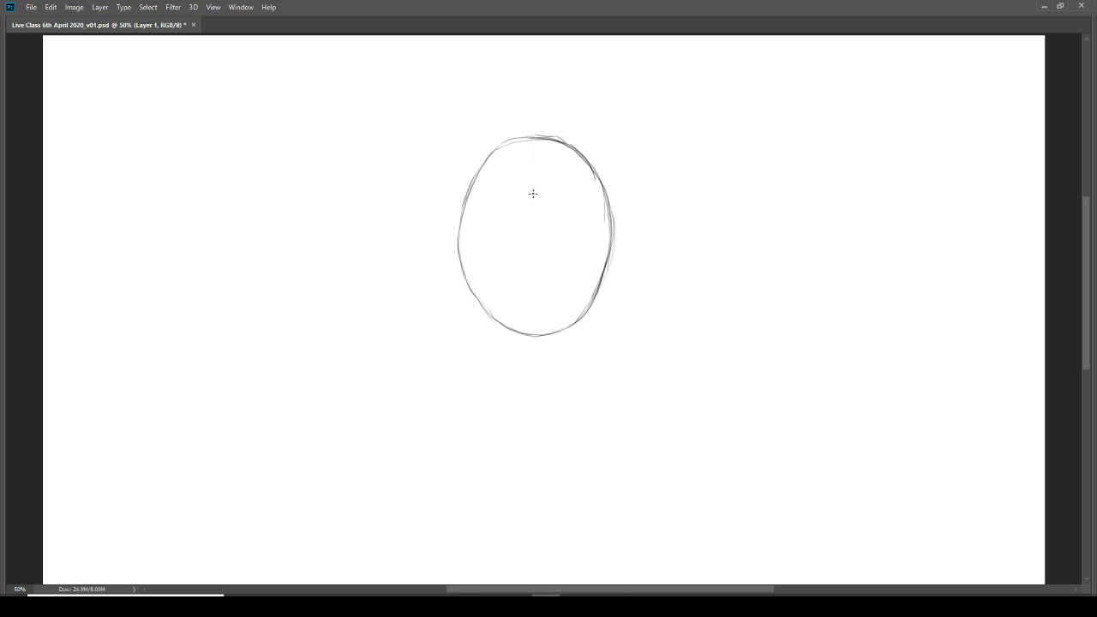
Step: Draw a vertical centre guideline through the oval and a horizontal eye guideline across its middle
mouse_move(532, 152)
mouse_down()
mouse_move(539, 254)
mouse_move(536, 223)
mouse_up()
drag(534, 133, 541, 332)
drag(537, 237, 543, 342)
drag(463, 231, 576, 231)
drag(508, 232, 597, 229)
drag(463, 236, 590, 229)
drag(502, 232, 583, 229)
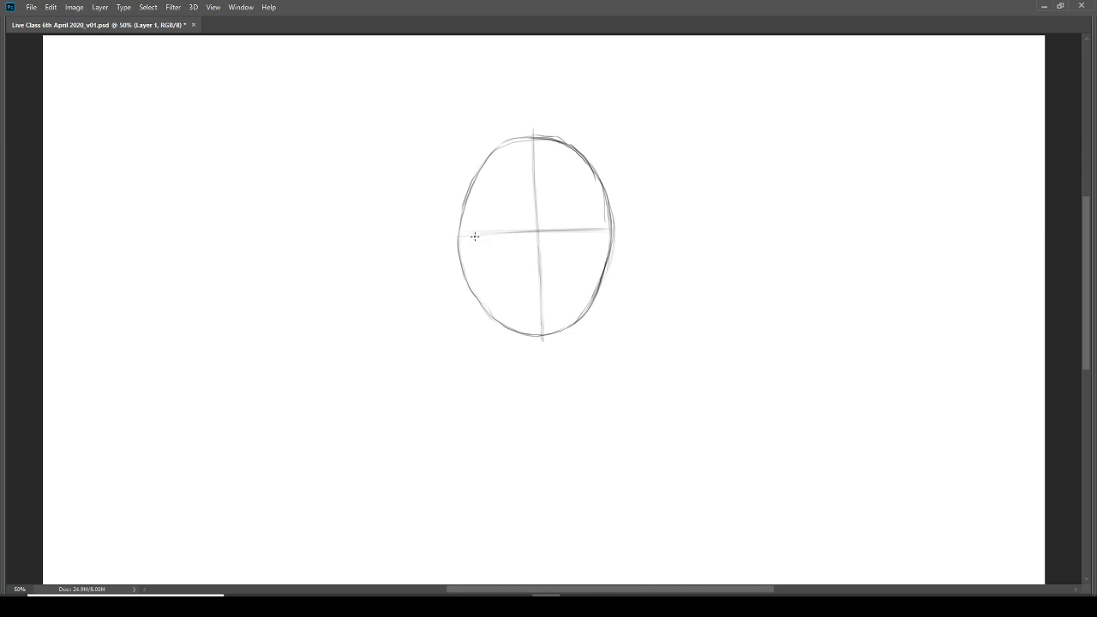
Step: Sketch the two upper eyelid lines on the horizontal guide, plus short nose-base and mouth lines centred below
drag(474, 236, 517, 232)
drag(556, 230, 588, 231)
drag(529, 279, 547, 280)
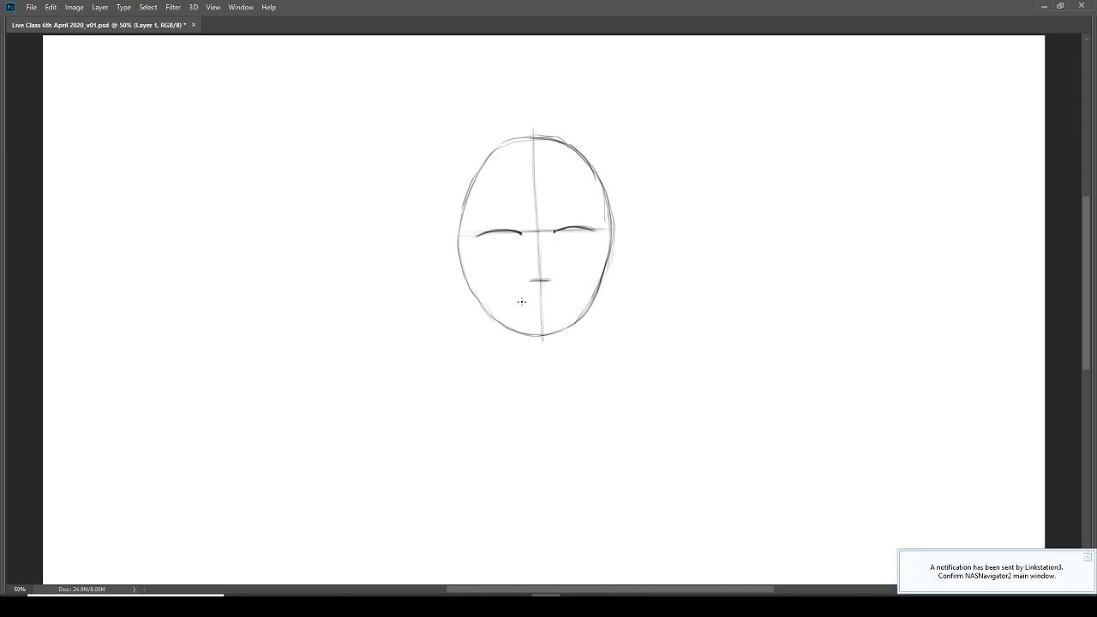
mouse_move(521, 300)
mouse_down()
mouse_move(562, 298)
mouse_move(529, 301)
mouse_up()
drag(517, 301, 541, 301)
drag(563, 300, 568, 299)
Step: Narrow the face by drawing straighter sides inside the oval and erasing the outer side contours
mouse_move(463, 242)
mouse_down()
mouse_move(461, 270)
mouse_move(459, 223)
mouse_move(469, 290)
mouse_up()
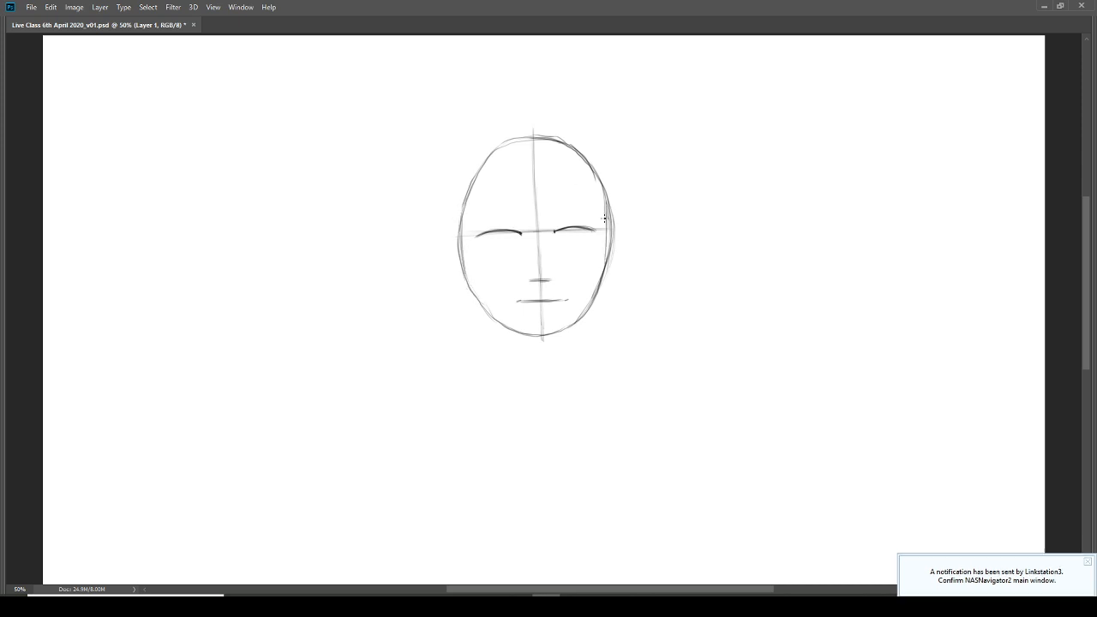
drag(605, 208, 605, 251)
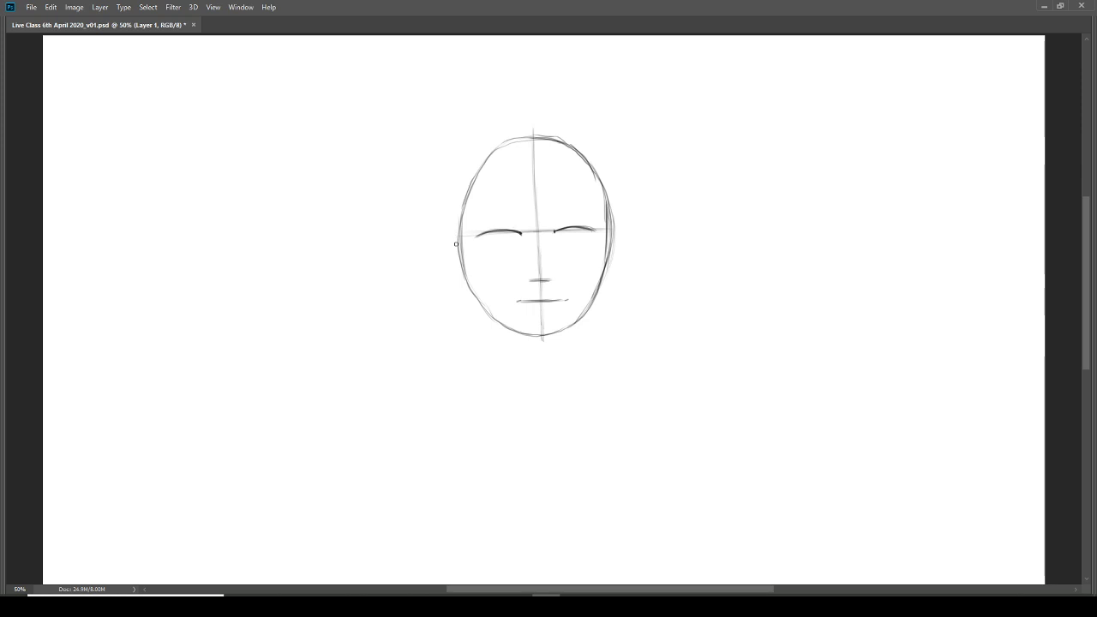
drag(460, 219, 461, 274)
mouse_move(610, 214)
mouse_down()
mouse_move(611, 275)
mouse_move(618, 203)
mouse_move(604, 295)
mouse_up()
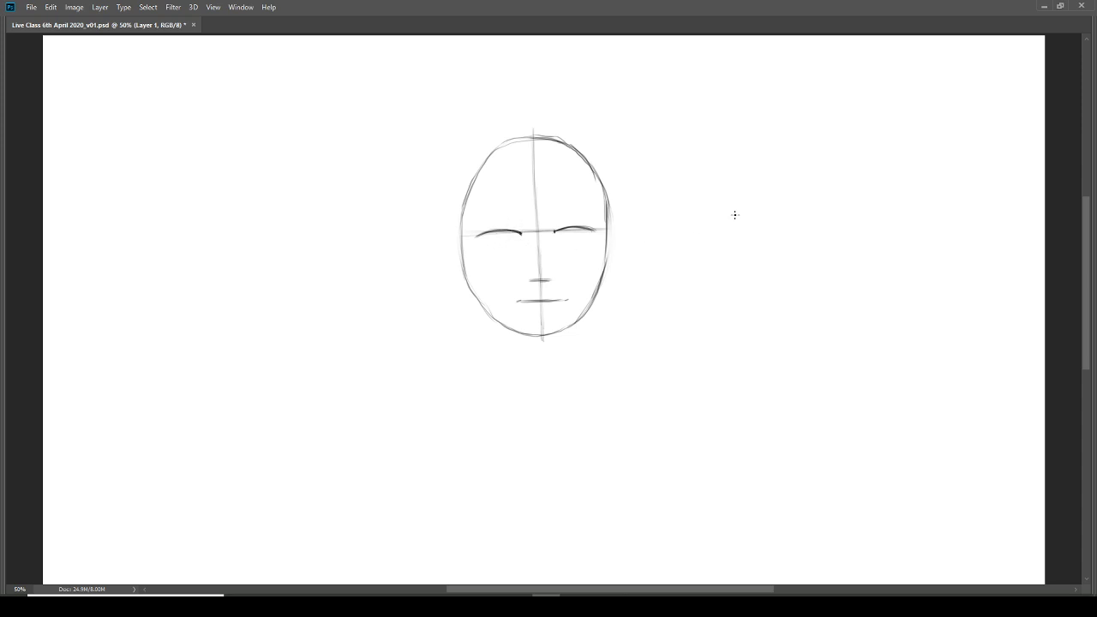
Step: Draw an enlarged eye study beside the head, with a round eyeball, iris, pupil and both eyelids
drag(726, 204, 703, 211)
mouse_move(731, 259)
mouse_down()
mouse_move(756, 235)
mouse_move(746, 210)
mouse_move(710, 205)
mouse_move(693, 233)
mouse_move(704, 251)
mouse_move(742, 255)
mouse_move(756, 230)
mouse_move(739, 204)
mouse_move(706, 208)
mouse_move(694, 234)
mouse_move(709, 253)
mouse_move(746, 251)
mouse_move(753, 217)
mouse_move(727, 201)
mouse_move(694, 224)
mouse_move(700, 253)
mouse_move(739, 255)
mouse_move(757, 235)
mouse_move(748, 209)
mouse_move(713, 204)
mouse_move(693, 228)
mouse_move(730, 258)
mouse_up()
drag(726, 218, 722, 236)
mouse_move(713, 221)
mouse_down()
mouse_move(693, 228)
mouse_move(726, 218)
mouse_move(763, 230)
mouse_up()
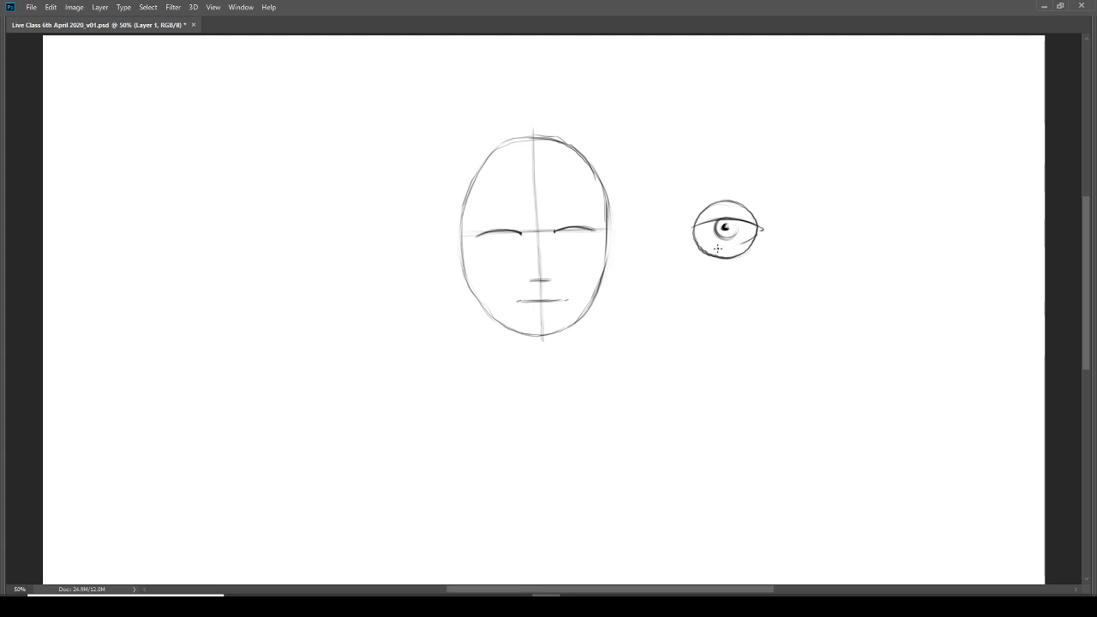
mouse_move(752, 234)
mouse_down()
mouse_move(694, 241)
mouse_move(751, 245)
mouse_up()
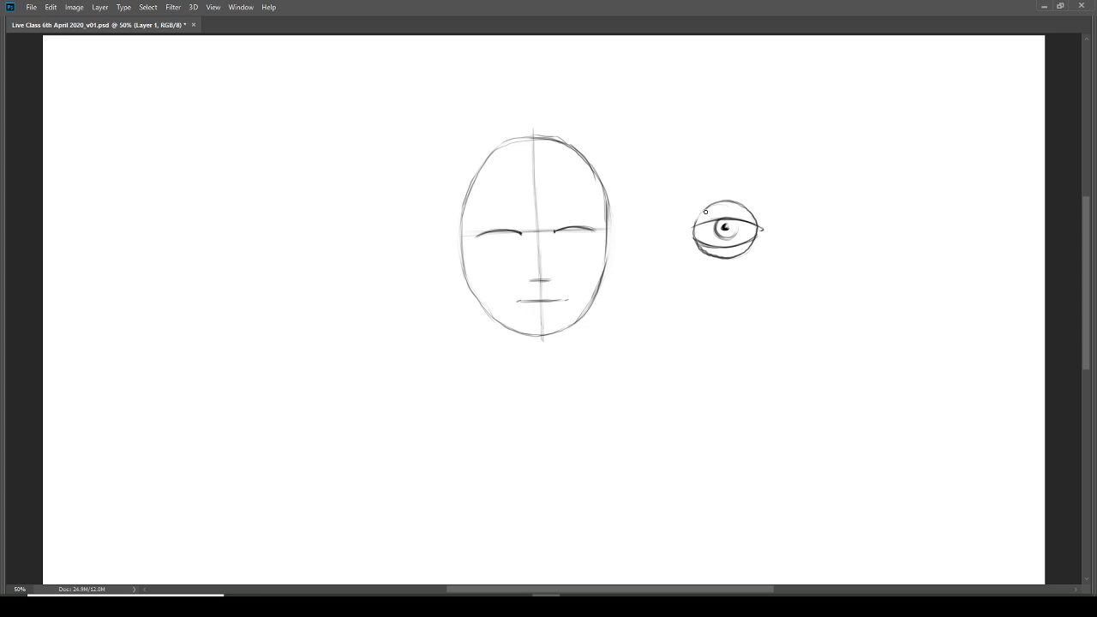
Step: Lighten the eyeball outline of the eye study with the eraser and darken its upper and lower curves
mouse_move(756, 223)
mouse_down()
mouse_move(746, 211)
mouse_move(758, 224)
mouse_up()
mouse_move(699, 247)
mouse_down()
mouse_move(716, 254)
mouse_move(694, 246)
mouse_move(749, 243)
mouse_move(728, 247)
mouse_move(741, 254)
mouse_up()
key(b)
drag(711, 207, 752, 215)
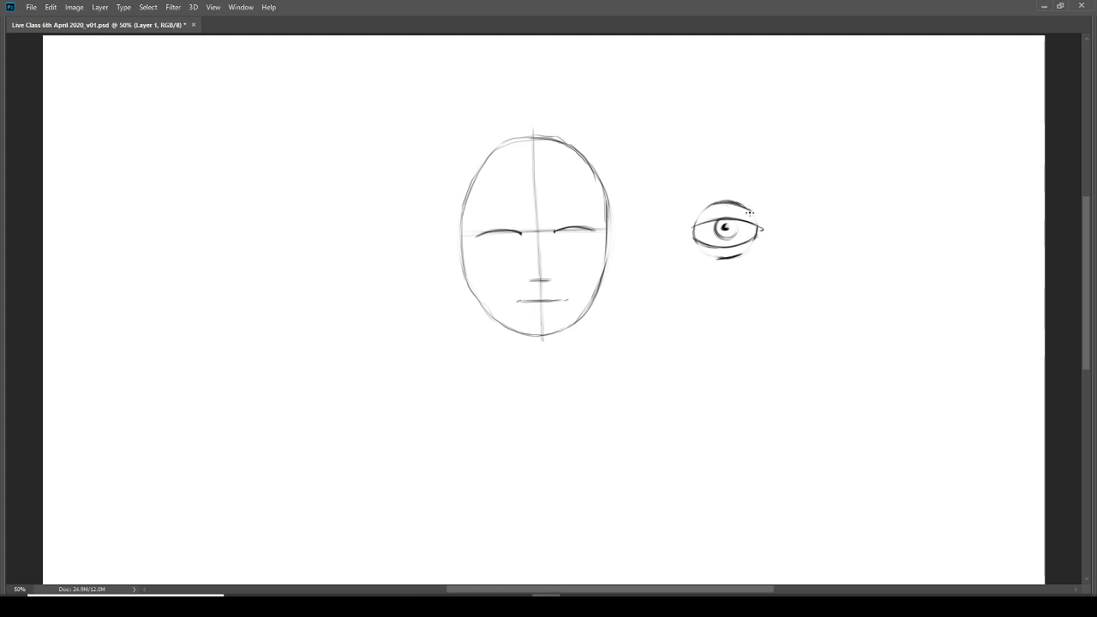
mouse_move(726, 258)
mouse_down()
mouse_move(746, 254)
mouse_move(721, 236)
mouse_move(735, 241)
mouse_up()
Step: Draw an iris and pupil beneath each upper eyelid line on the face
mouse_move(494, 236)
mouse_down()
mouse_move(508, 237)
mouse_move(495, 231)
mouse_up()
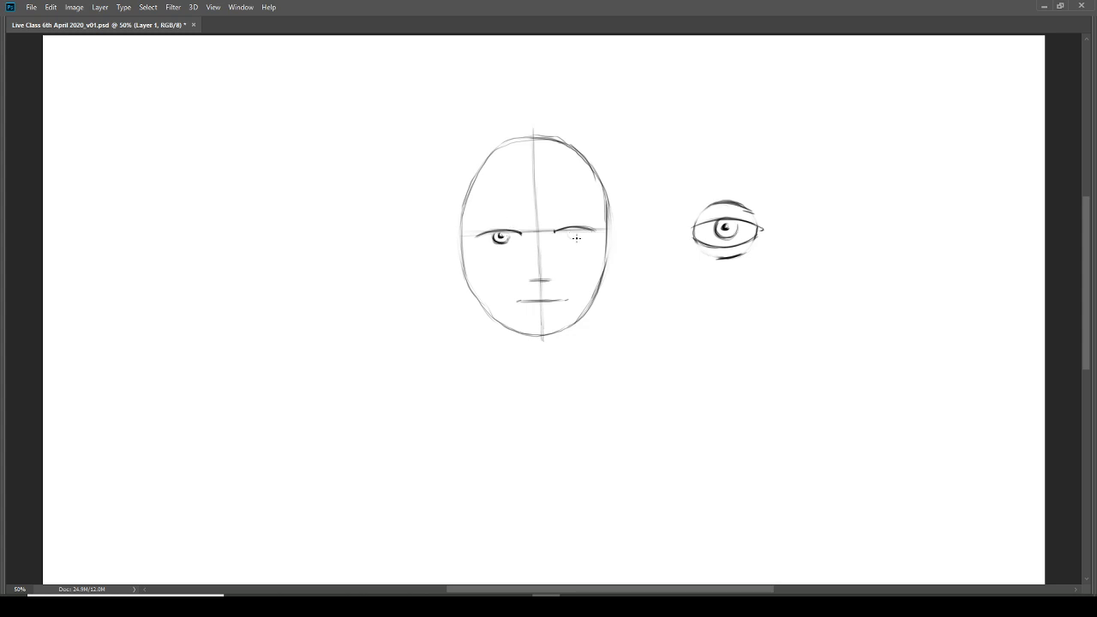
mouse_move(575, 238)
mouse_down()
mouse_move(572, 229)
mouse_move(597, 229)
mouse_up()
mouse_move(526, 228)
mouse_down()
mouse_move(522, 277)
mouse_move(556, 277)
mouse_move(549, 225)
mouse_up()
key(ctrl+z)
Step: Rework the nose's base line and fade the centre guideline between the eyes and nose
drag(548, 276, 552, 278)
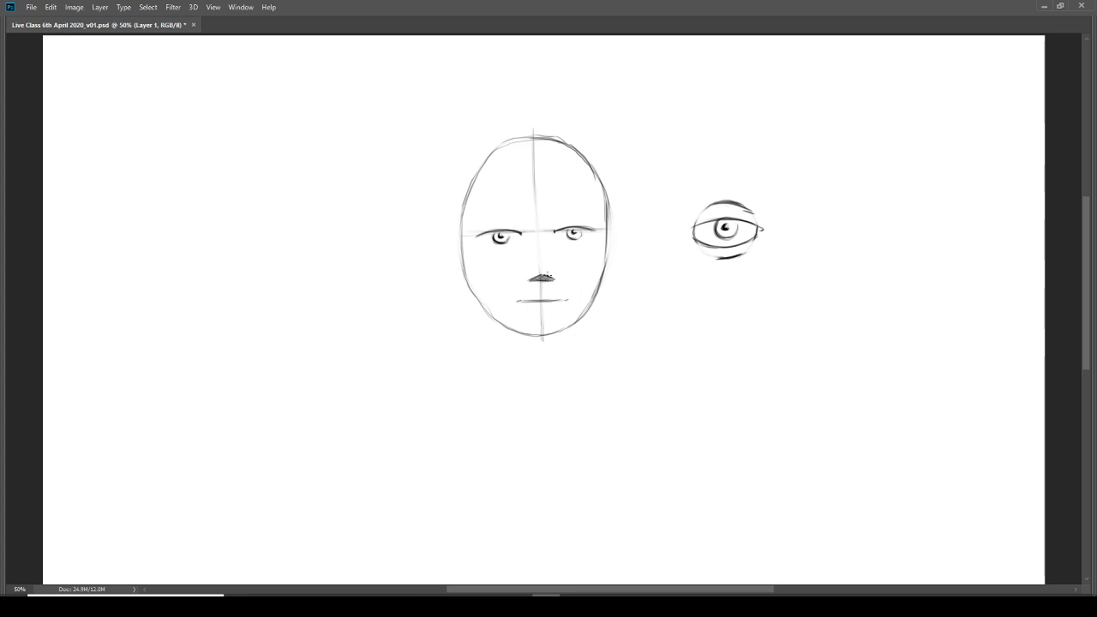
mouse_move(526, 278)
mouse_down()
mouse_move(551, 278)
mouse_move(530, 279)
mouse_move(541, 277)
mouse_up()
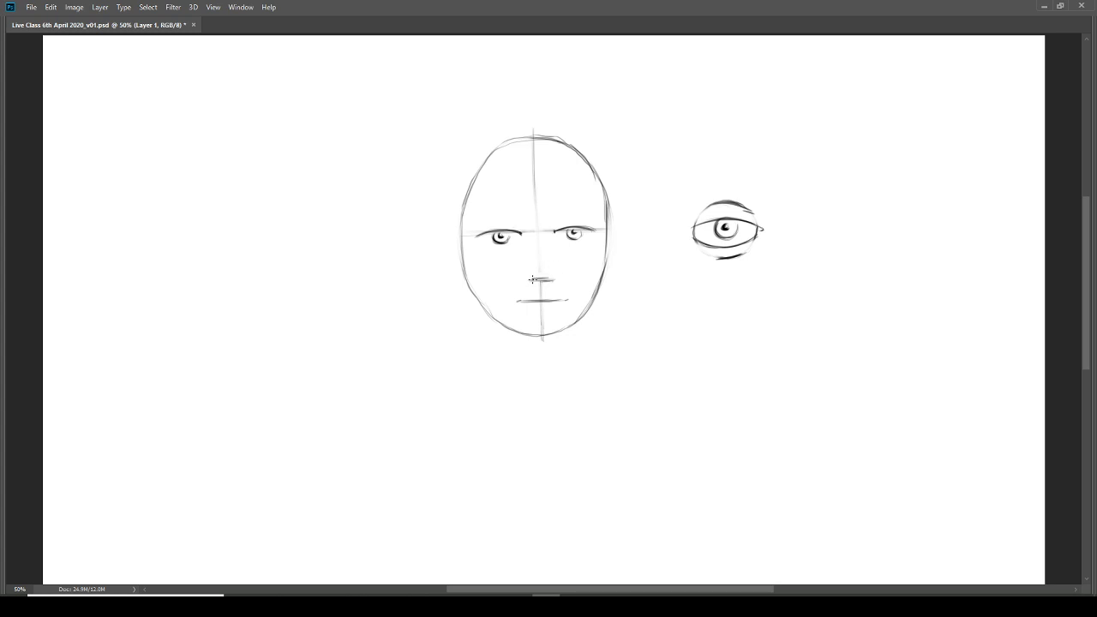
drag(533, 278, 556, 280)
key(ctrl+plus)
key(ctrl+plus)
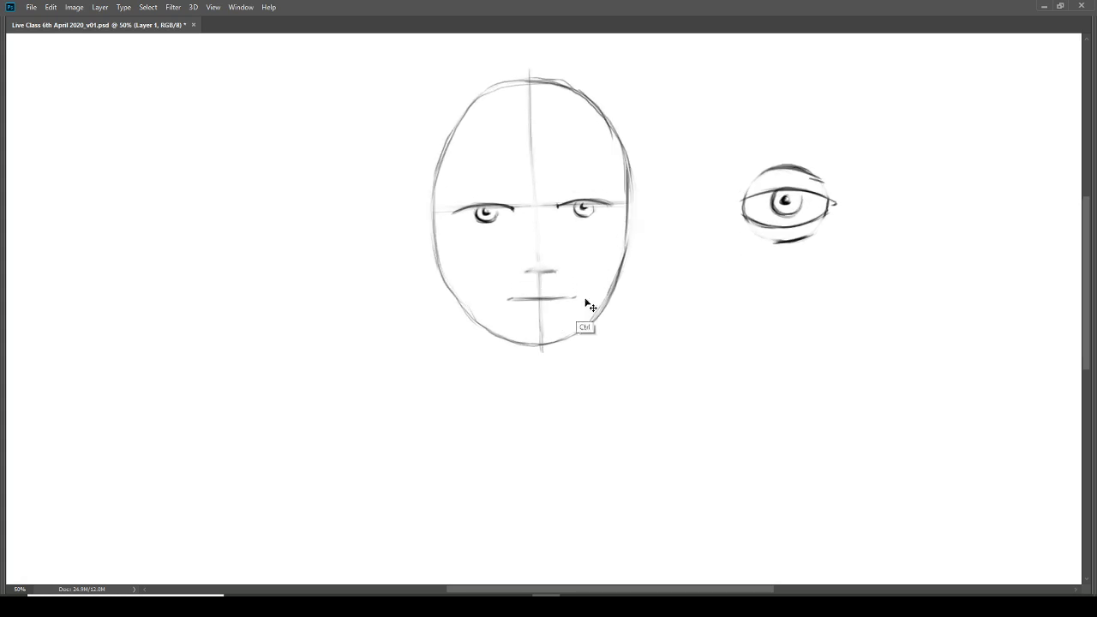
drag(594, 226, 560, 311)
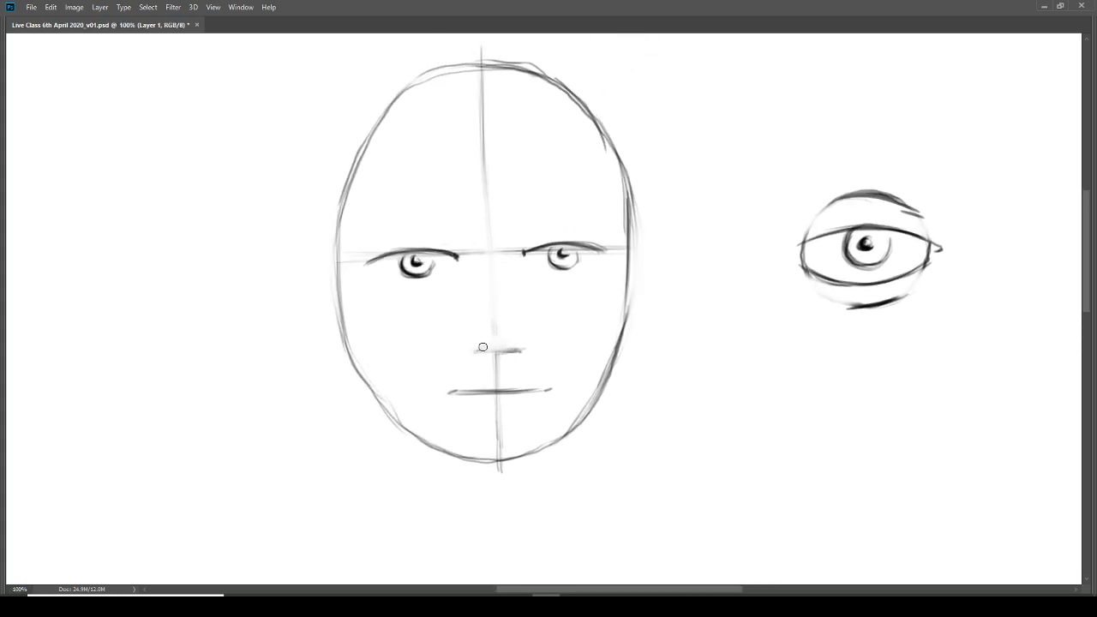
Step: Replace the straight nose base with curved nostrils and a nose tip, and add short bridge strokes
drag(494, 350, 473, 350)
drag(456, 255, 457, 264)
mouse_move(520, 333)
mouse_down()
mouse_move(475, 336)
mouse_move(471, 350)
mouse_move(474, 336)
mouse_move(497, 355)
mouse_up()
key(e)
key(b)
drag(482, 348, 486, 349)
drag(490, 320, 486, 329)
drag(476, 262, 479, 283)
key(ctrl+minus)
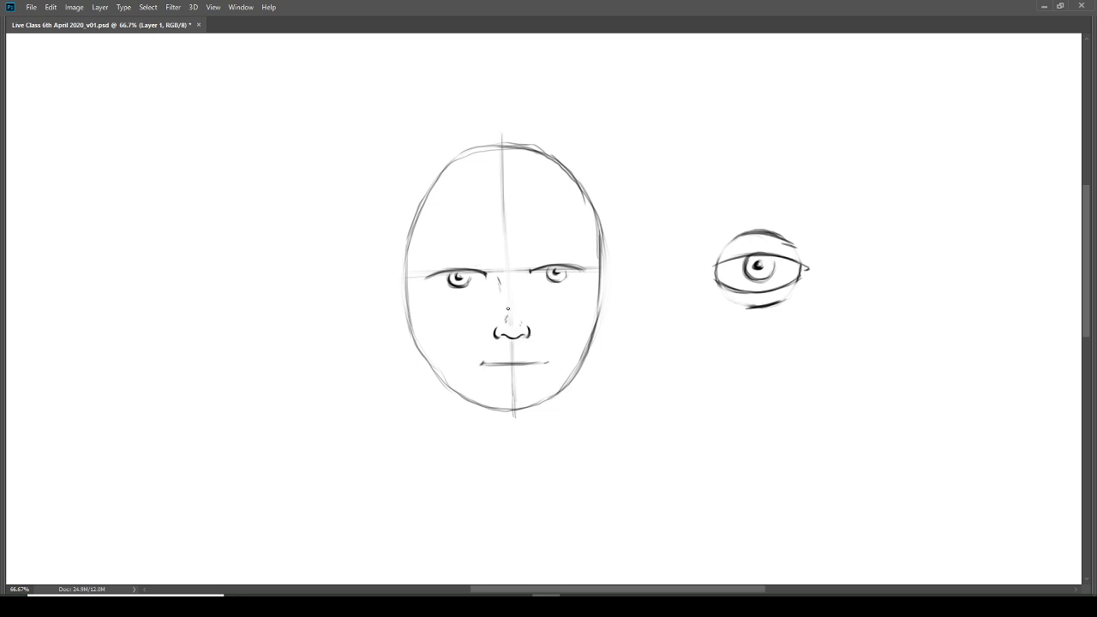
drag(509, 309, 469, 391)
drag(515, 313, 553, 376)
key(ctrl+z)
key(ctrl+z)
Step: Strengthen the mouth line and add a short lower-lip line beneath it
mouse_move(492, 362)
mouse_down()
mouse_move(546, 361)
mouse_move(522, 366)
mouse_move(526, 377)
mouse_move(499, 377)
mouse_move(533, 375)
mouse_up()
drag(514, 382, 531, 376)
Step: Draw a firmer, more angular jawline down both sides of the face towards the chin
drag(408, 251, 416, 333)
drag(409, 276, 417, 333)
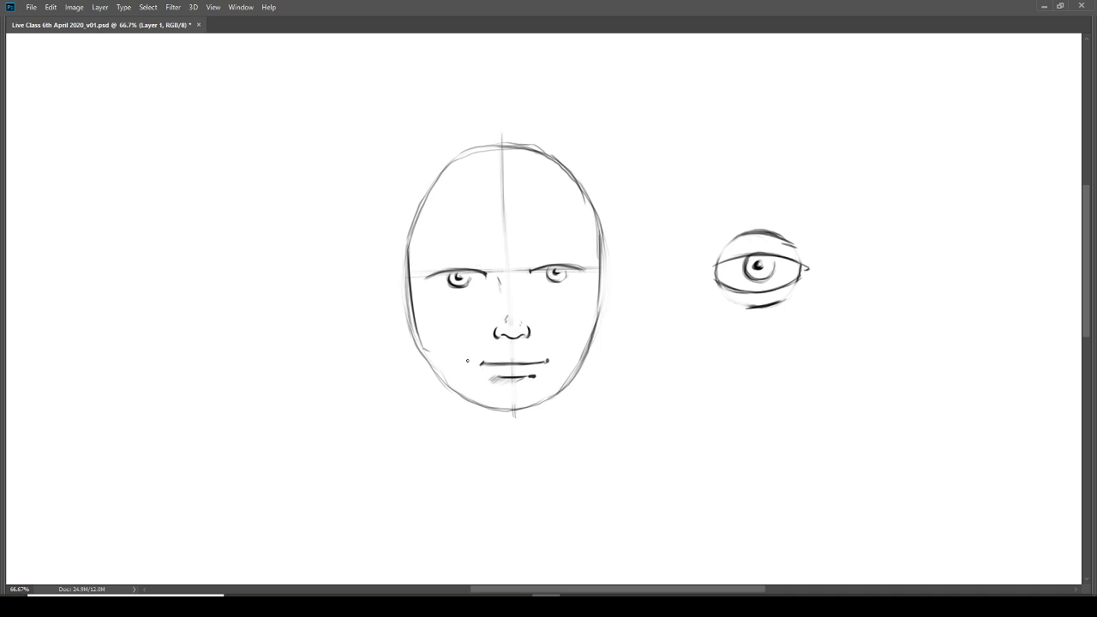
drag(424, 347, 458, 359)
key(ctrl+z)
drag(422, 347, 475, 404)
mouse_move(597, 272)
mouse_down()
mouse_move(589, 343)
mouse_move(544, 401)
mouse_move(550, 389)
mouse_up()
Step: Erase the old oval contour outside the new jawline on both sides and clean up the chin
key(e)
mouse_move(602, 279)
mouse_down()
mouse_move(593, 349)
mouse_move(548, 404)
mouse_up()
drag(409, 287, 417, 345)
mouse_move(408, 261)
mouse_down()
mouse_move(419, 362)
mouse_move(474, 411)
mouse_up()
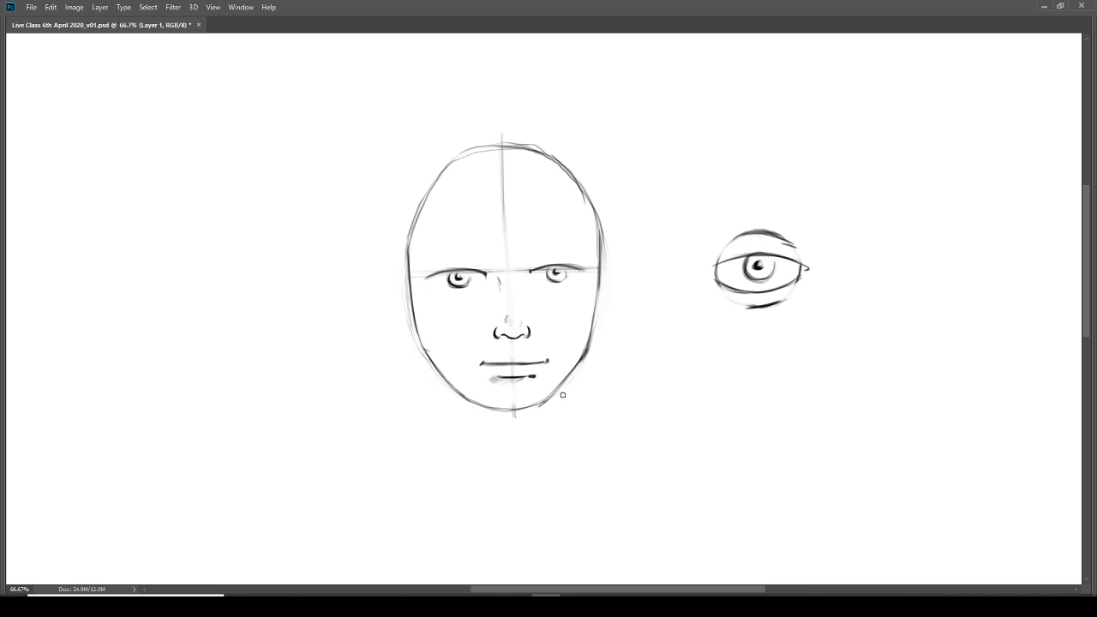
mouse_move(440, 374)
mouse_down()
mouse_move(479, 409)
mouse_move(452, 382)
mouse_move(448, 391)
mouse_move(485, 408)
mouse_move(543, 404)
mouse_up()
Step: Mark the ear limits with short horizontal ticks at eye level and nose-base level on both sides of the head
key(b)
drag(394, 272, 420, 271)
drag(586, 267, 622, 264)
drag(585, 338, 603, 335)
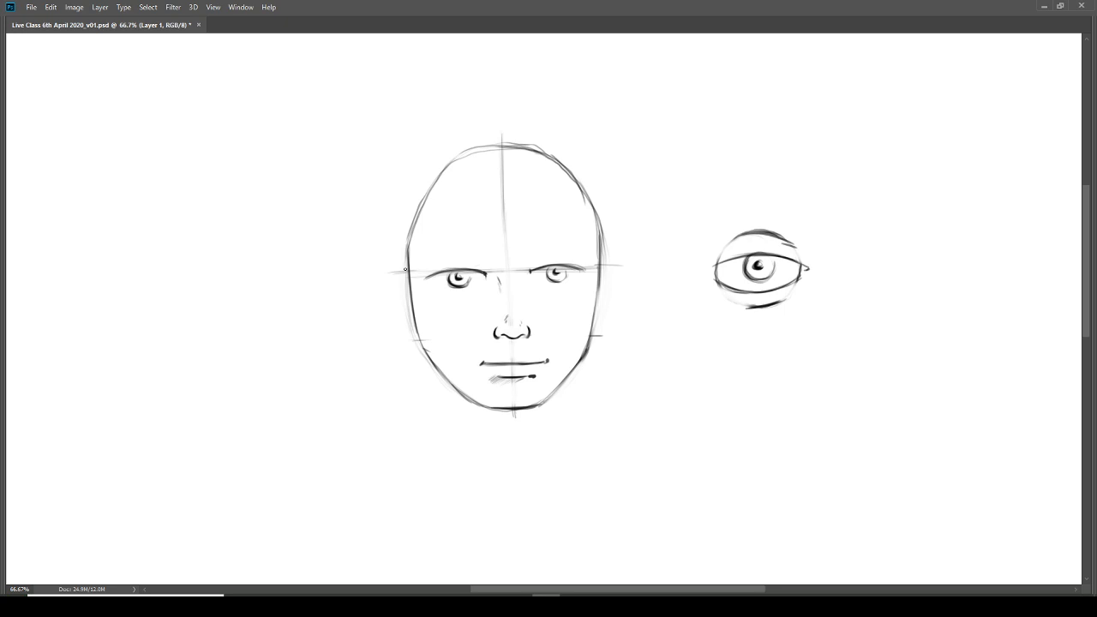
Step: Draw both ears between the tick marks, each with an inner contour line
mouse_move(397, 272)
mouse_down()
mouse_move(403, 266)
mouse_move(402, 314)
mouse_move(417, 340)
mouse_up()
mouse_move(403, 287)
mouse_down()
mouse_move(411, 317)
mouse_move(409, 301)
mouse_up()
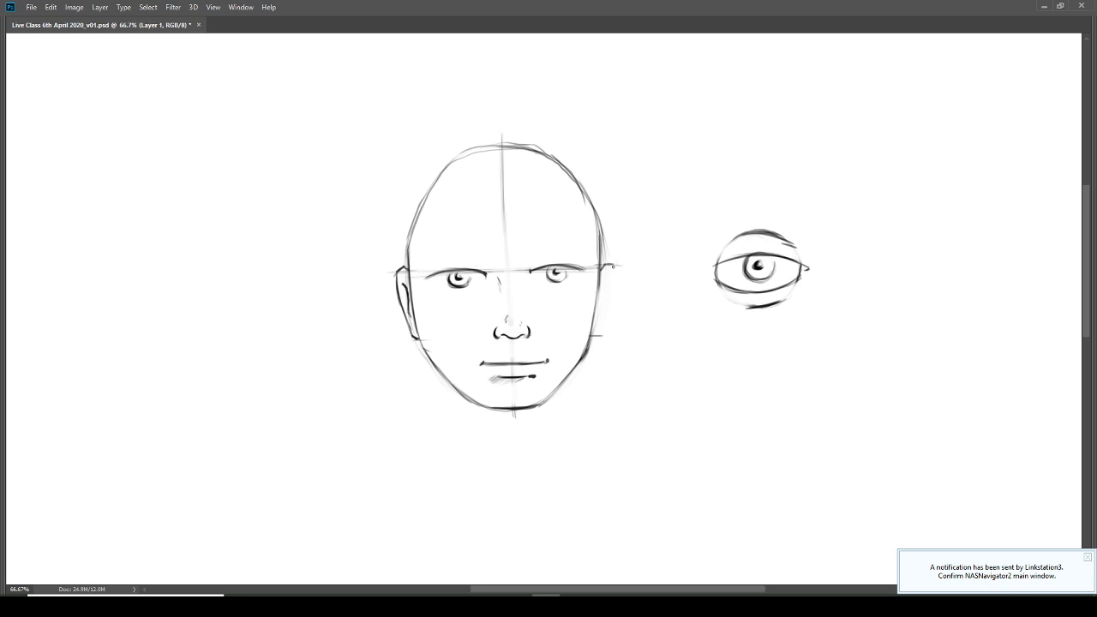
drag(613, 268, 594, 335)
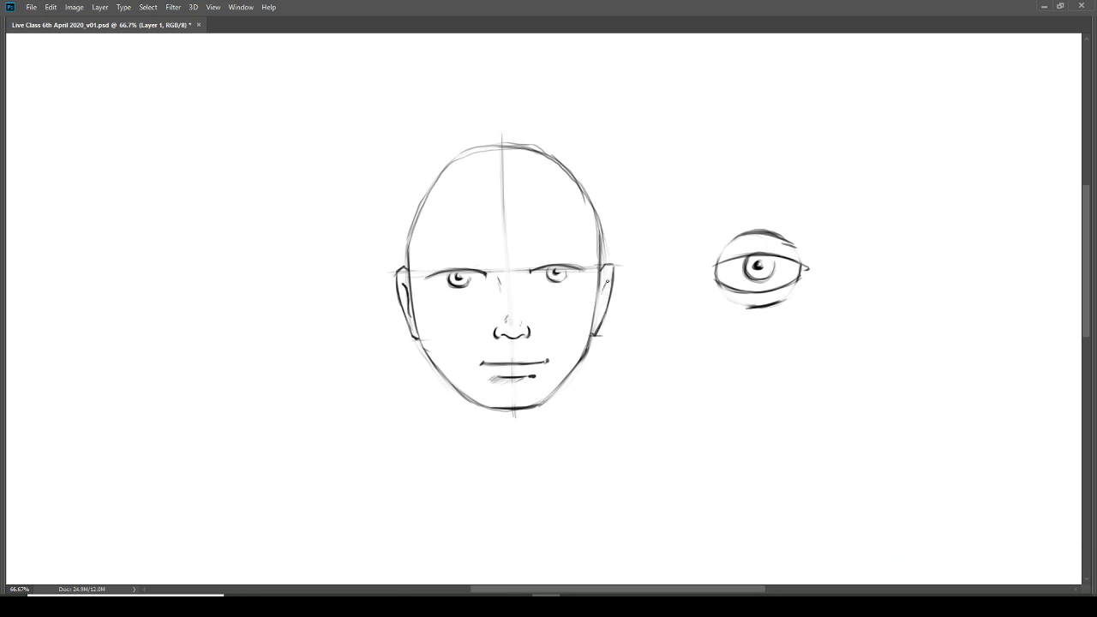
drag(607, 281, 598, 315)
Step: Draw the two sides of the neck downward from the jaw and reinforce them with repeated strokes
drag(446, 383, 452, 463)
mouse_move(564, 379)
mouse_down()
mouse_move(565, 447)
mouse_move(564, 432)
mouse_up()
drag(448, 391, 447, 461)
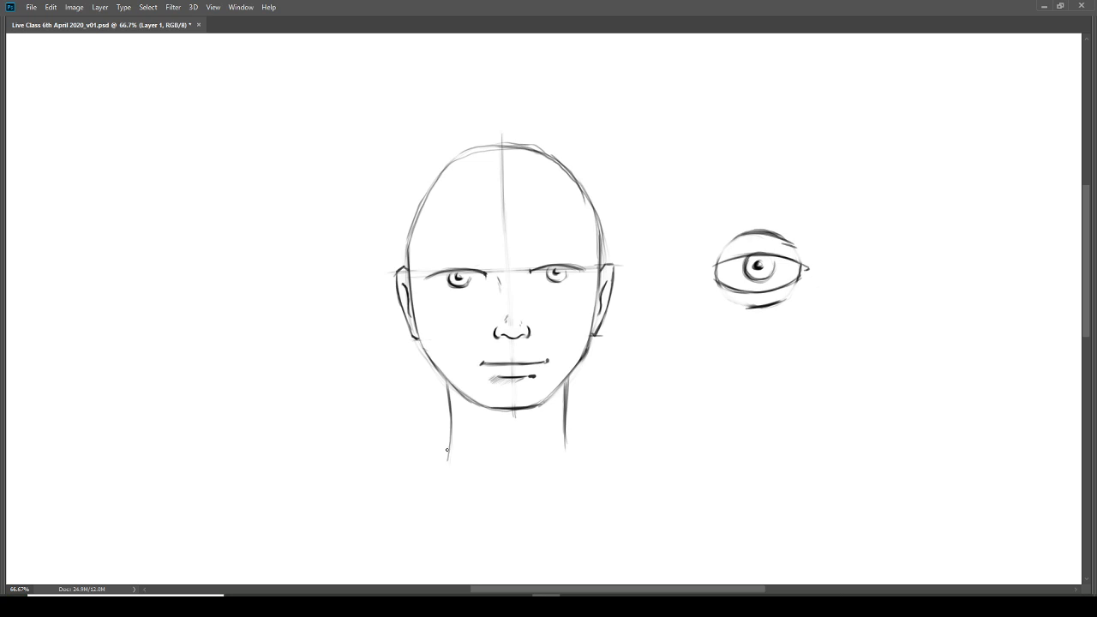
drag(567, 379, 564, 448)
drag(446, 379, 447, 447)
drag(564, 394, 563, 447)
Step: Draw sloping shoulder lines outward from the neck and erase the neck ends extending below them
mouse_move(449, 441)
mouse_down()
mouse_move(405, 456)
mouse_move(423, 450)
mouse_up()
drag(567, 436, 626, 456)
drag(449, 440, 394, 460)
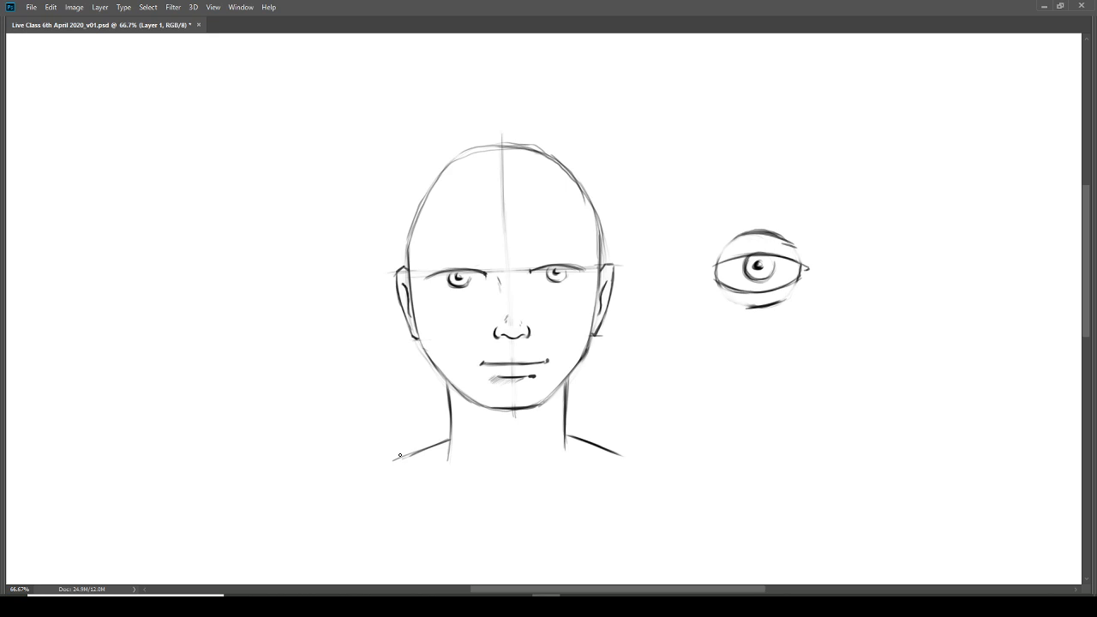
drag(447, 441, 411, 455)
drag(567, 399, 565, 450)
drag(450, 444, 446, 460)
drag(565, 441, 569, 454)
Step: Outline the hair from above the crown down the left side of the face to the shoulder
mouse_move(485, 151)
mouse_down()
mouse_move(545, 153)
mouse_move(469, 154)
mouse_move(493, 147)
mouse_up()
mouse_move(525, 128)
mouse_down()
mouse_move(546, 144)
mouse_move(476, 126)
mouse_up()
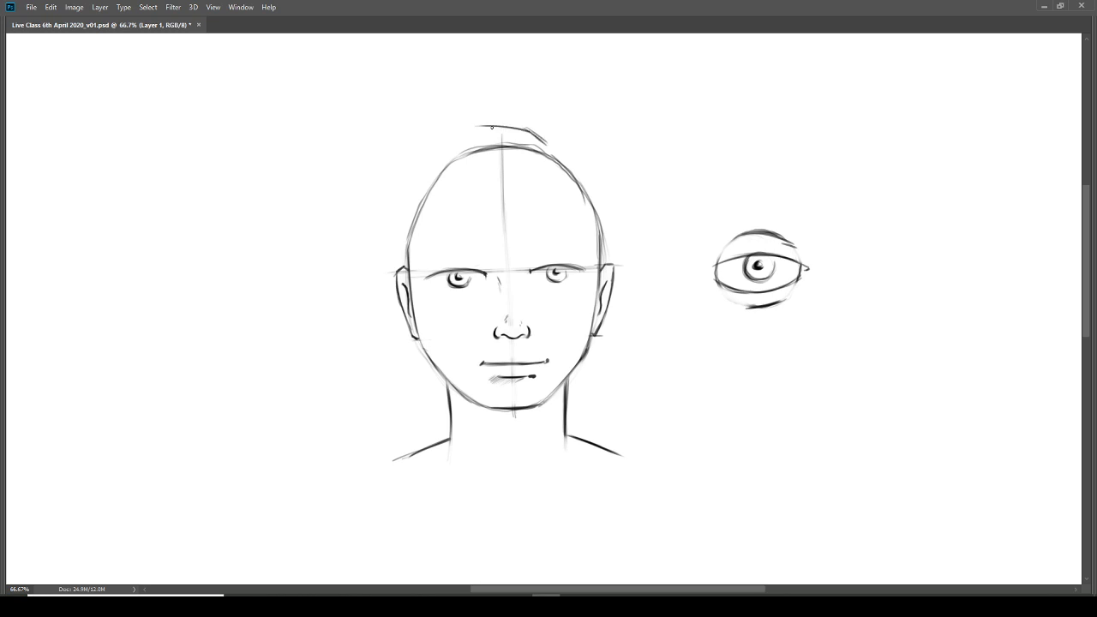
drag(399, 176, 459, 132)
mouse_move(395, 183)
mouse_down()
mouse_move(461, 133)
mouse_move(515, 139)
mouse_move(489, 127)
mouse_move(549, 149)
mouse_move(468, 129)
mouse_move(422, 159)
mouse_up()
drag(474, 128, 451, 140)
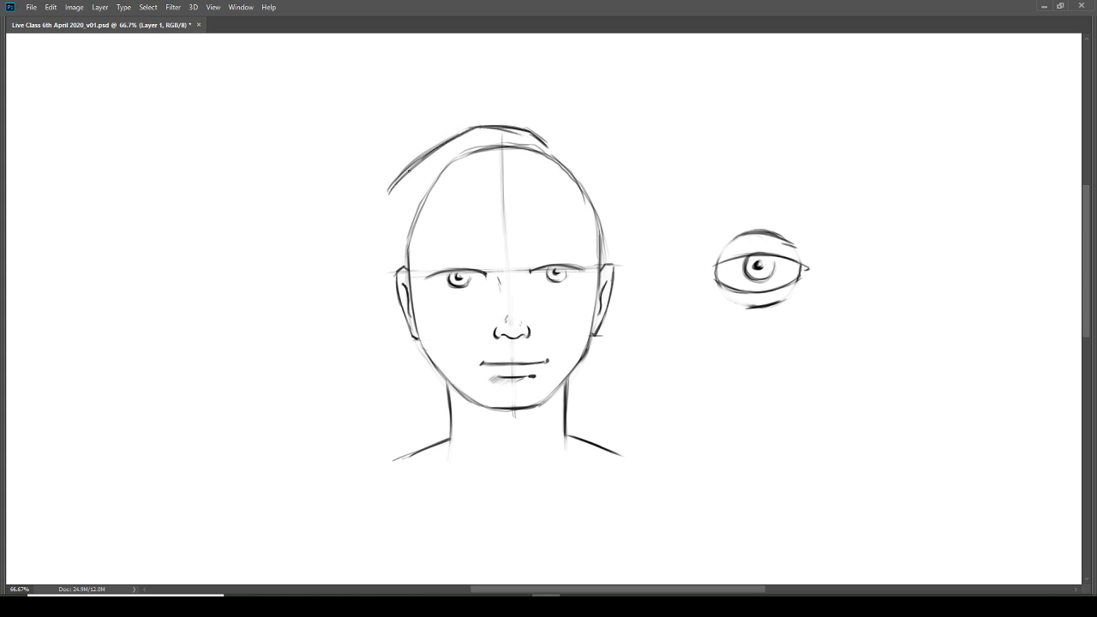
mouse_move(408, 170)
mouse_down()
mouse_move(381, 203)
mouse_move(372, 335)
mouse_up()
drag(377, 219, 373, 334)
mouse_move(386, 198)
mouse_down()
mouse_move(373, 269)
mouse_move(393, 394)
mouse_up()
drag(377, 338, 400, 435)
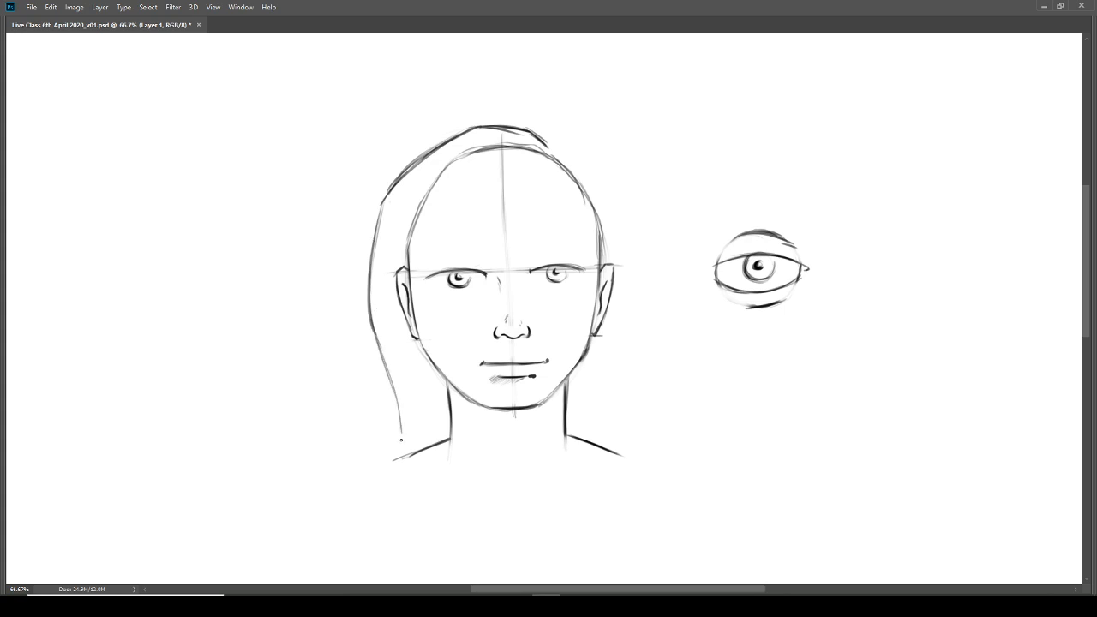
Step: Outline the hair on the right side of the face, from the crown down towards the shoulder
mouse_move(548, 147)
mouse_down()
mouse_move(591, 176)
mouse_move(625, 254)
mouse_move(601, 368)
mouse_move(597, 410)
mouse_up()
right_click(588, 171)
click(576, 159)
drag(607, 372, 604, 426)
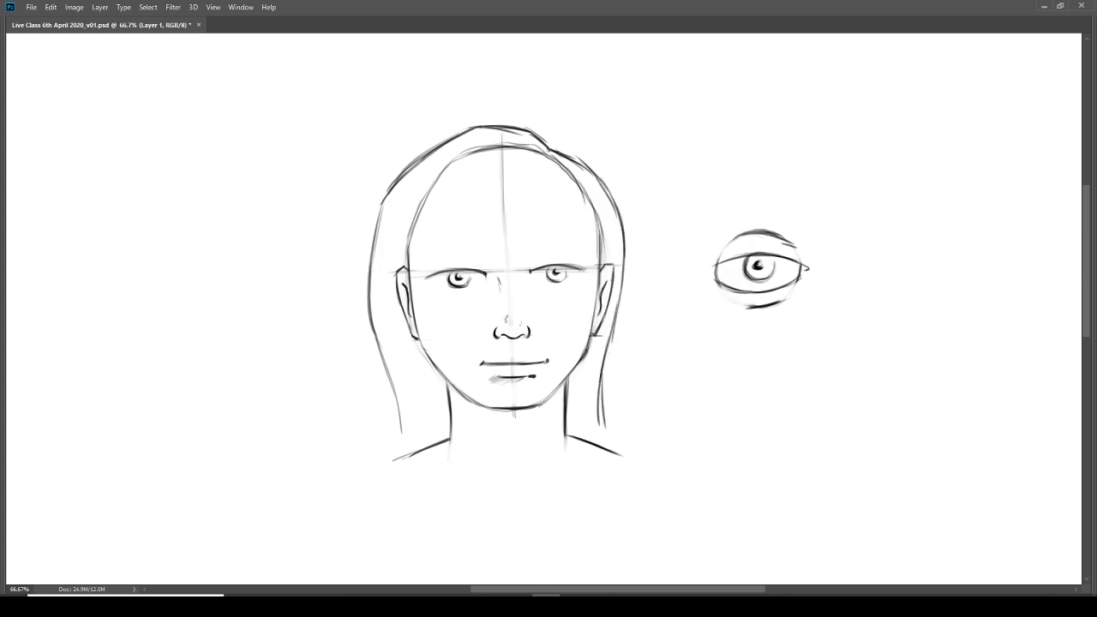
Step: Draw an off-centre hair parting and a hairline sweeping from it across the forehead to each ear
drag(538, 177, 549, 146)
mouse_move(405, 265)
mouse_down()
mouse_move(468, 241)
mouse_move(538, 181)
mouse_move(454, 249)
mouse_move(526, 193)
mouse_move(591, 259)
mouse_up()
drag(539, 199, 605, 268)
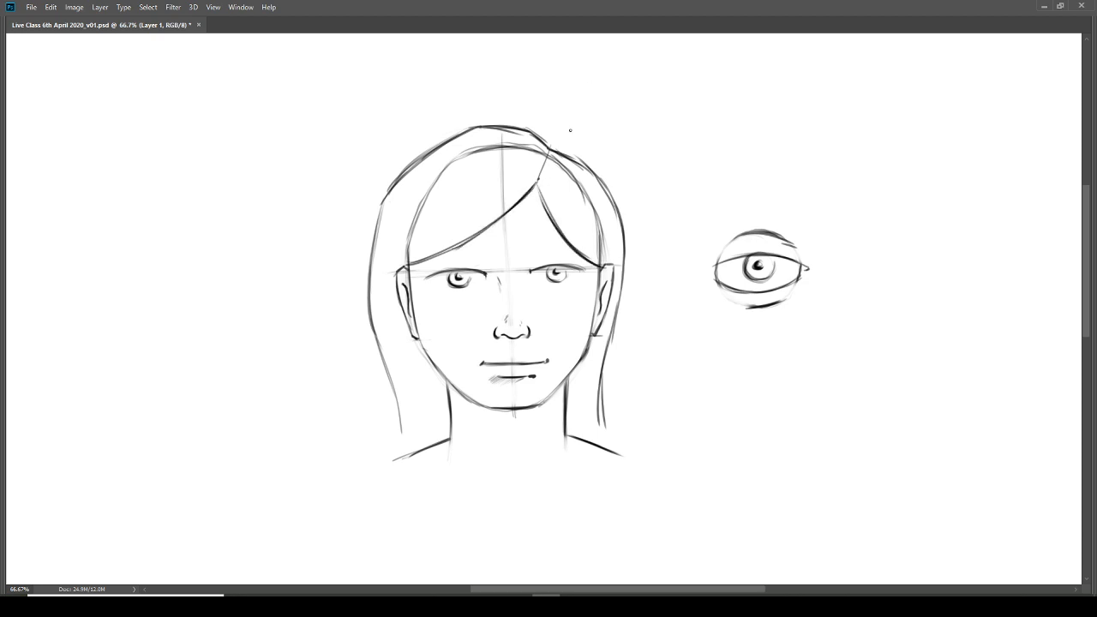
Step: Erase the original head contour and centre guideline where they show through the hair
key(e)
mouse_move(488, 153)
mouse_down()
mouse_move(442, 172)
mouse_move(406, 252)
mouse_move(429, 204)
mouse_move(515, 147)
mouse_move(540, 153)
mouse_move(474, 152)
mouse_move(410, 243)
mouse_up()
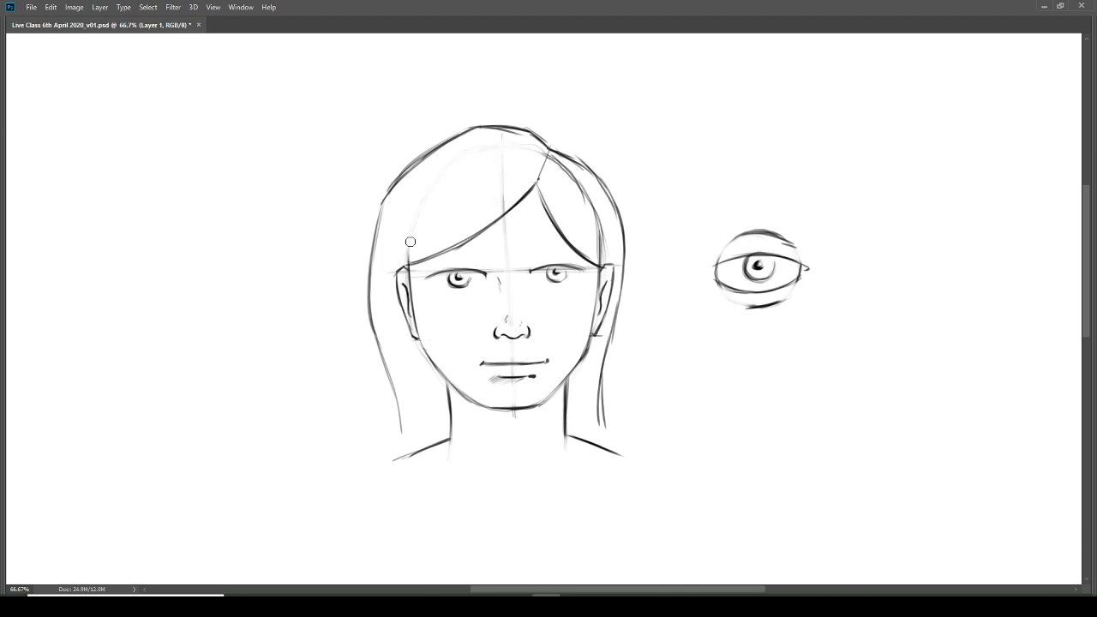
mouse_move(573, 182)
mouse_down()
mouse_move(587, 205)
mouse_move(561, 158)
mouse_move(593, 211)
mouse_move(556, 157)
mouse_move(598, 247)
mouse_move(552, 162)
mouse_move(593, 236)
mouse_up()
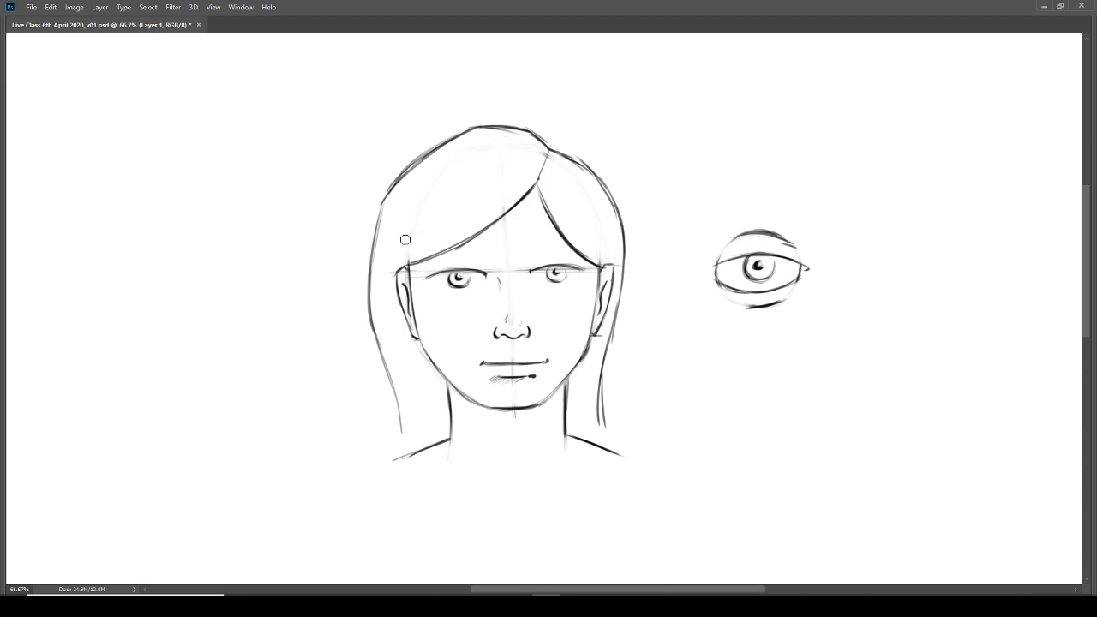
drag(601, 253, 601, 261)
Step: Draw an arched eyebrow above each eye
key(b)
drag(434, 260, 471, 250)
drag(467, 251, 426, 262)
drag(548, 255, 588, 260)
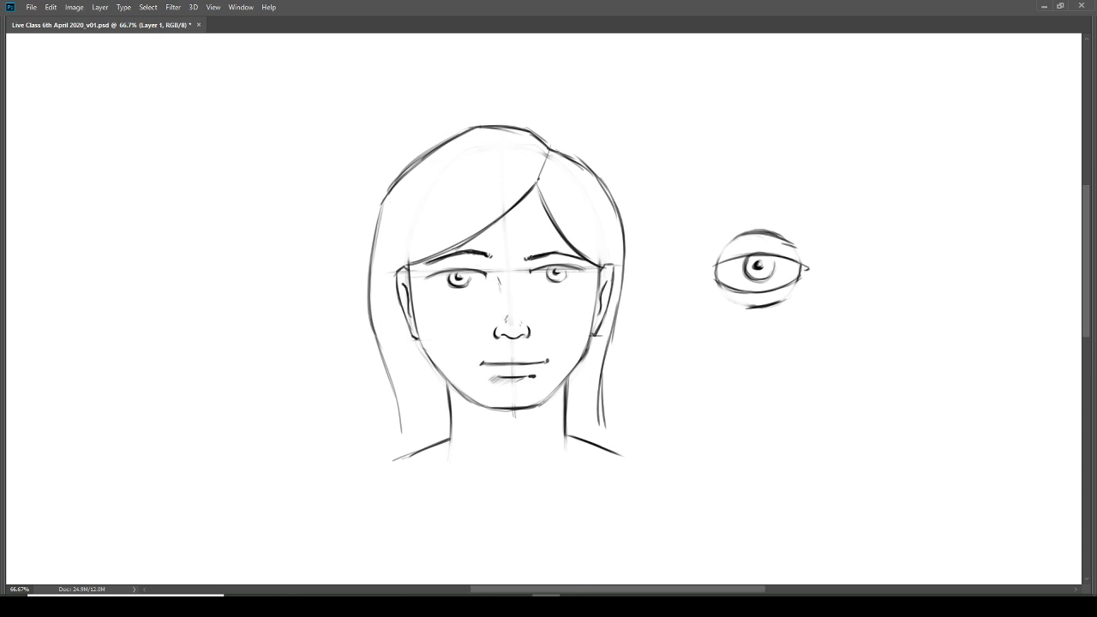
drag(559, 254, 601, 265)
Step: Add long flowing strand lines from the parting down the left side of the hair
mouse_move(477, 188)
mouse_down()
mouse_move(529, 174)
mouse_move(409, 242)
mouse_move(442, 211)
mouse_move(400, 256)
mouse_move(383, 305)
mouse_move(486, 188)
mouse_move(446, 208)
mouse_move(394, 280)
mouse_up()
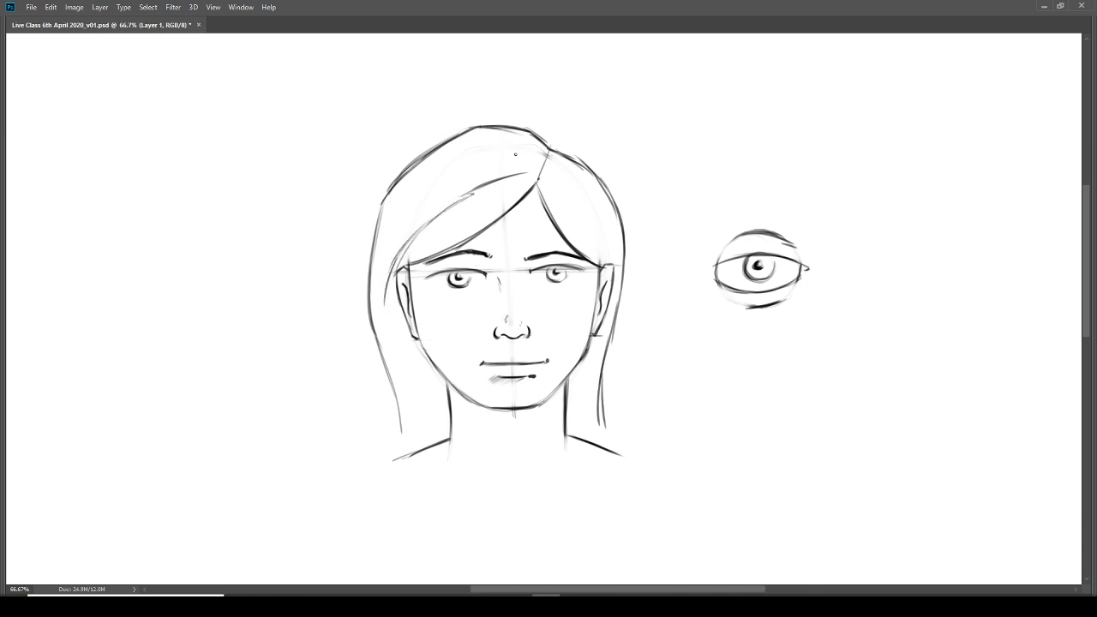
mouse_move(528, 152)
mouse_down()
mouse_move(467, 152)
mouse_move(411, 195)
mouse_move(389, 239)
mouse_move(375, 314)
mouse_up()
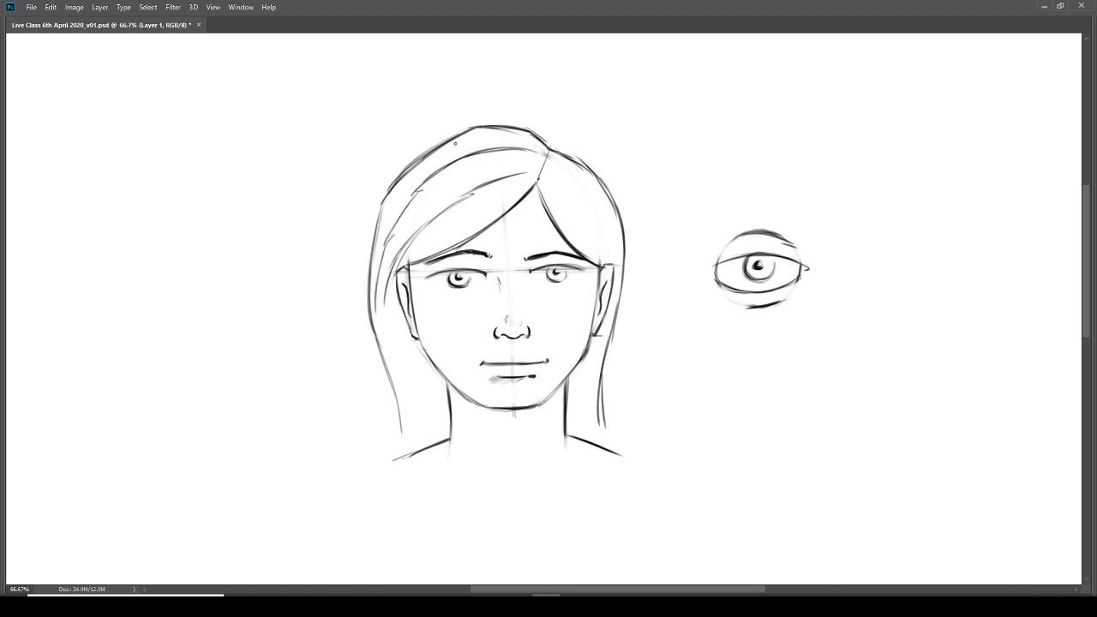
Step: Hatch fine strands across the left section of hair, covering the crown, the swept fringe and the roots at the parting
drag(455, 144, 397, 189)
mouse_move(457, 144)
mouse_down()
mouse_move(400, 189)
mouse_move(409, 187)
mouse_up()
drag(435, 166, 415, 191)
drag(434, 173, 418, 188)
drag(460, 159, 420, 190)
drag(450, 170, 418, 194)
mouse_move(456, 171)
mouse_down()
mouse_move(424, 203)
mouse_move(460, 191)
mouse_move(432, 211)
mouse_move(461, 193)
mouse_move(433, 218)
mouse_move(453, 207)
mouse_move(430, 228)
mouse_up()
drag(491, 197, 452, 221)
drag(483, 201, 431, 238)
drag(497, 201, 444, 239)
drag(493, 209, 454, 240)
drag(490, 217, 458, 243)
drag(544, 137, 516, 152)
drag(549, 143, 519, 161)
mouse_move(543, 154)
mouse_down()
mouse_move(520, 163)
mouse_move(526, 177)
mouse_up()
mouse_move(531, 60)
mouse_down()
mouse_move(507, 101)
mouse_move(521, 100)
mouse_up()
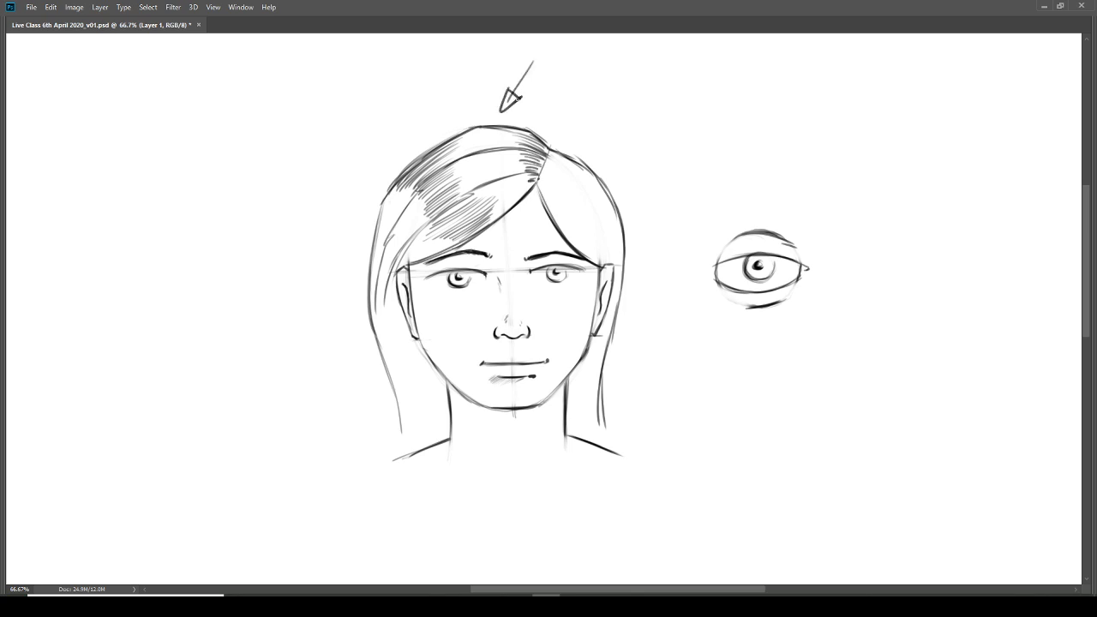
key(ctrl+z)
key(ctrl+z)
key(ctrl+z)
Step: Hatch fine vertical strands in the hair beside the left ear and short strands in the hair above the right ear
mouse_move(380, 239)
mouse_down()
mouse_move(371, 318)
mouse_move(379, 240)
mouse_move(379, 329)
mouse_up()
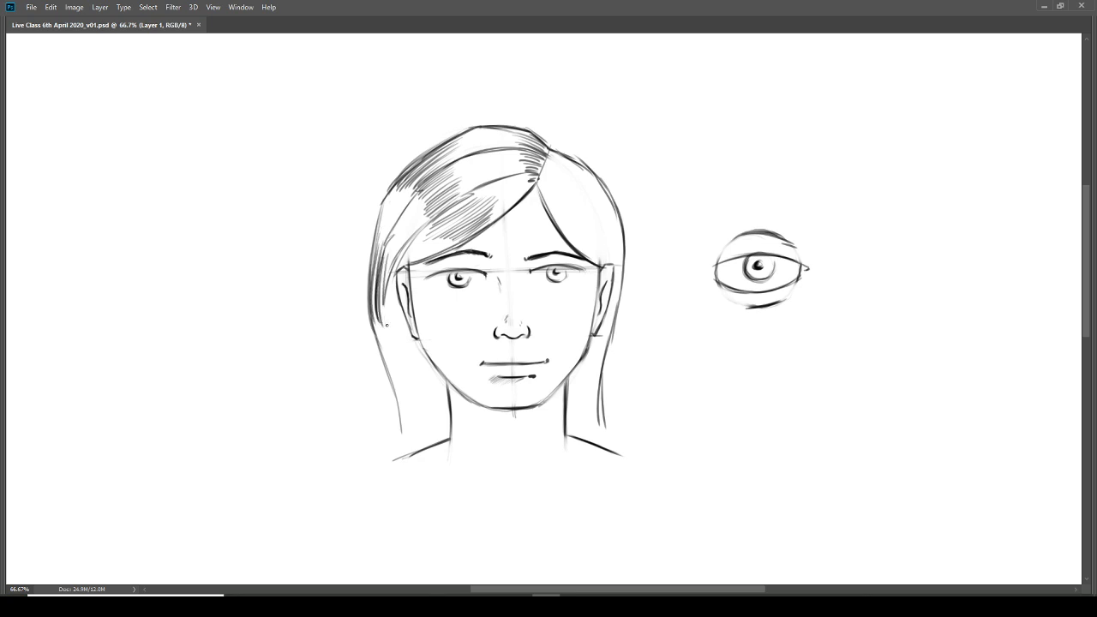
mouse_move(388, 258)
mouse_down()
mouse_move(382, 325)
mouse_move(399, 319)
mouse_up()
drag(396, 281, 401, 322)
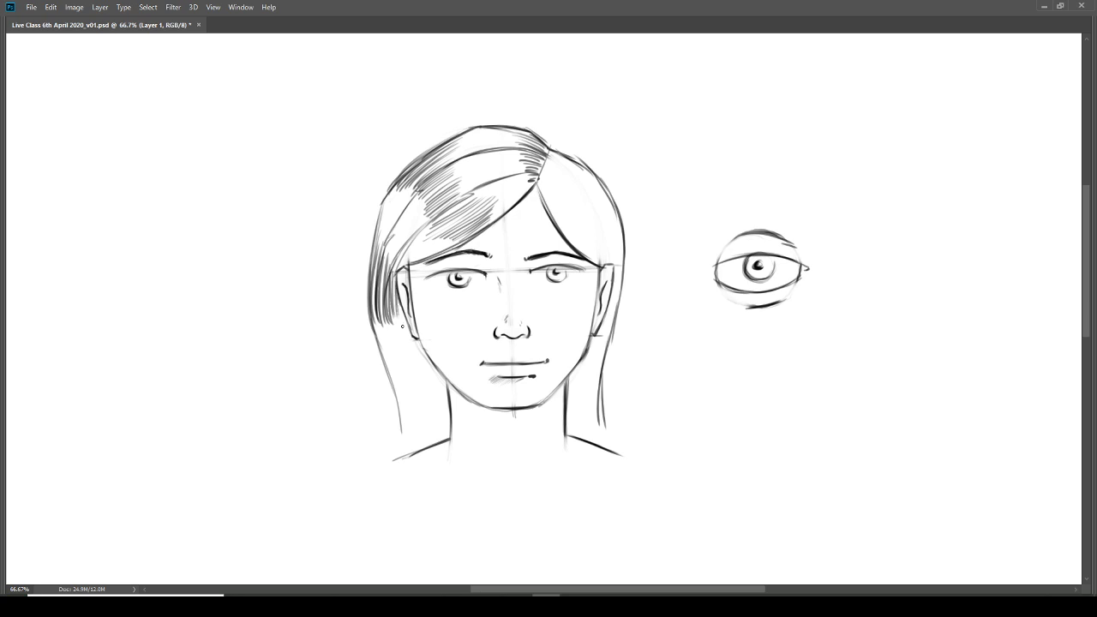
drag(591, 241, 617, 265)
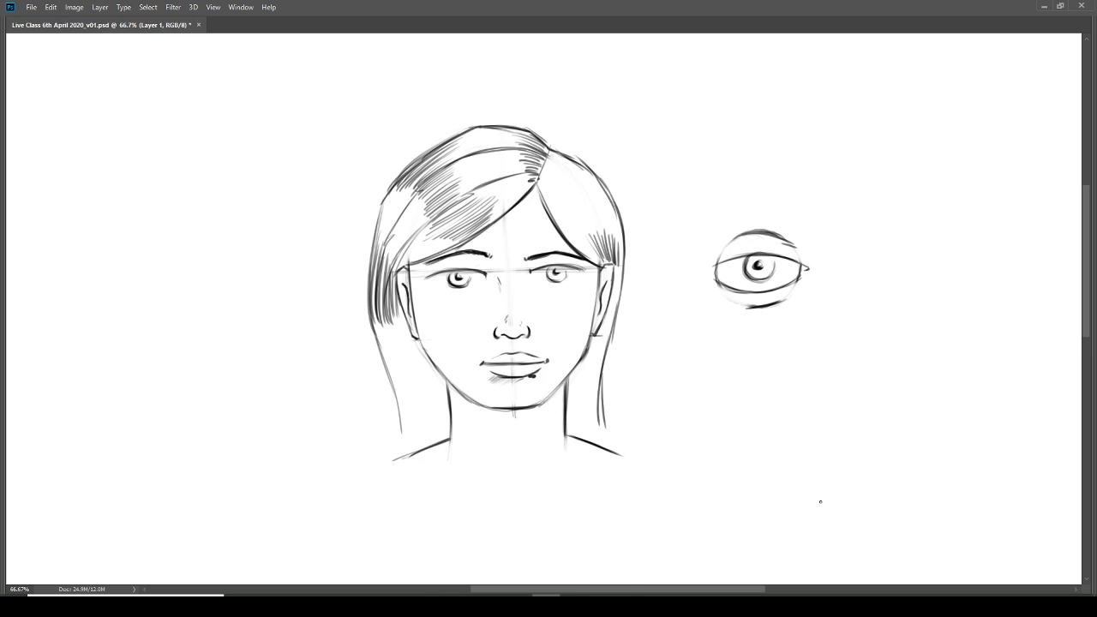
Step: Hatch upward strands into the lower ends of the hair on both sides of the neck
mouse_move(569, 408)
mouse_down()
mouse_move(571, 378)
mouse_move(591, 370)
mouse_up()
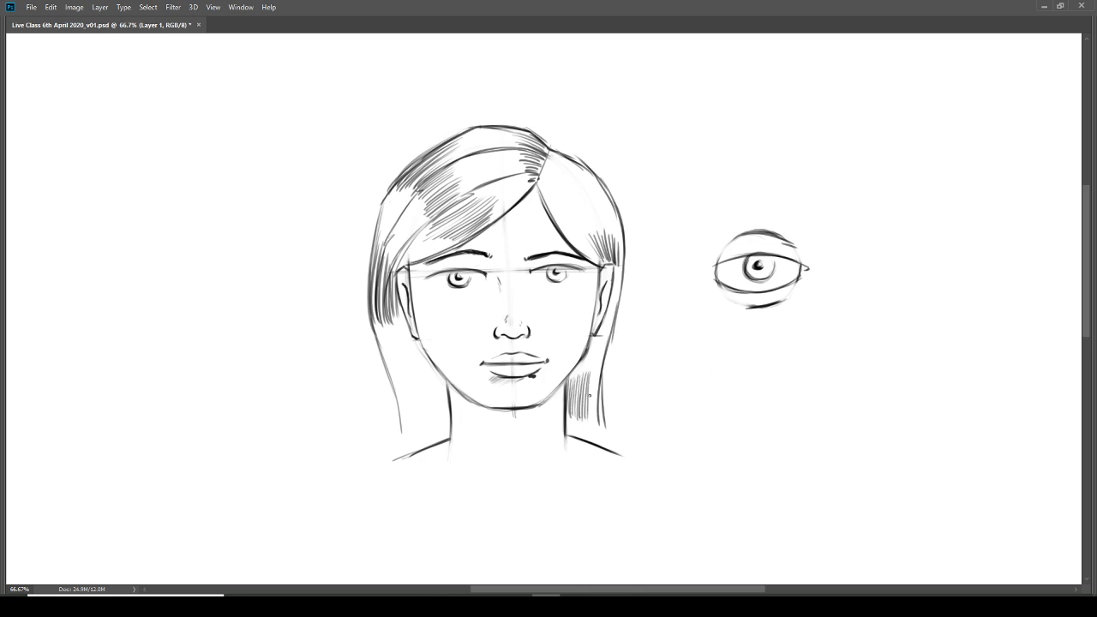
mouse_move(592, 421)
mouse_down()
mouse_move(595, 365)
mouse_move(600, 379)
mouse_up()
mouse_move(396, 430)
mouse_down()
mouse_move(394, 379)
mouse_move(398, 387)
mouse_move(404, 377)
mouse_up()
drag(413, 424, 411, 389)
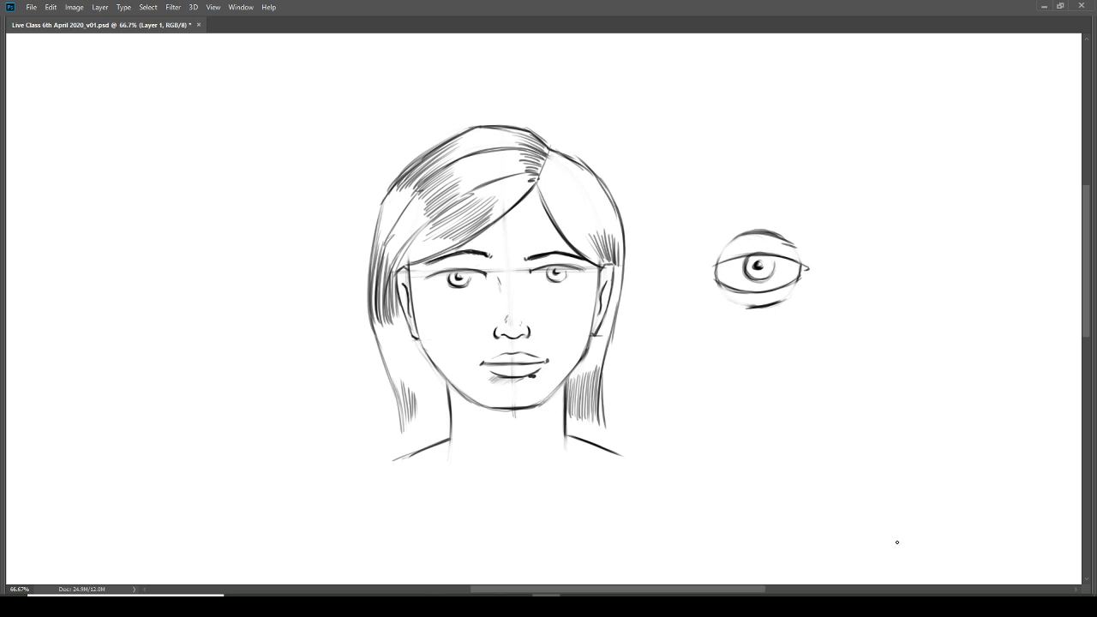
Step: Switch to the Skype call and enlarge its window to fill the screen
mouse_move(658, 607)
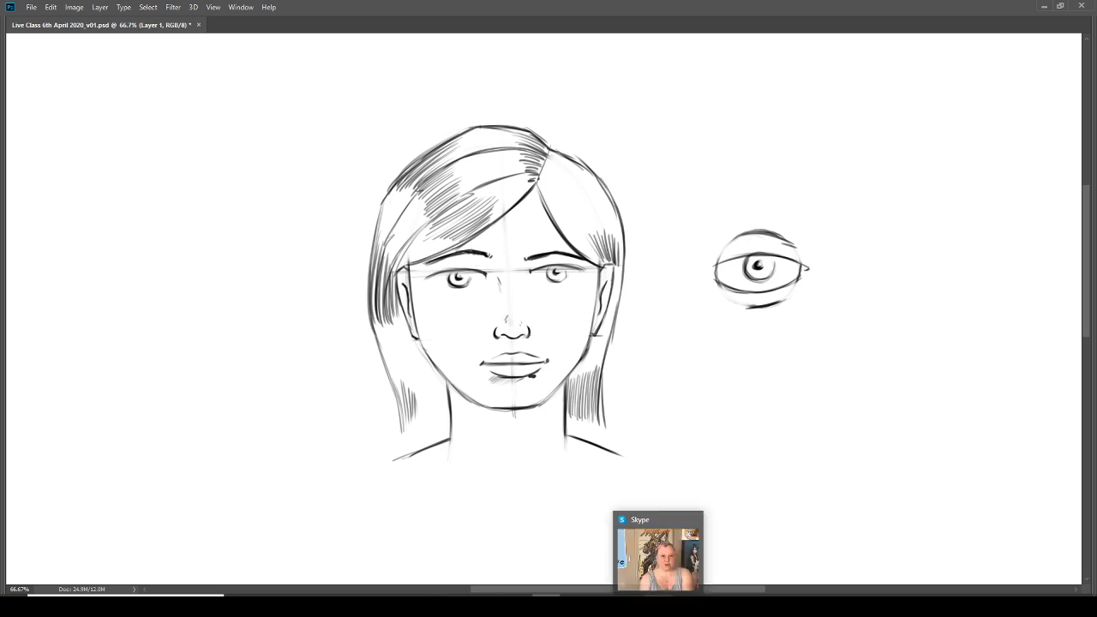
click(658, 548)
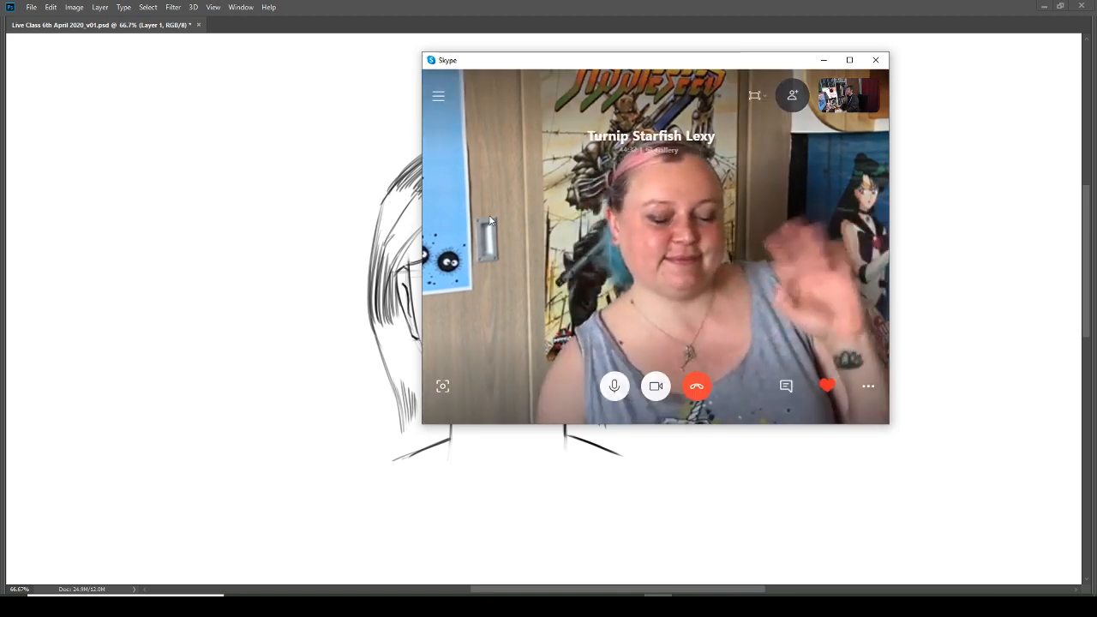
mouse_move(649, 66)
mouse_down()
mouse_move(843, 63)
mouse_move(860, 46)
mouse_up()
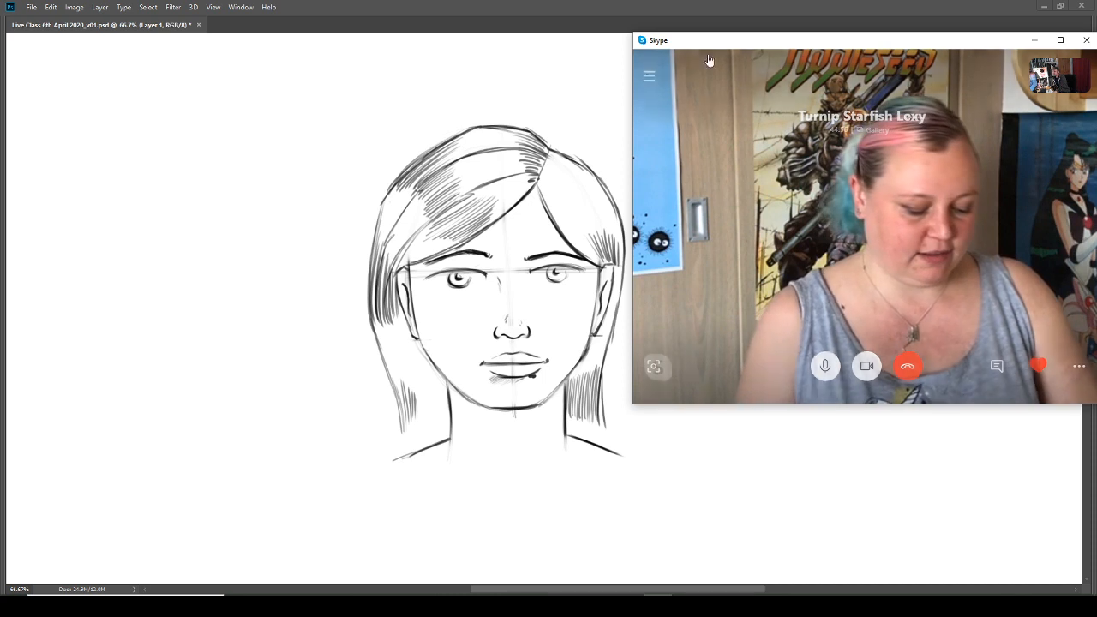
drag(857, 51, 543, 52)
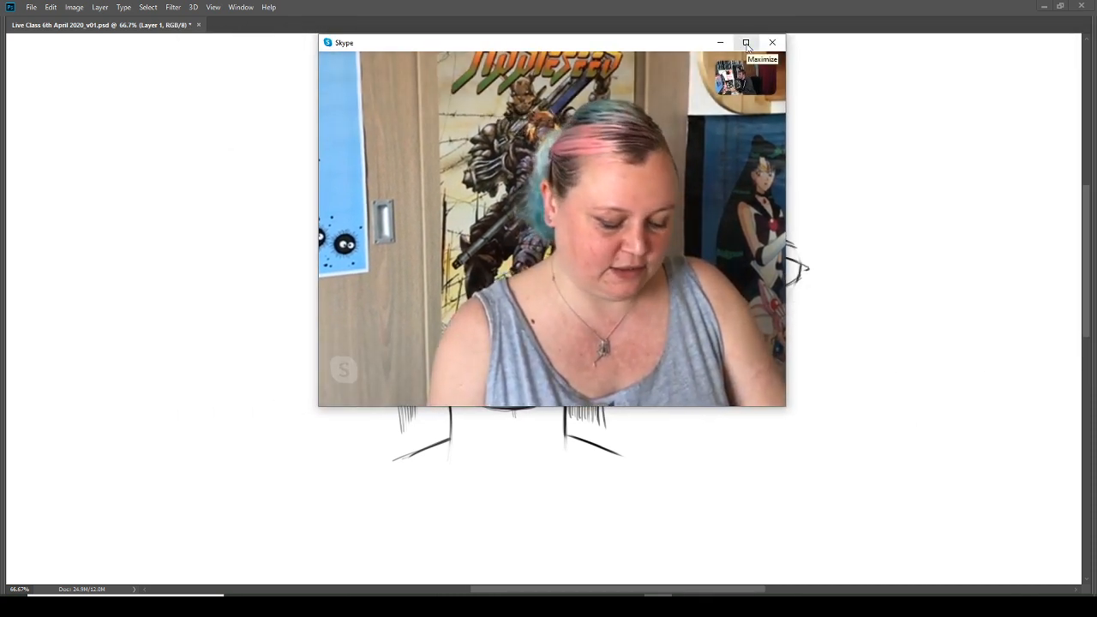
click(746, 43)
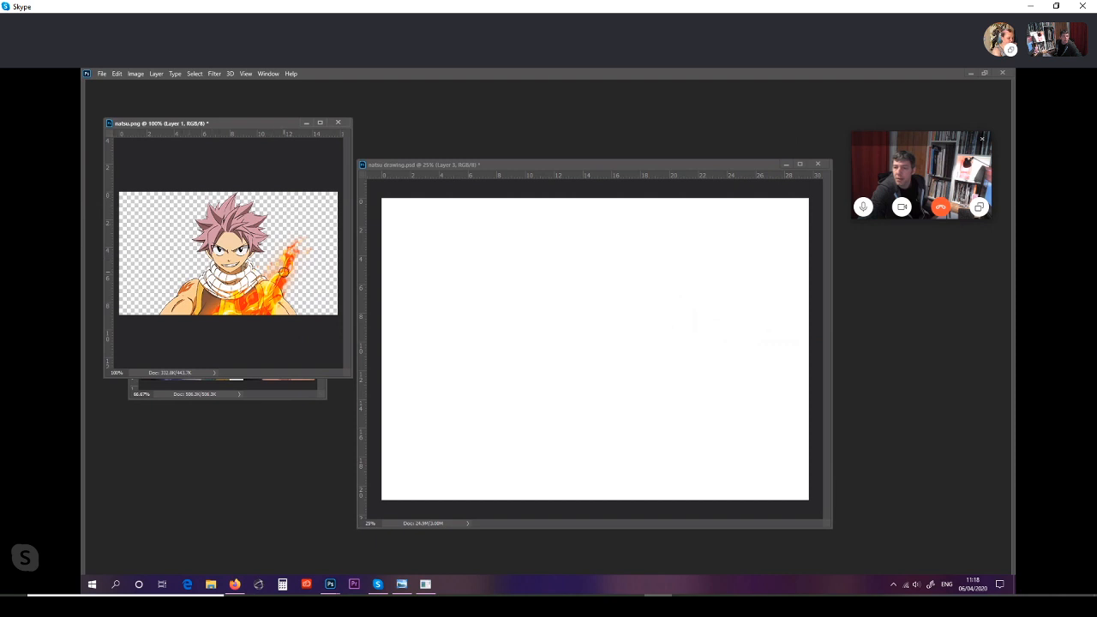
Step: View the Untitled-1 group reference image and return natsu.png to the front
click(273, 385)
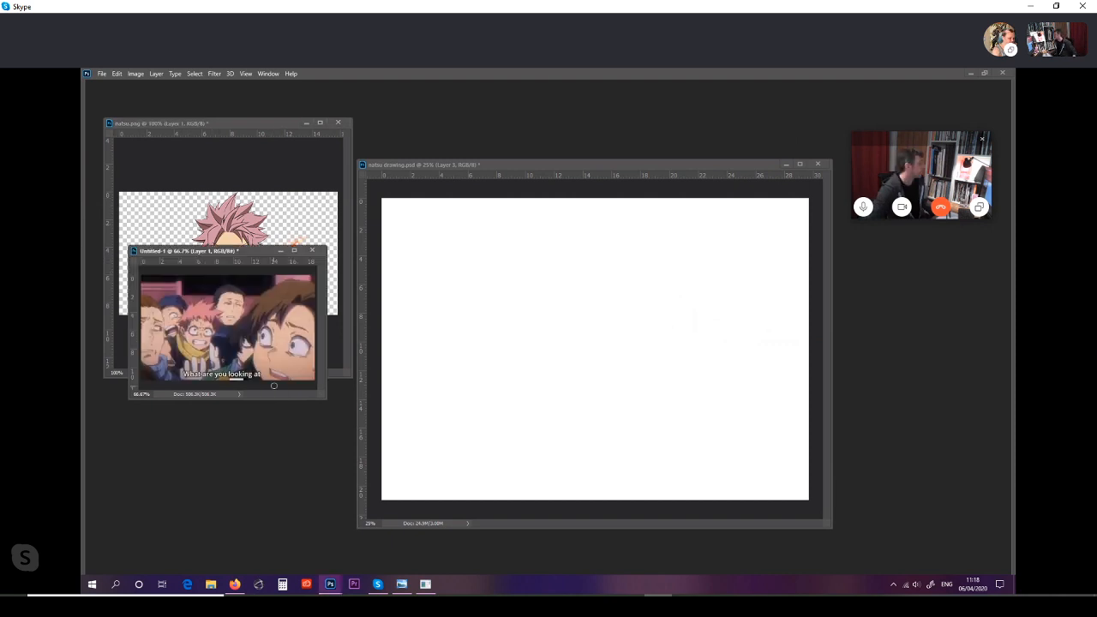
mouse_move(259, 252)
mouse_down()
mouse_move(352, 259)
mouse_move(448, 211)
mouse_move(438, 202)
mouse_up()
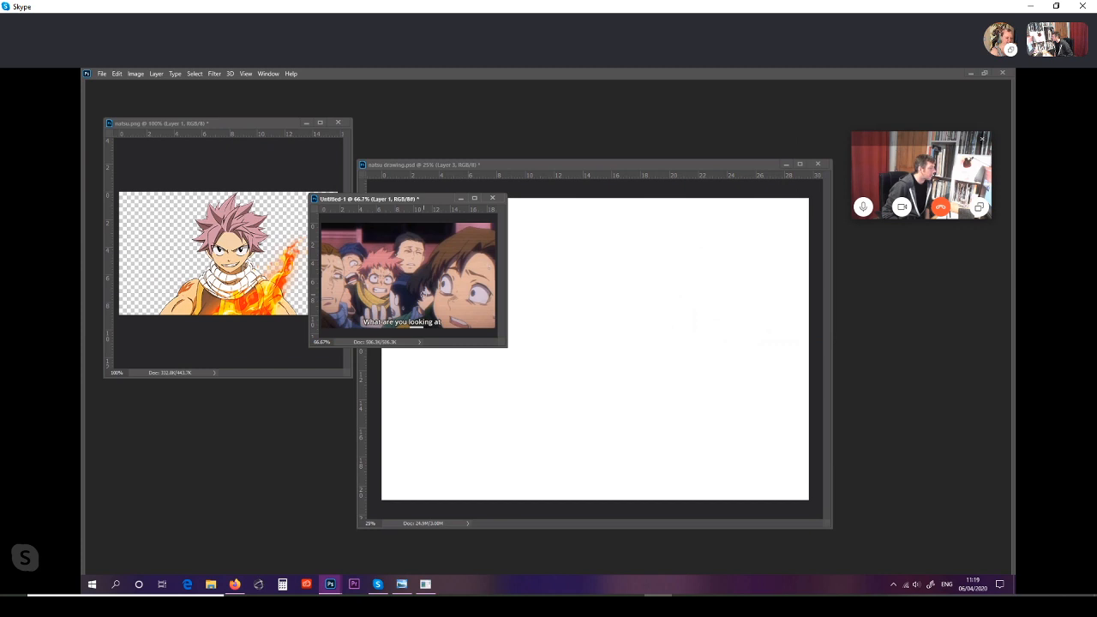
drag(430, 199, 249, 254)
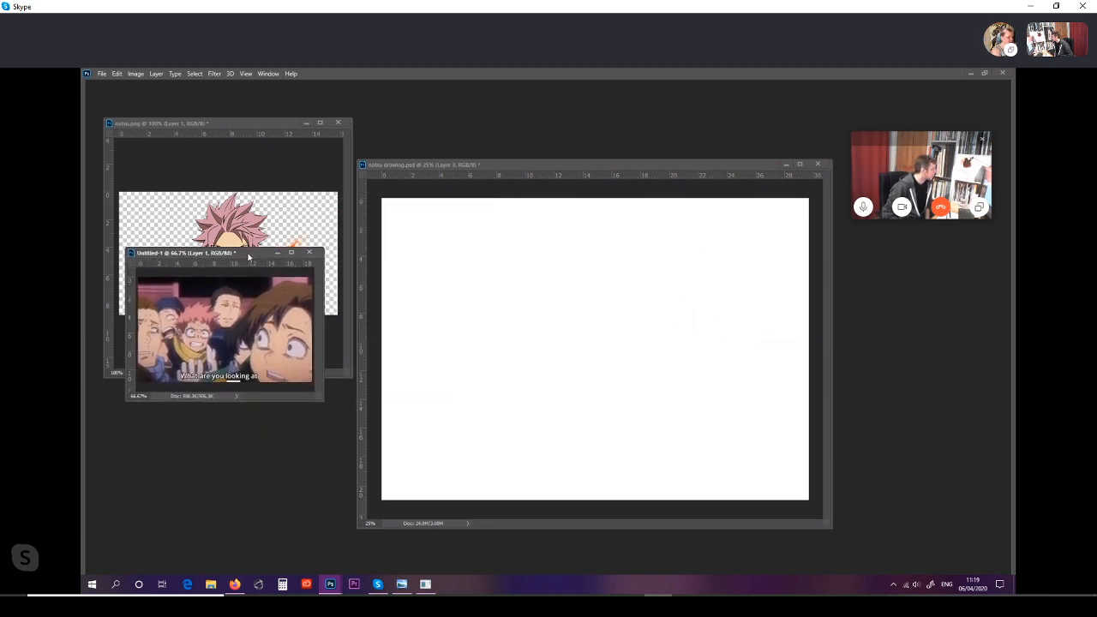
click(277, 126)
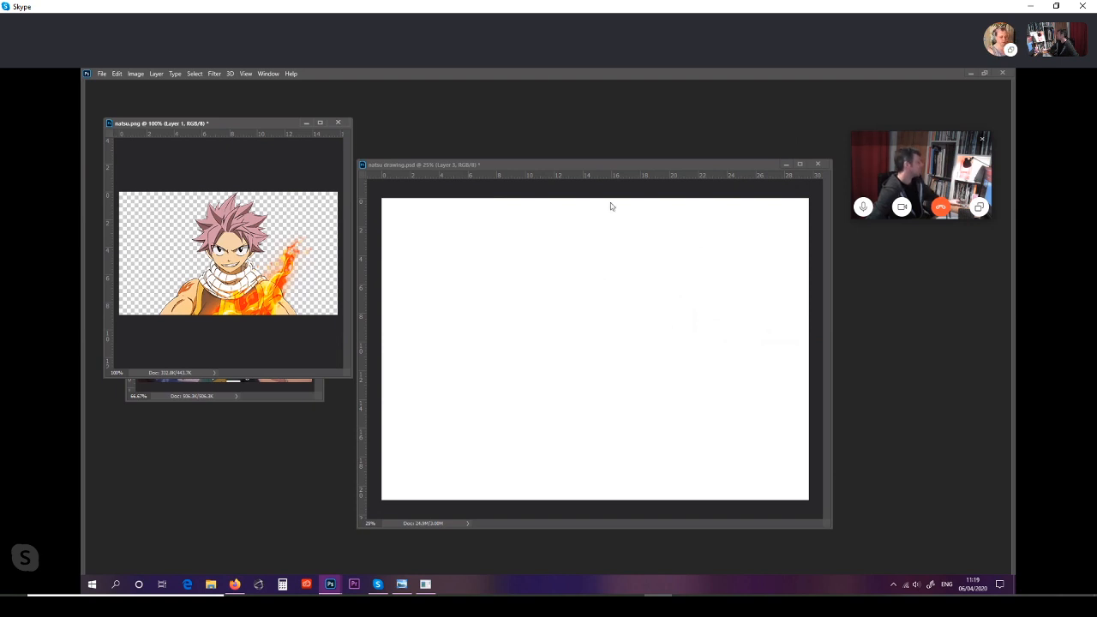
Step: Reposition and enlarge the natsu drawing.psd window beside the natsu.png reference, with its blank canvas at 50% zoom
click(608, 164)
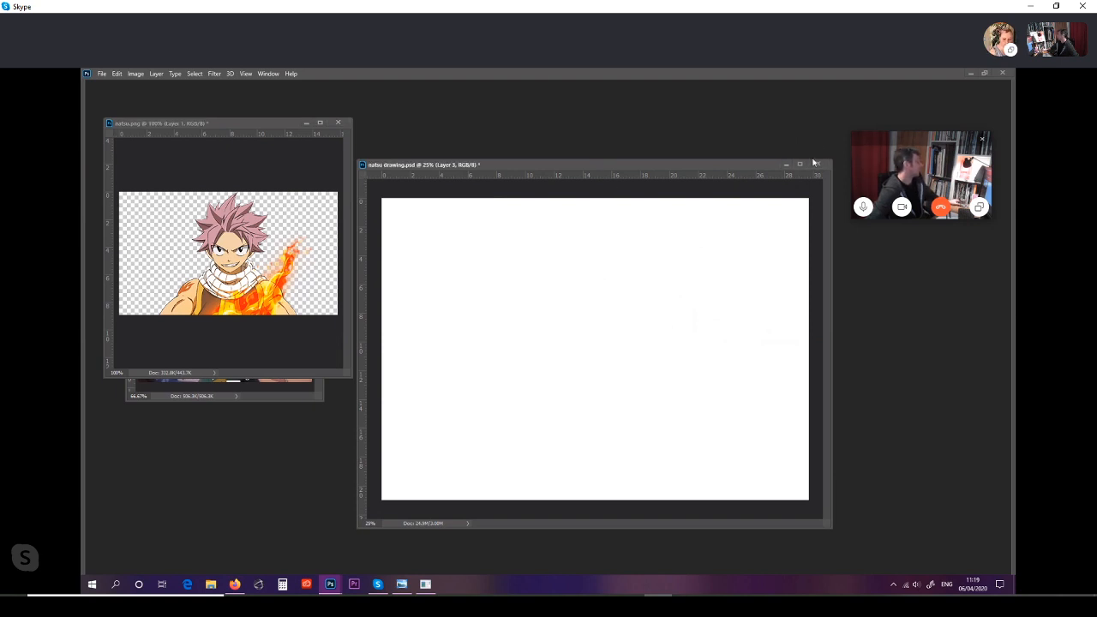
mouse_move(830, 524)
mouse_down()
mouse_move(912, 558)
mouse_move(968, 556)
mouse_up()
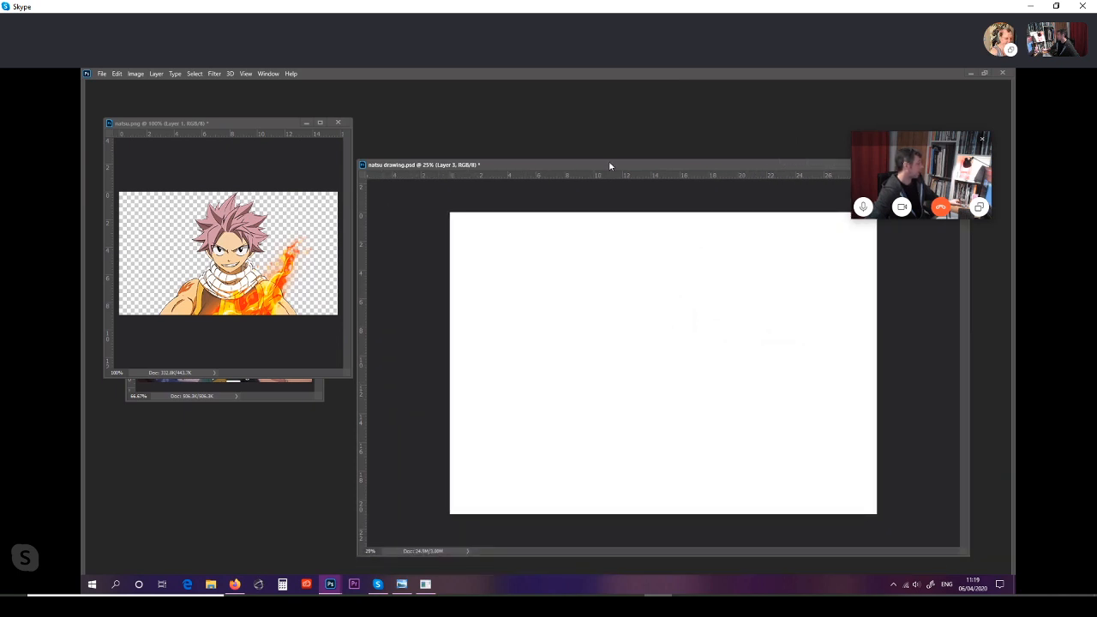
drag(608, 164, 573, 87)
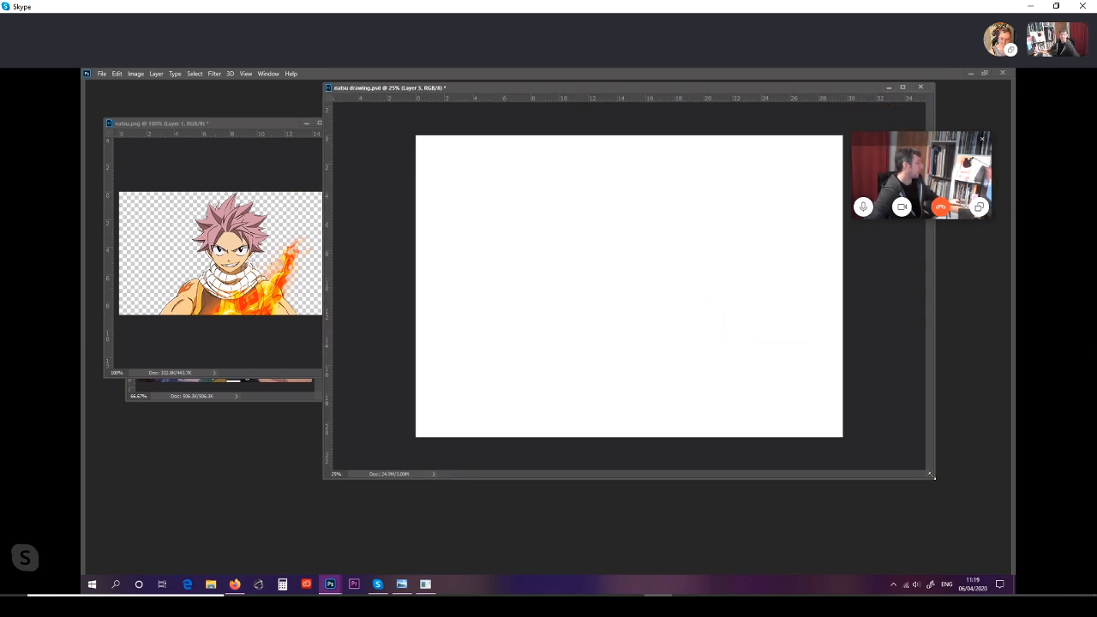
mouse_move(933, 477)
mouse_down()
mouse_move(957, 546)
mouse_move(985, 569)
mouse_up()
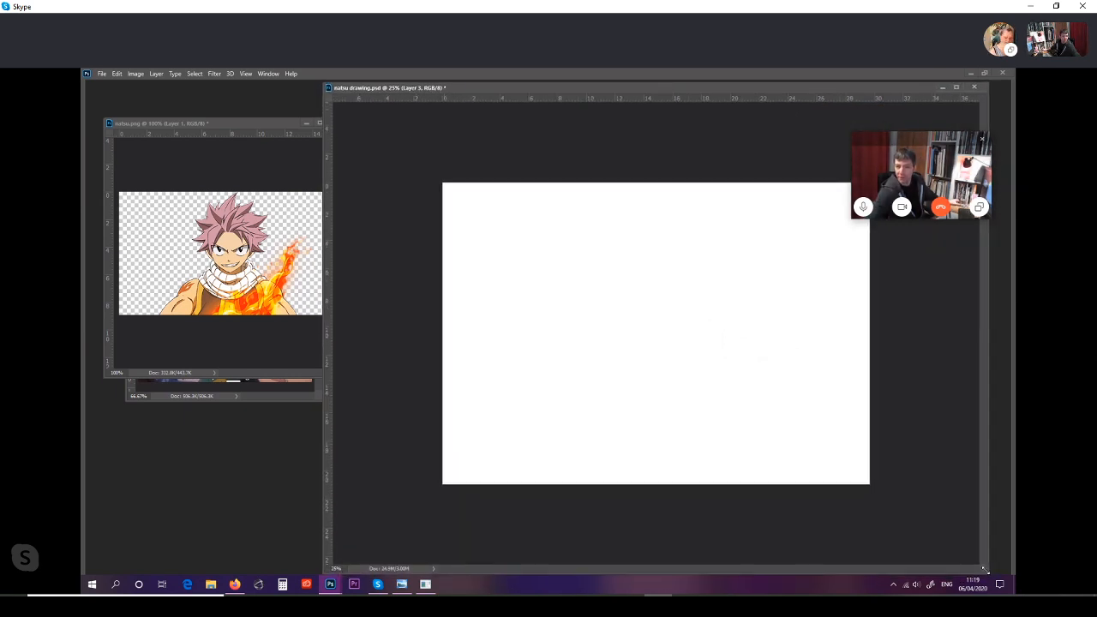
key(ctrl+plus)
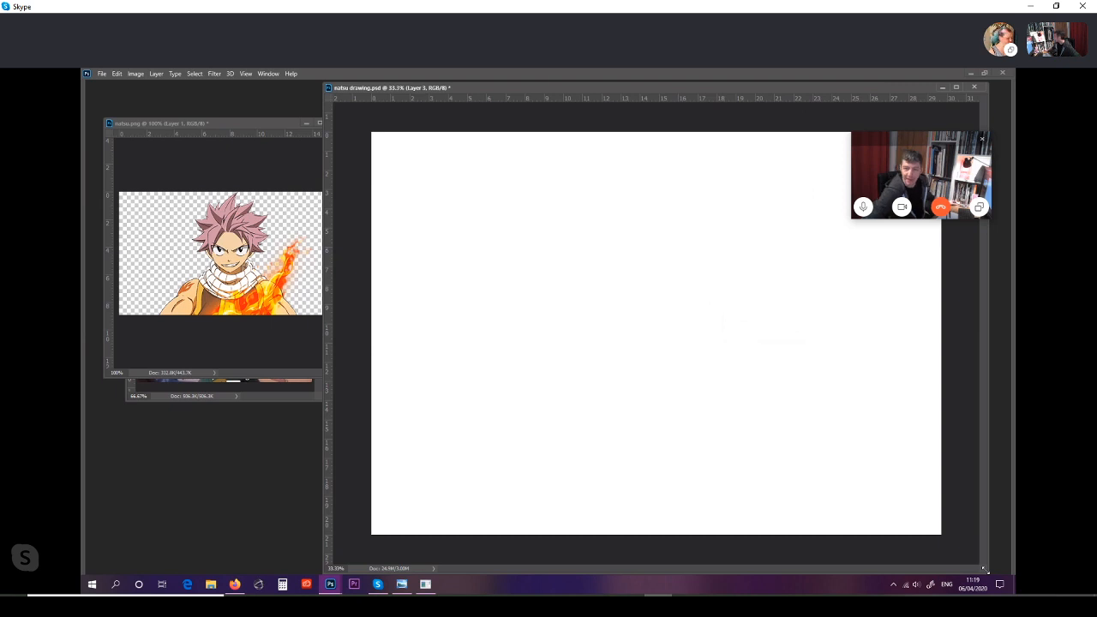
key(ctrl+plus)
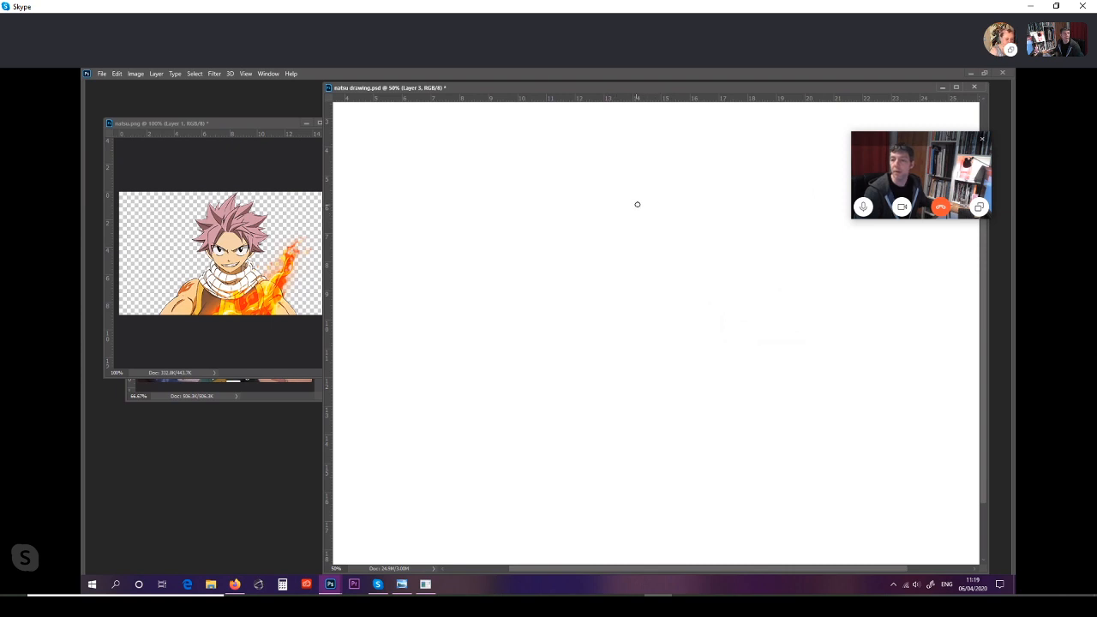
Step: Sketch a red circle for the head, crossed by a vertical centre guideline and a horizontal eye guideline below its middle
mouse_move(651, 201)
mouse_down()
mouse_move(585, 227)
mouse_move(558, 297)
mouse_move(599, 353)
mouse_up()
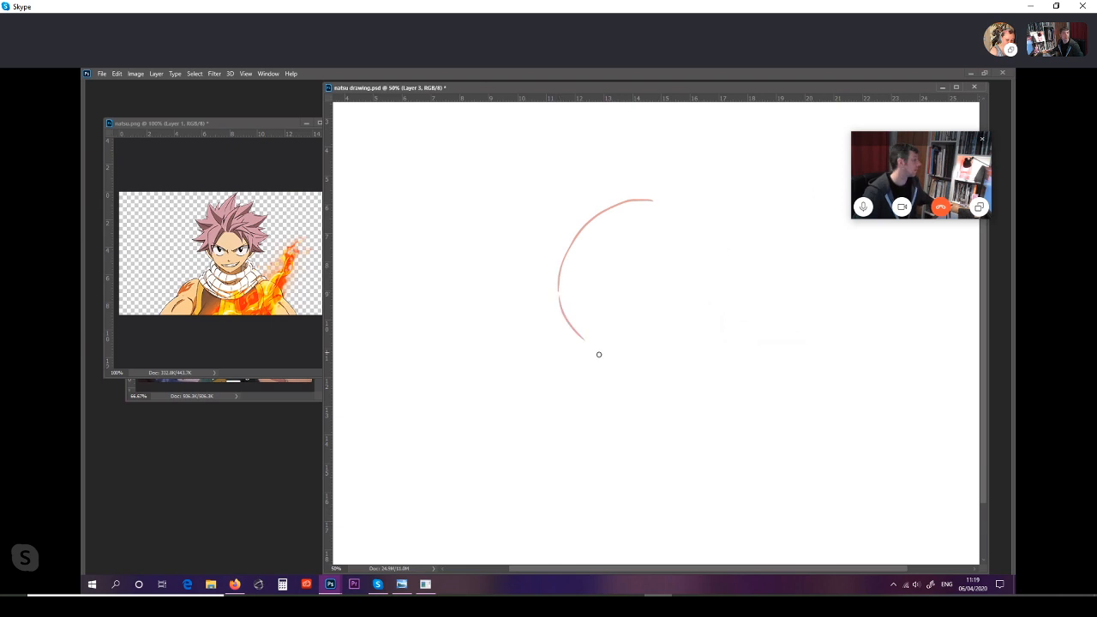
drag(557, 294, 603, 356)
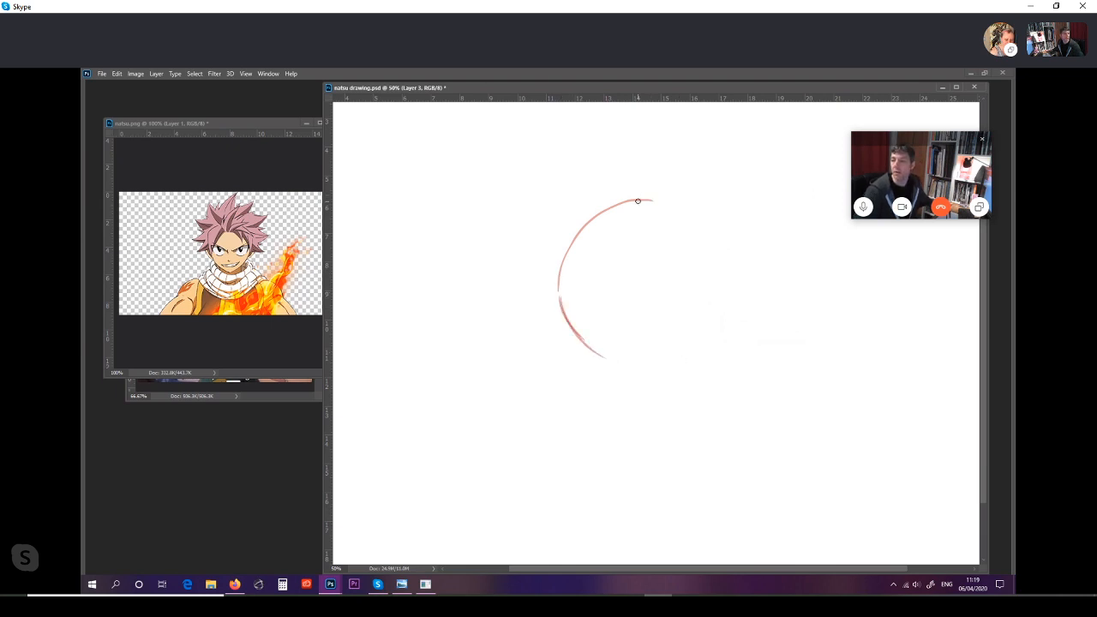
mouse_move(637, 201)
mouse_down()
mouse_move(703, 226)
mouse_move(717, 281)
mouse_up()
mouse_move(704, 228)
mouse_down()
mouse_move(717, 272)
mouse_move(708, 334)
mouse_up()
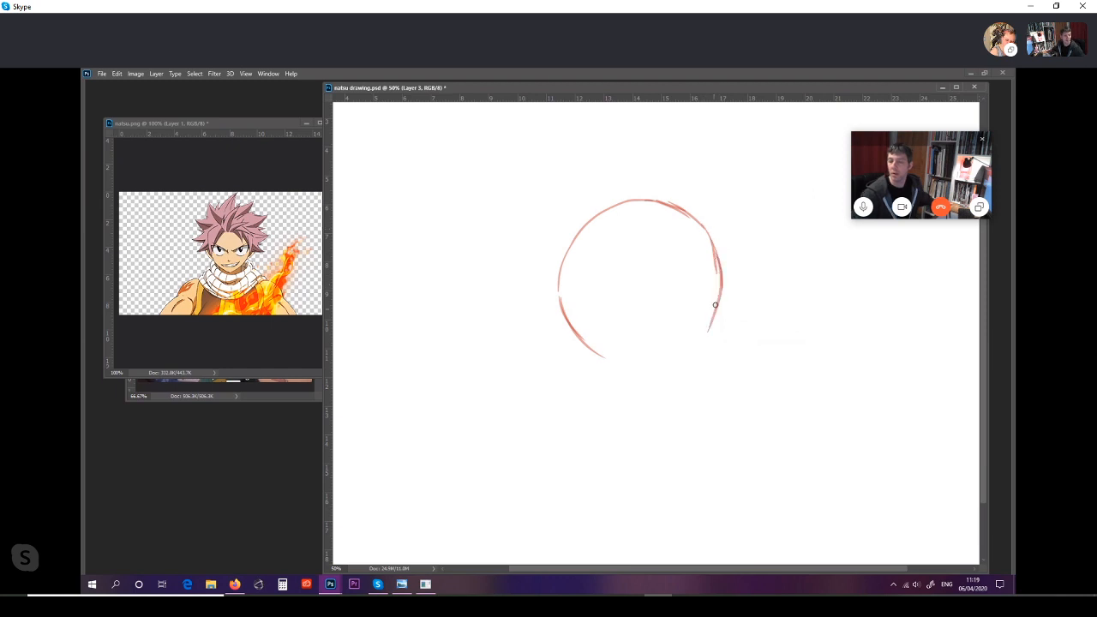
mouse_move(720, 279)
mouse_down()
mouse_move(652, 361)
mouse_move(704, 335)
mouse_up()
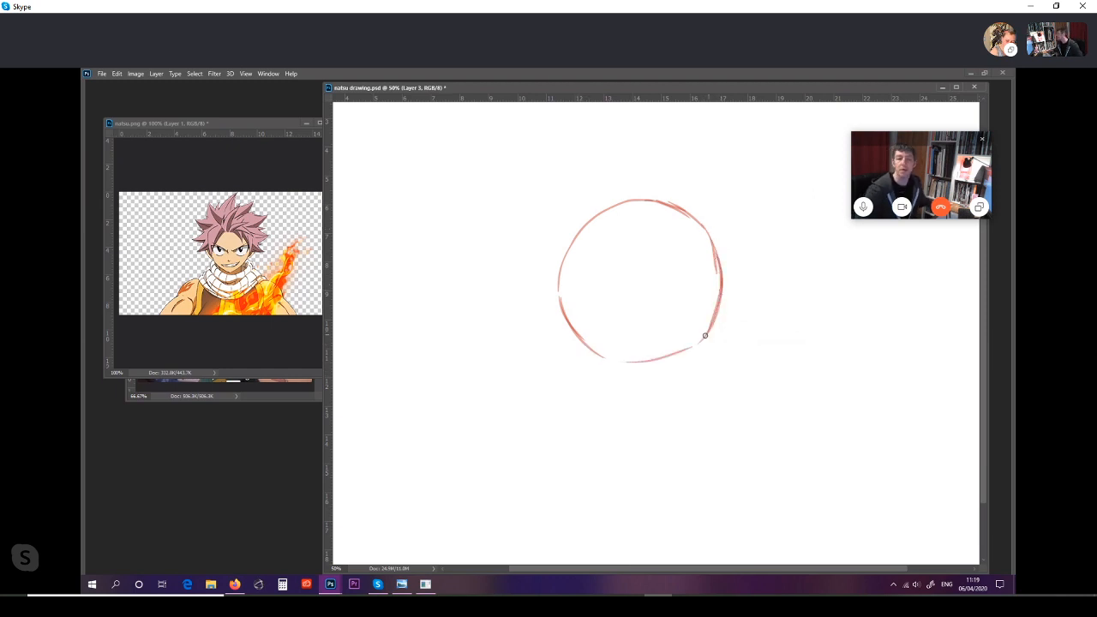
drag(591, 354, 704, 334)
drag(647, 358, 710, 330)
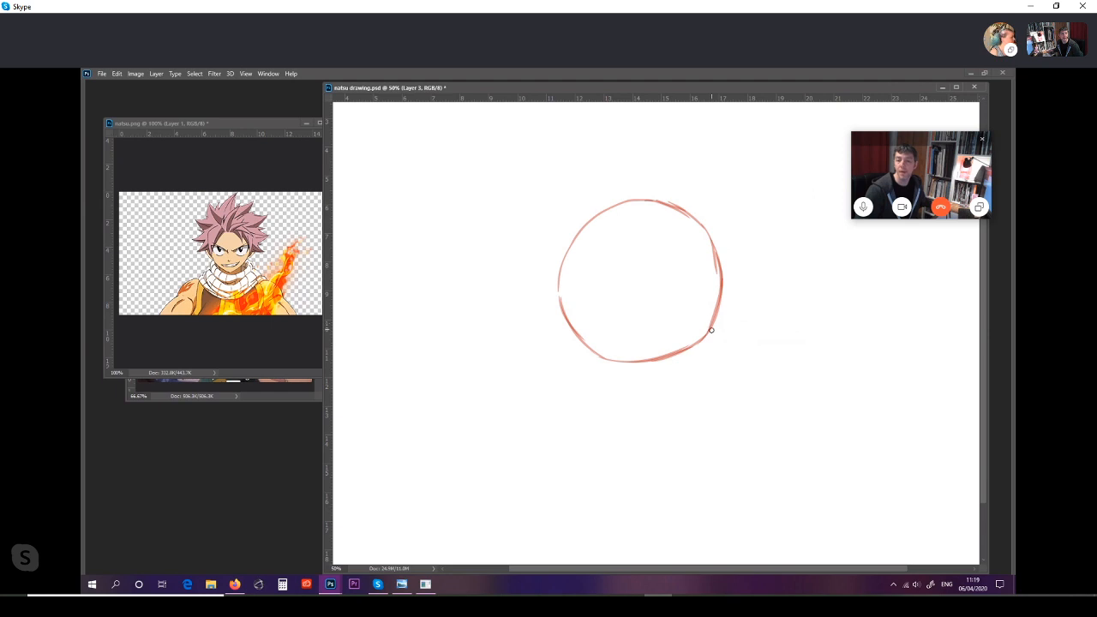
drag(587, 347, 645, 360)
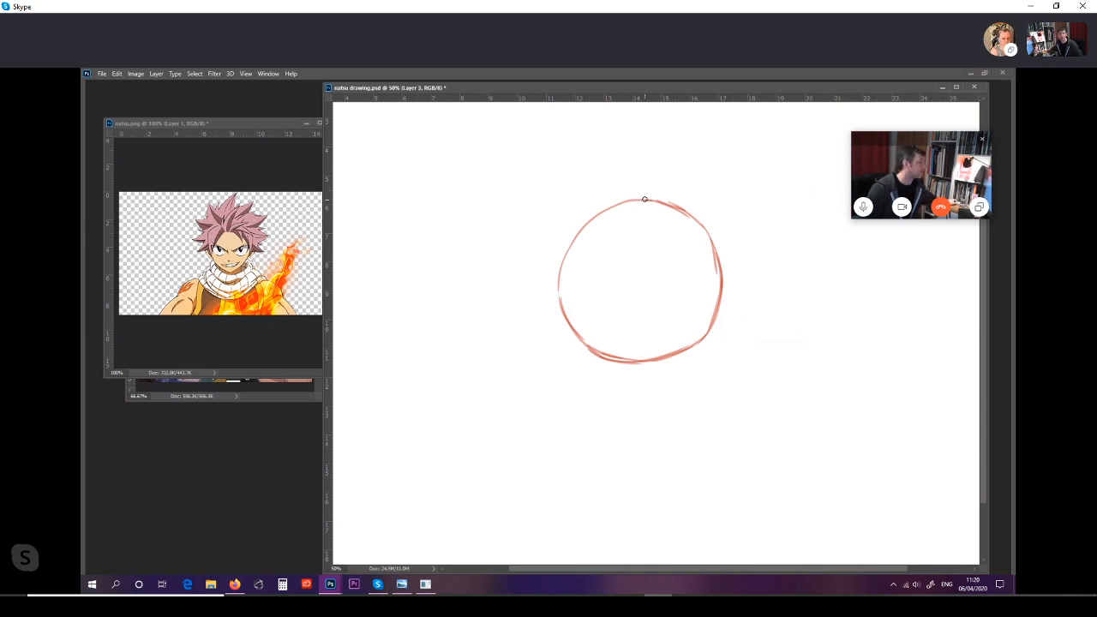
drag(637, 187, 644, 388)
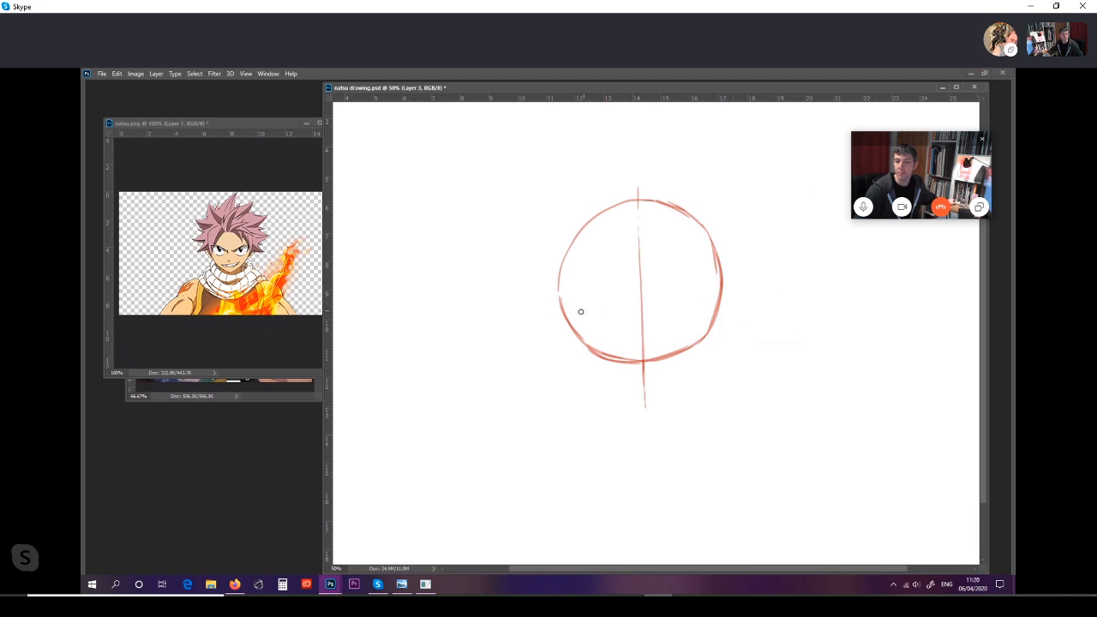
drag(547, 307, 757, 299)
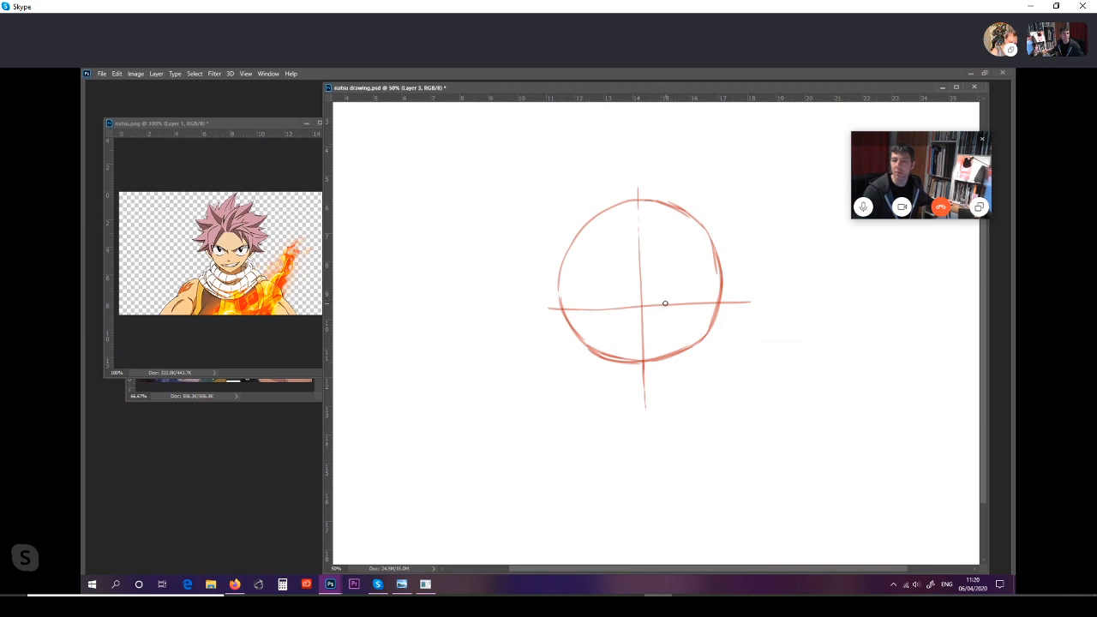
Step: Draw a small circle for each eye on the horizontal guideline, one on either side of the centre line
mouse_move(662, 304)
mouse_down()
mouse_move(692, 280)
mouse_move(706, 294)
mouse_move(665, 309)
mouse_move(692, 316)
mouse_move(703, 290)
mouse_up()
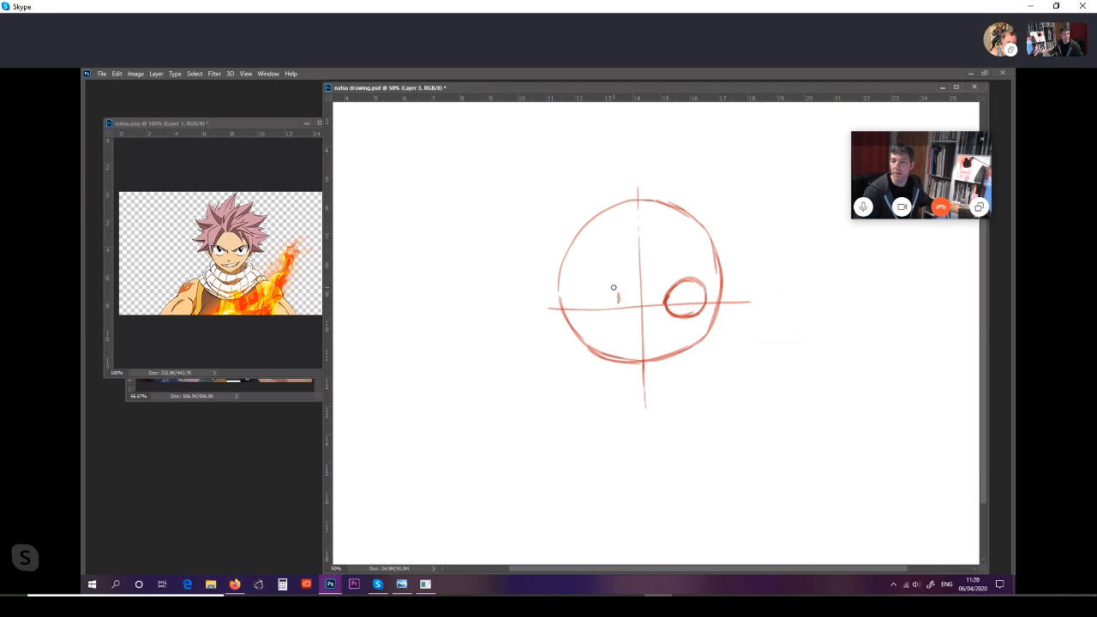
mouse_move(578, 282)
mouse_down()
mouse_move(620, 304)
mouse_move(605, 280)
mouse_move(578, 290)
mouse_move(593, 277)
mouse_move(586, 313)
mouse_move(587, 296)
mouse_move(583, 308)
mouse_move(612, 301)
mouse_move(585, 313)
mouse_move(618, 296)
mouse_up()
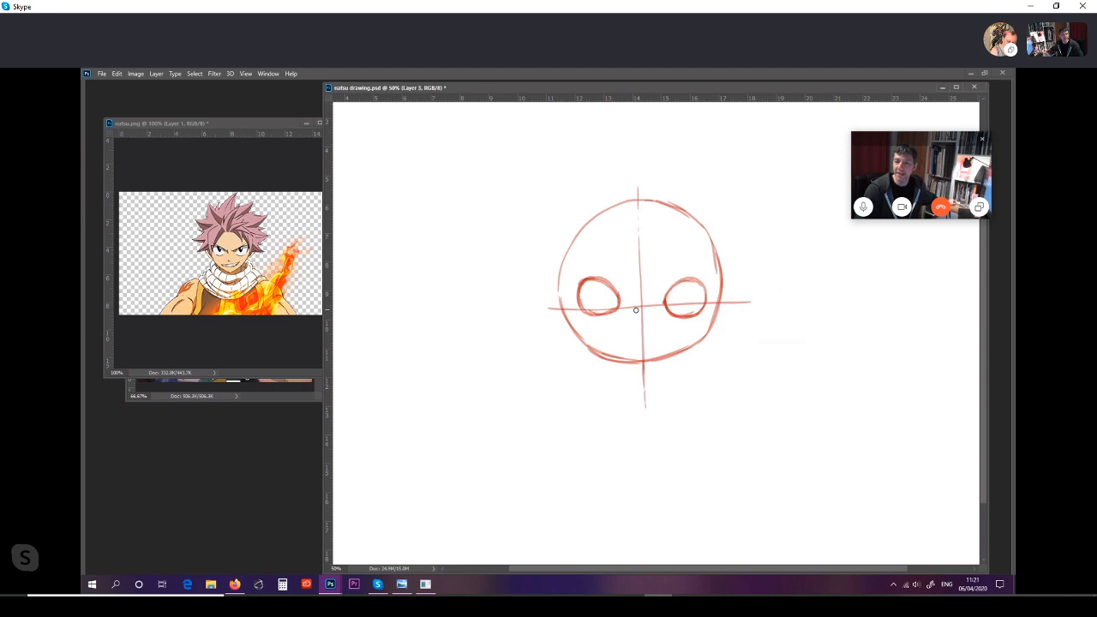
drag(580, 306, 618, 308)
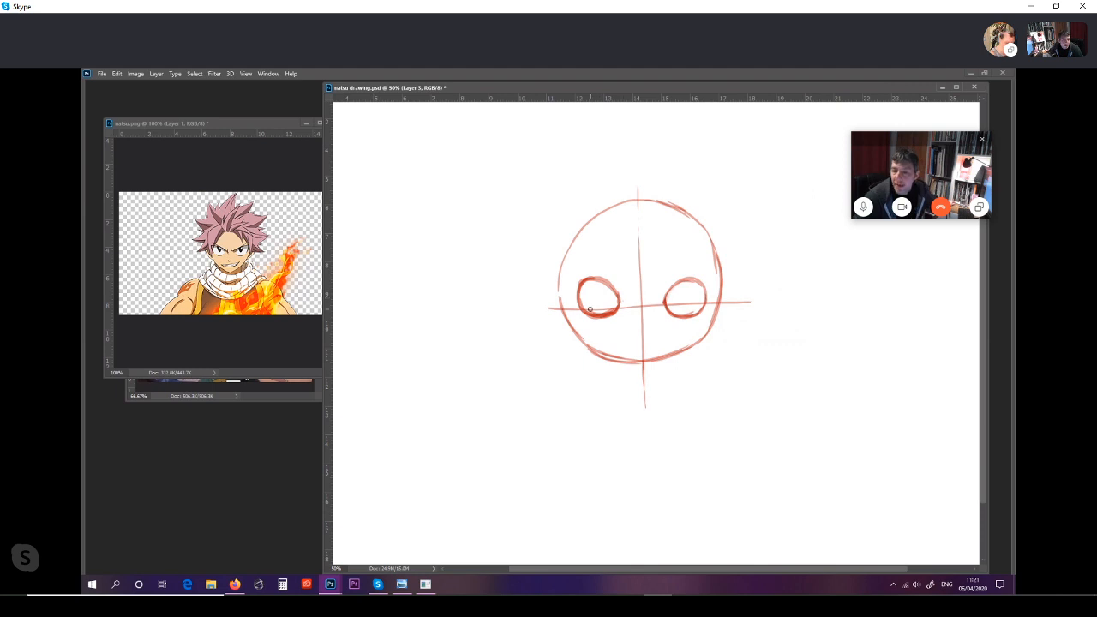
drag(591, 310, 605, 310)
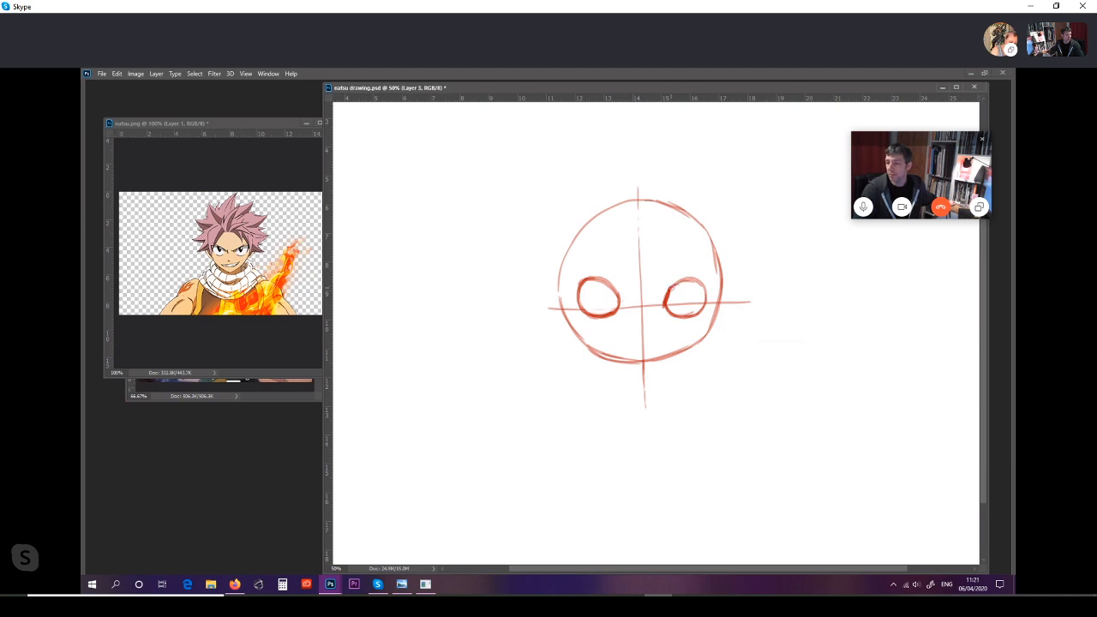
Step: Reshape the right eye with a slanted upper lid rising outward to a point and a straight outer edge
mouse_move(670, 288)
mouse_down()
mouse_move(704, 277)
mouse_move(673, 284)
mouse_up()
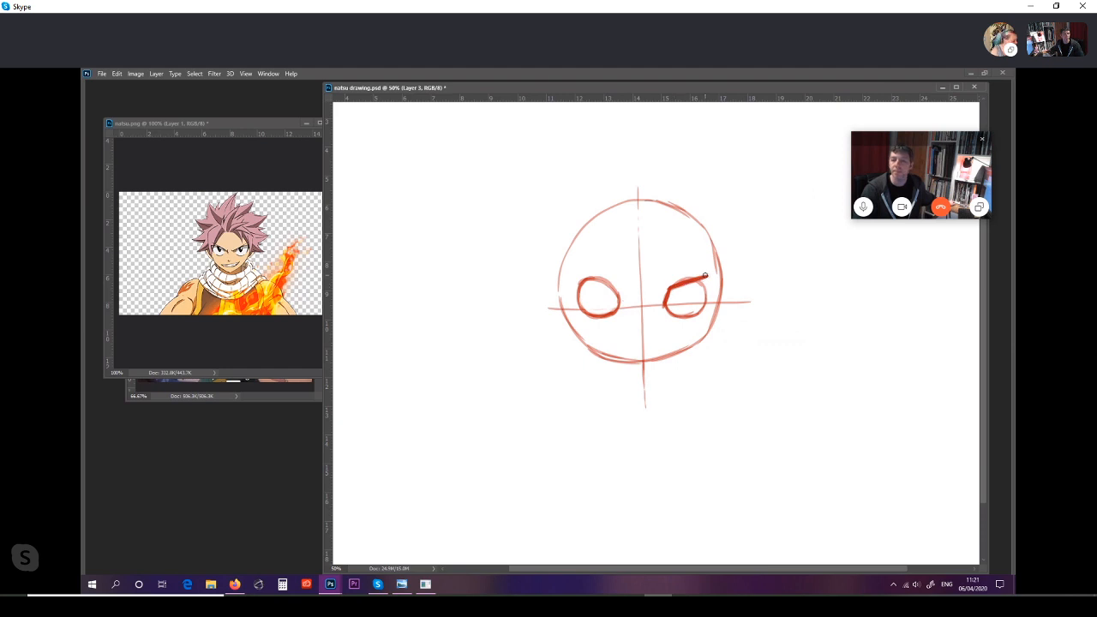
drag(695, 281, 701, 276)
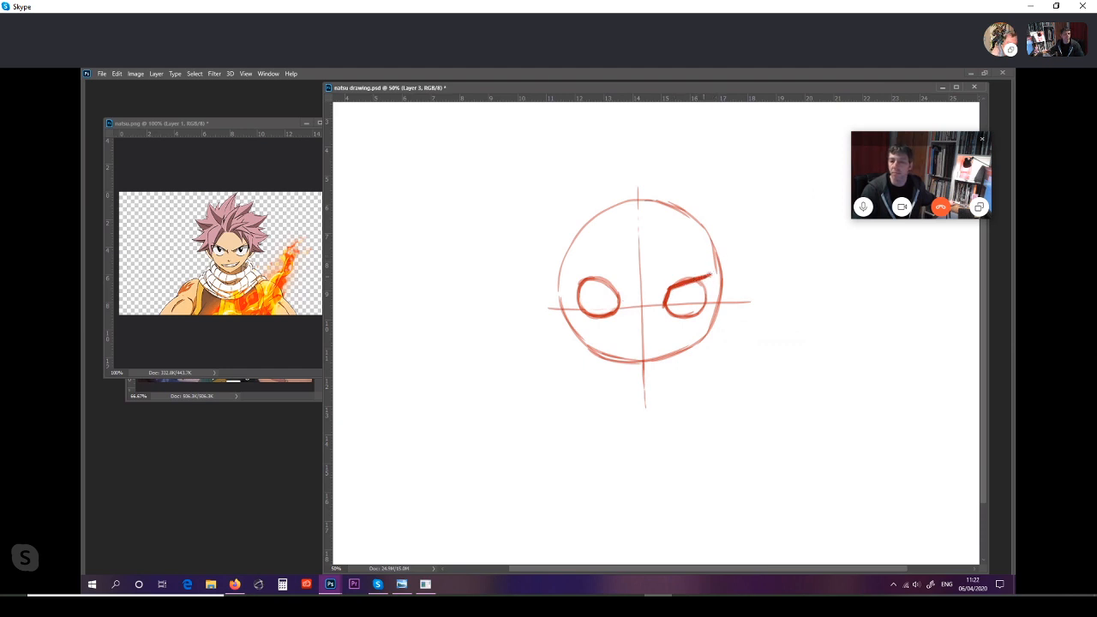
drag(710, 274, 696, 315)
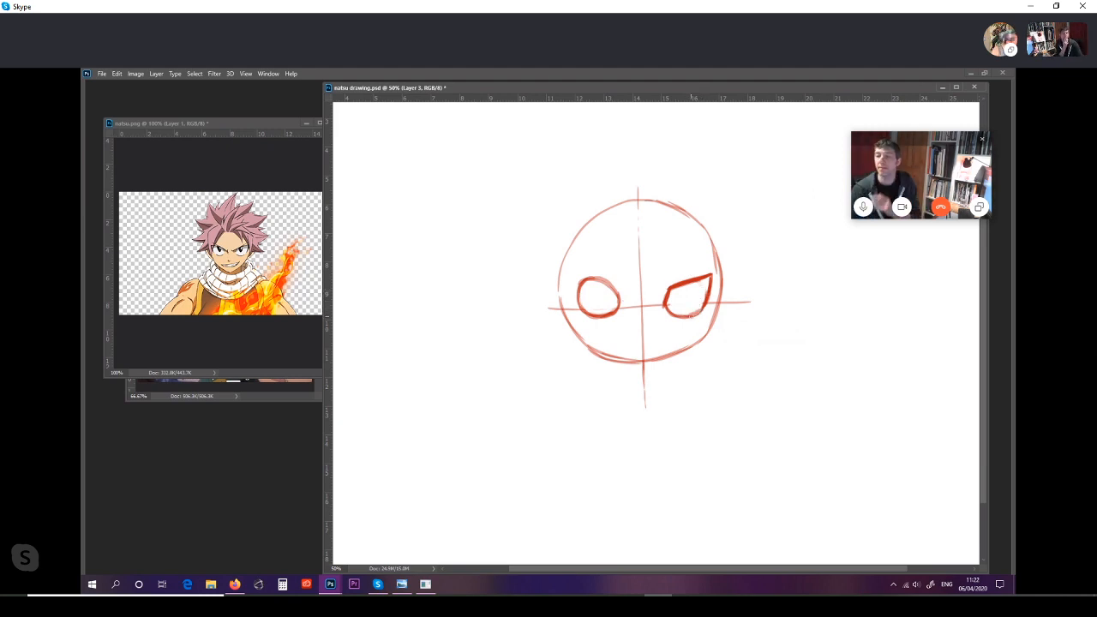
Step: Reshape the left eye to mirror the right one, with a slanted upper lid, pointed outer corner and straight outer edge
key(ctrl)
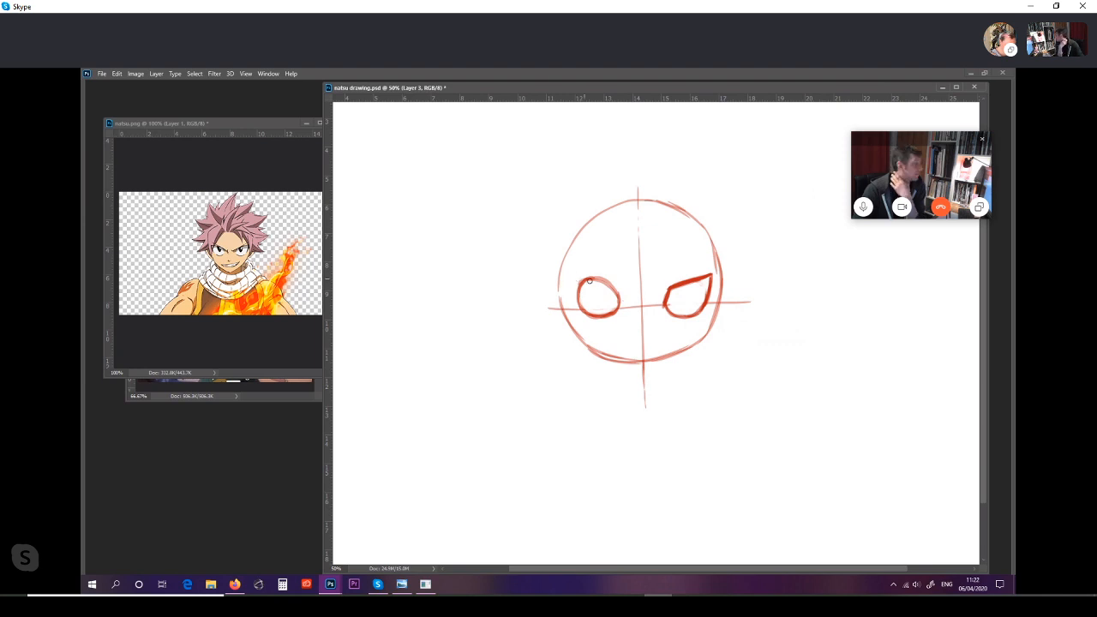
drag(572, 274, 617, 292)
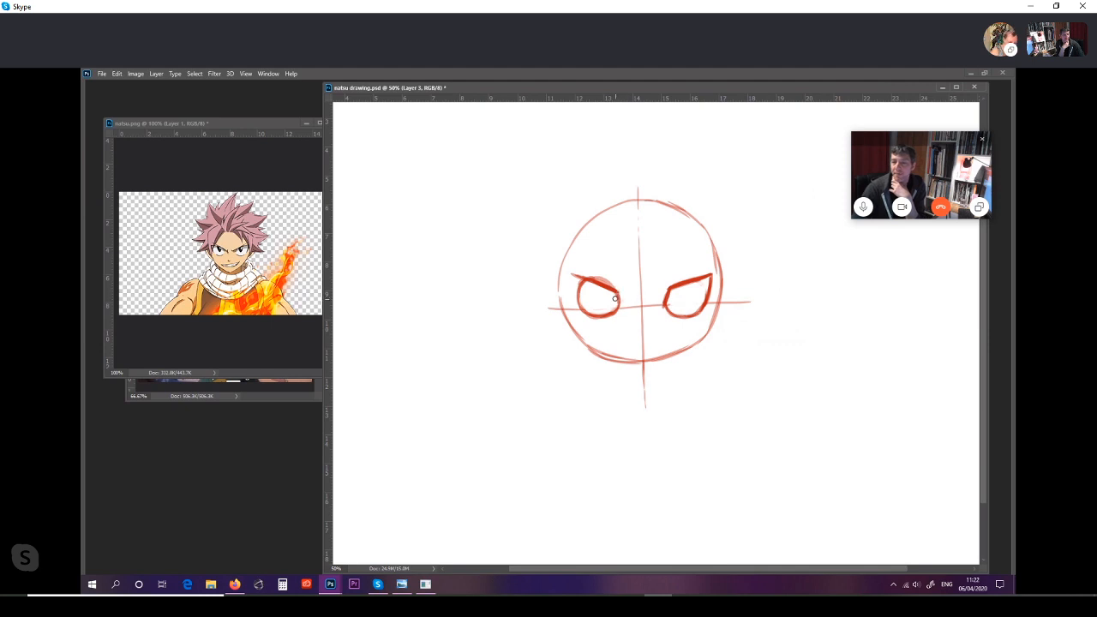
drag(619, 294, 623, 302)
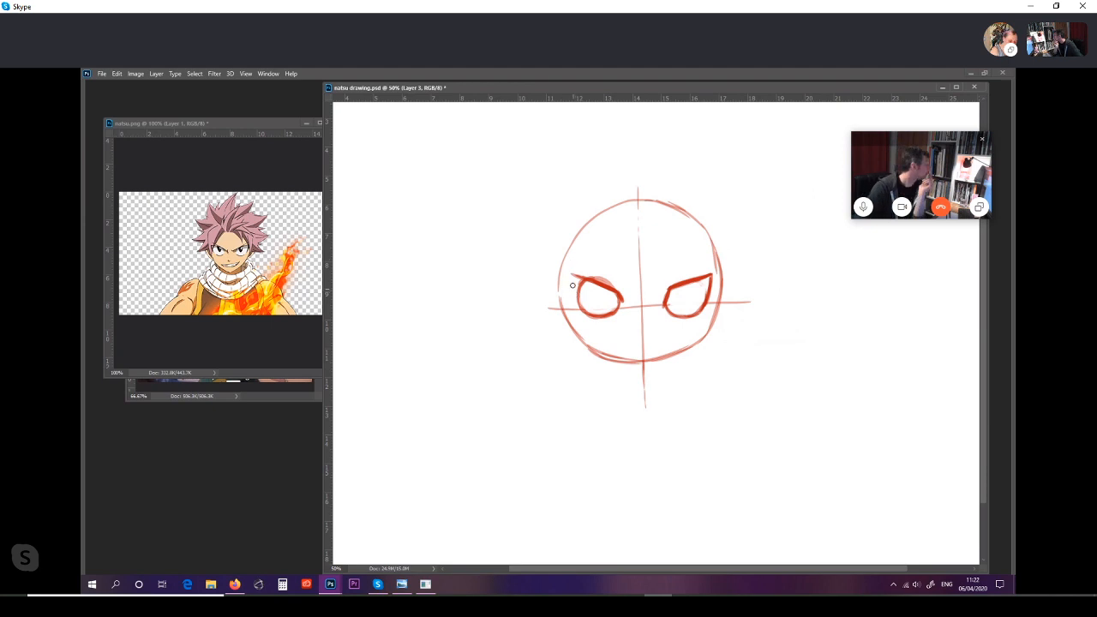
drag(572, 275, 584, 308)
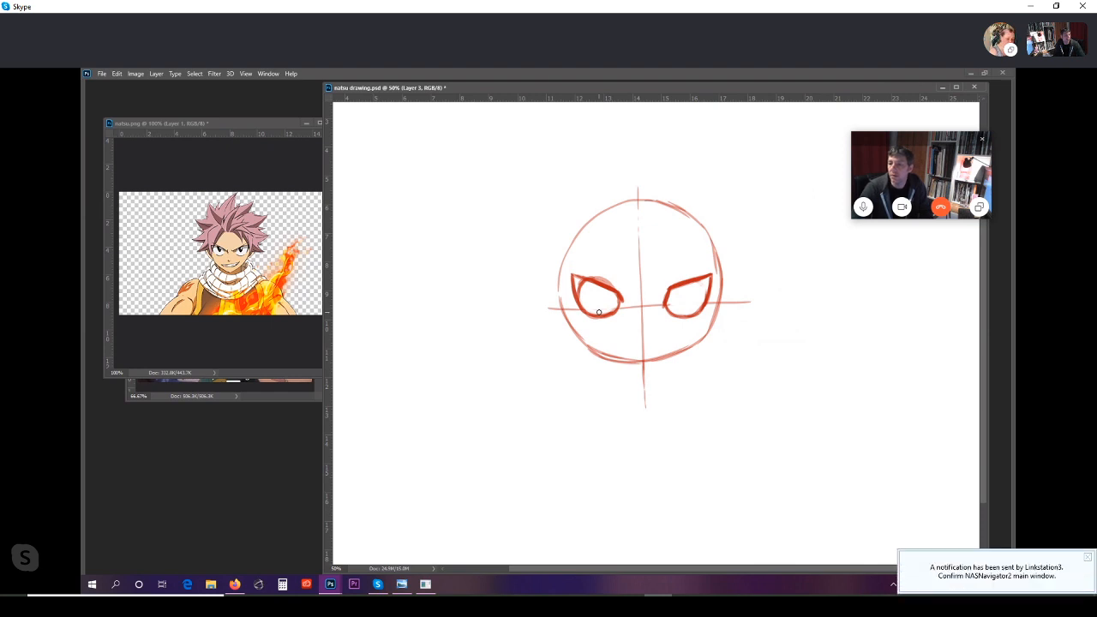
drag(577, 284, 578, 285)
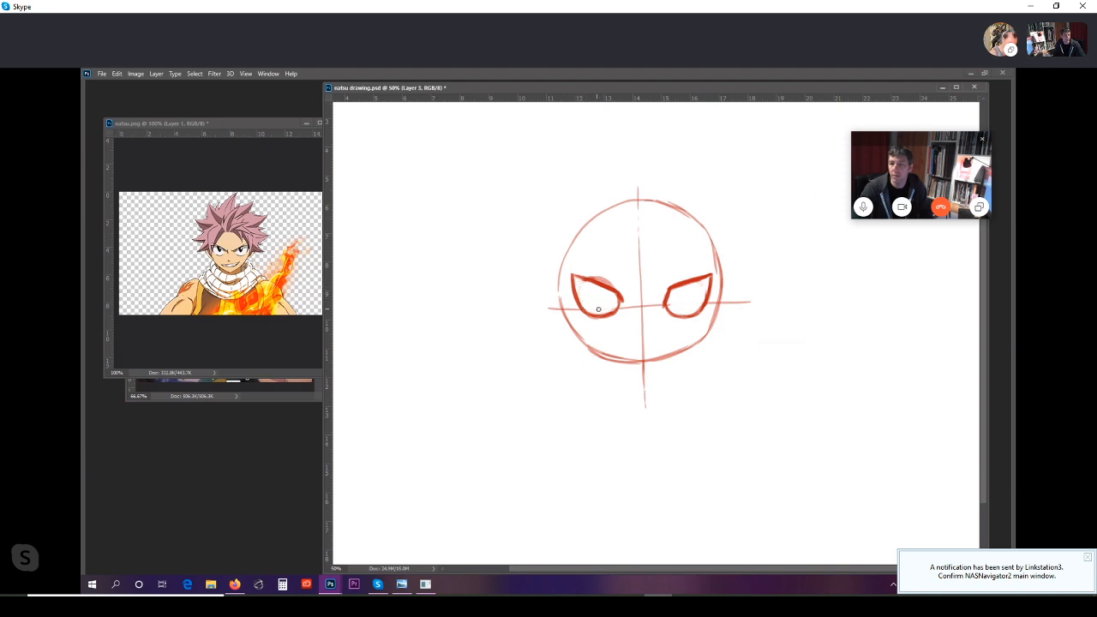
drag(588, 274, 618, 288)
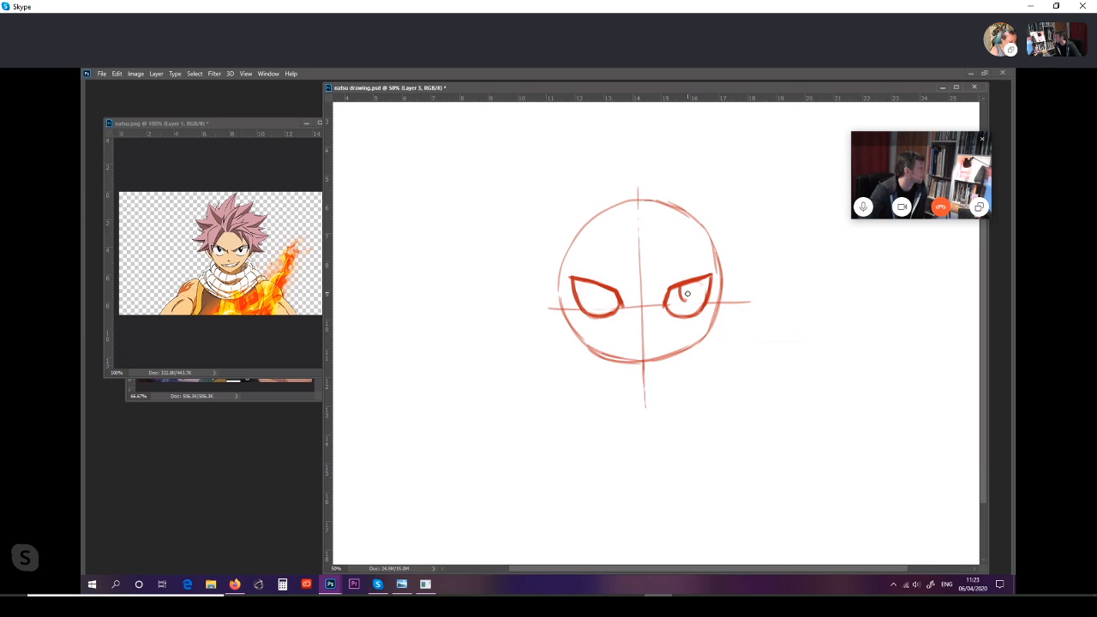
Step: Draw a narrow U-shaped iris hanging from the upper lid inside each eye
mouse_move(683, 288)
mouse_down()
mouse_move(684, 300)
mouse_move(689, 284)
mouse_up()
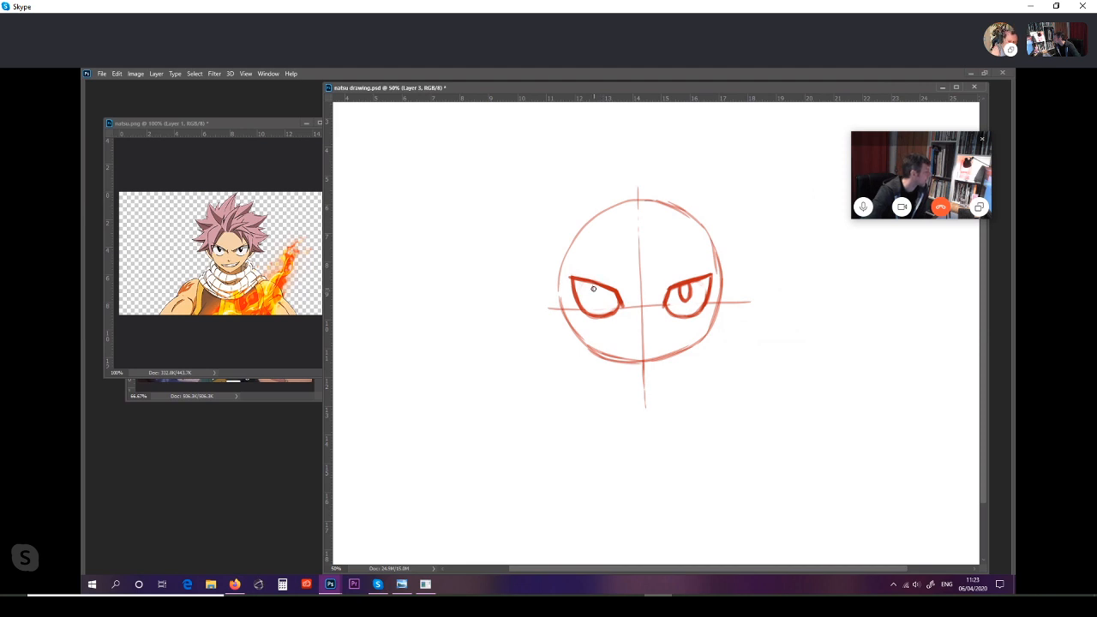
drag(593, 284, 600, 298)
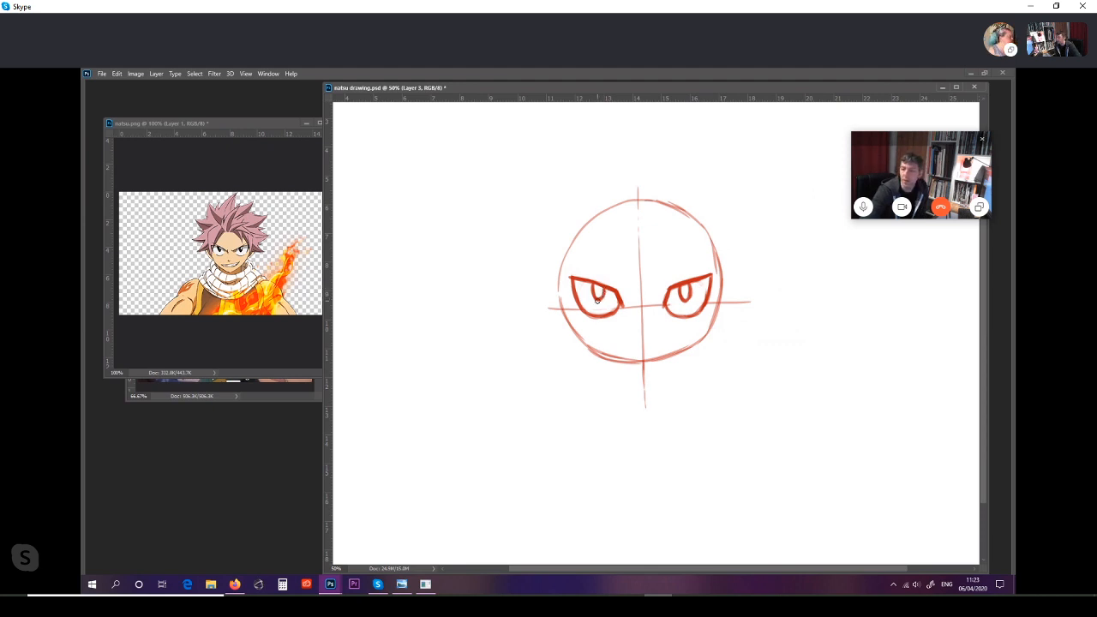
mouse_move(592, 290)
mouse_down()
mouse_move(598, 301)
mouse_move(603, 294)
mouse_up()
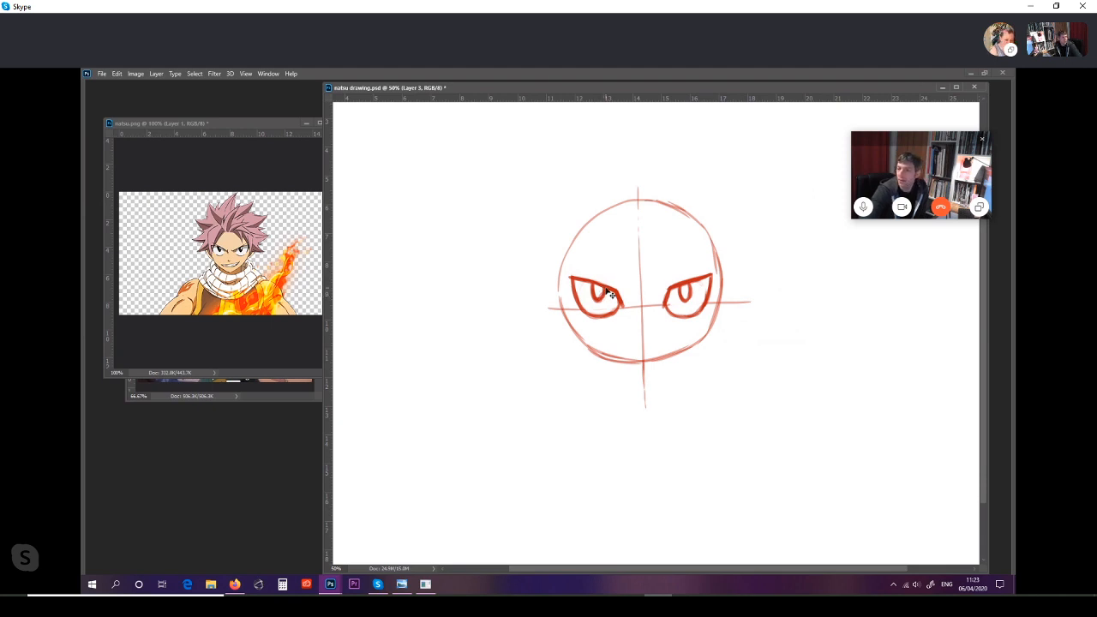
key(ctrl+z)
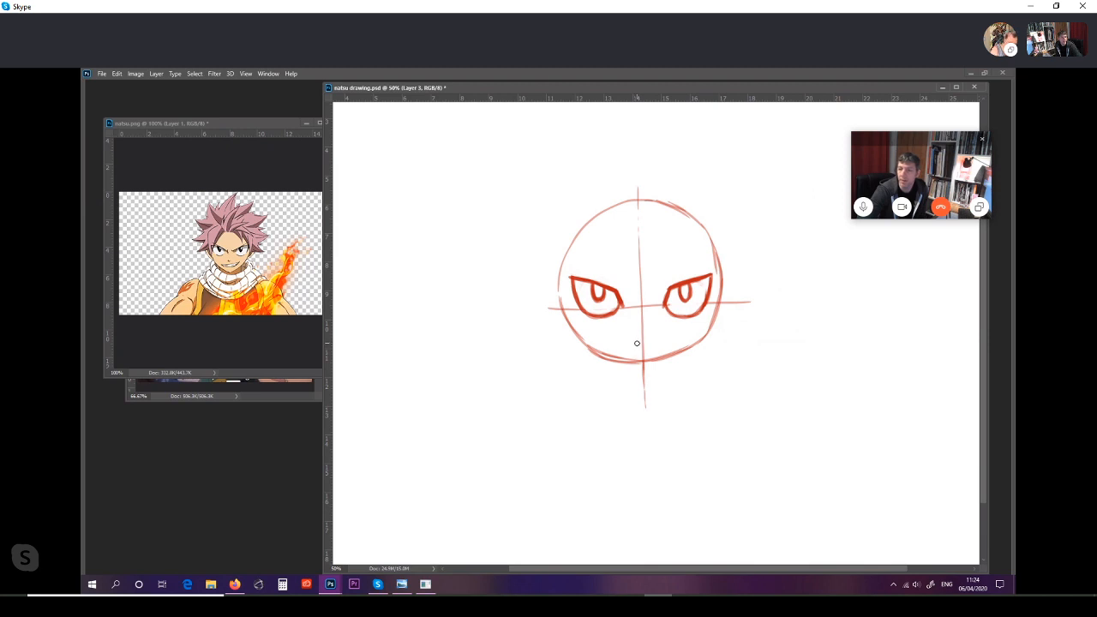
Step: Draw a small V-shaped nose on the centre line and mark the mouth's width with a short vertical tick on each side below
drag(636, 342, 649, 343)
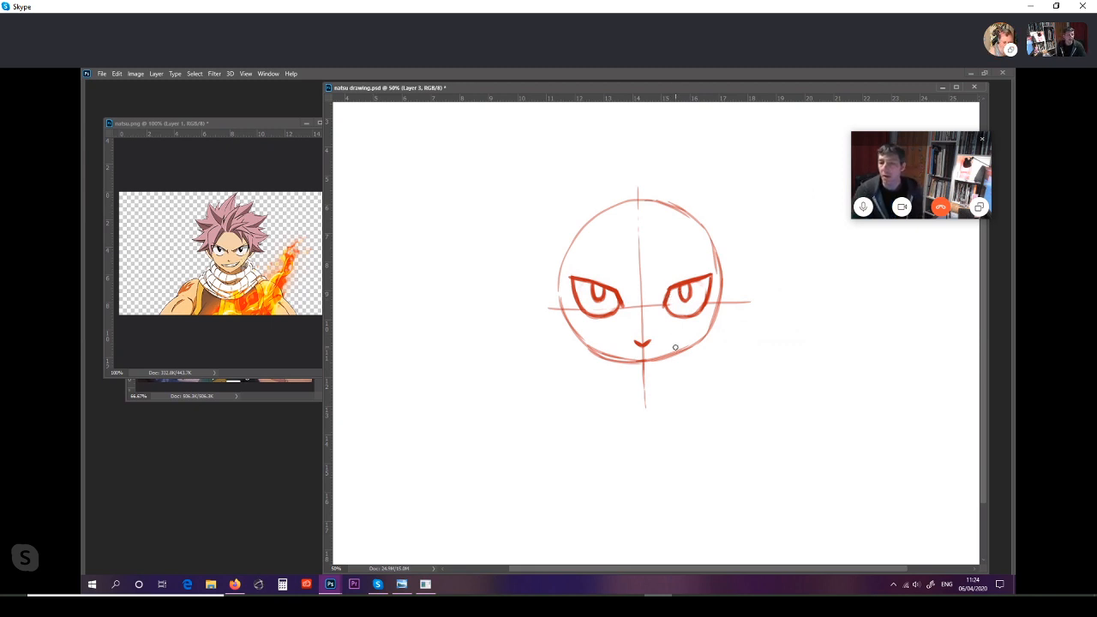
drag(675, 346, 675, 361)
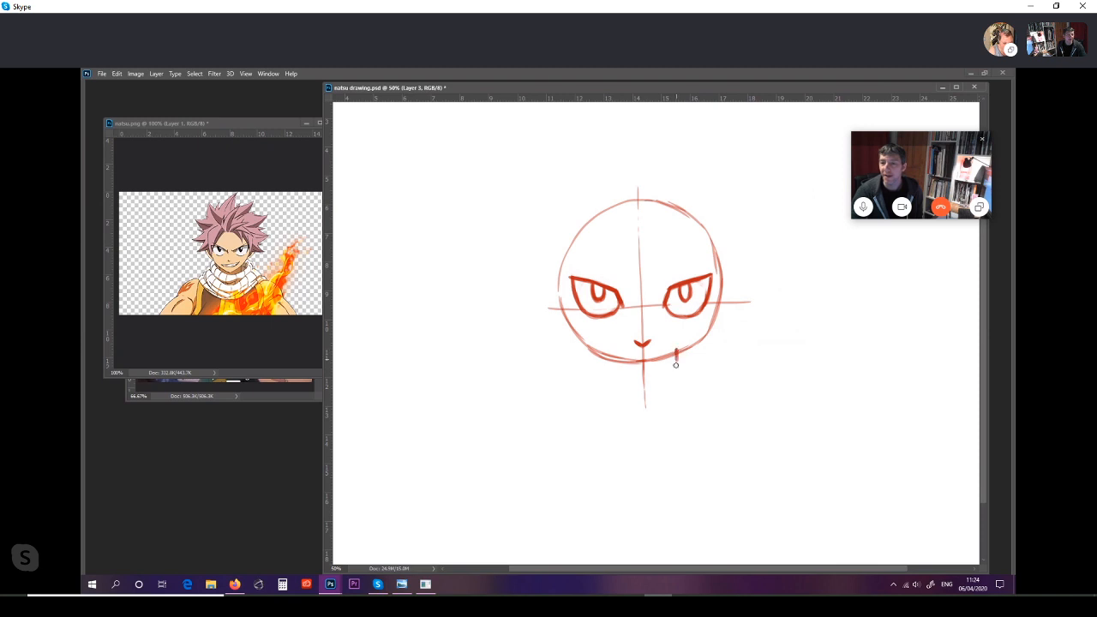
drag(603, 350, 605, 373)
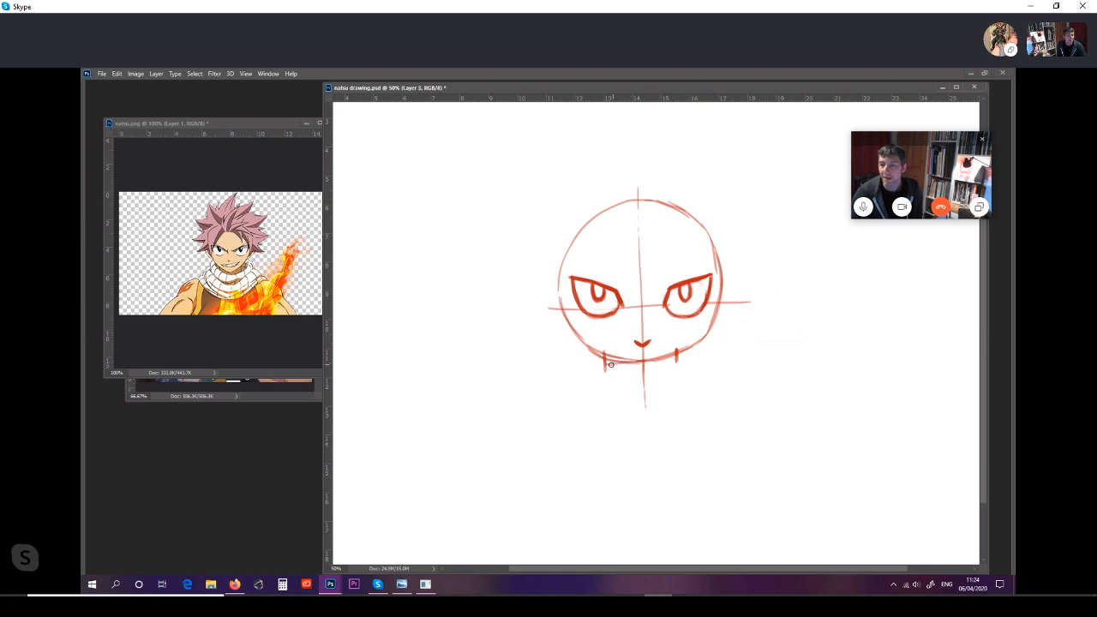
Step: Draw a wide lopsided grin below the nose, higher at its right corner, closed by a curved lower lip
drag(606, 366, 679, 351)
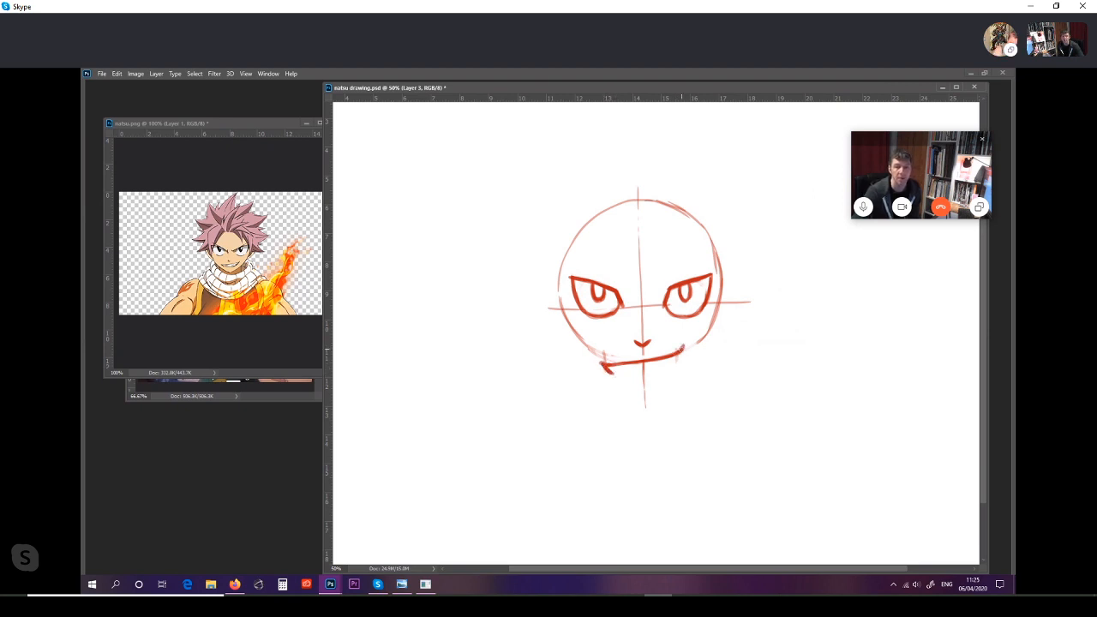
mouse_move(682, 347)
mouse_down()
mouse_move(676, 368)
mouse_move(632, 377)
mouse_move(666, 372)
mouse_up()
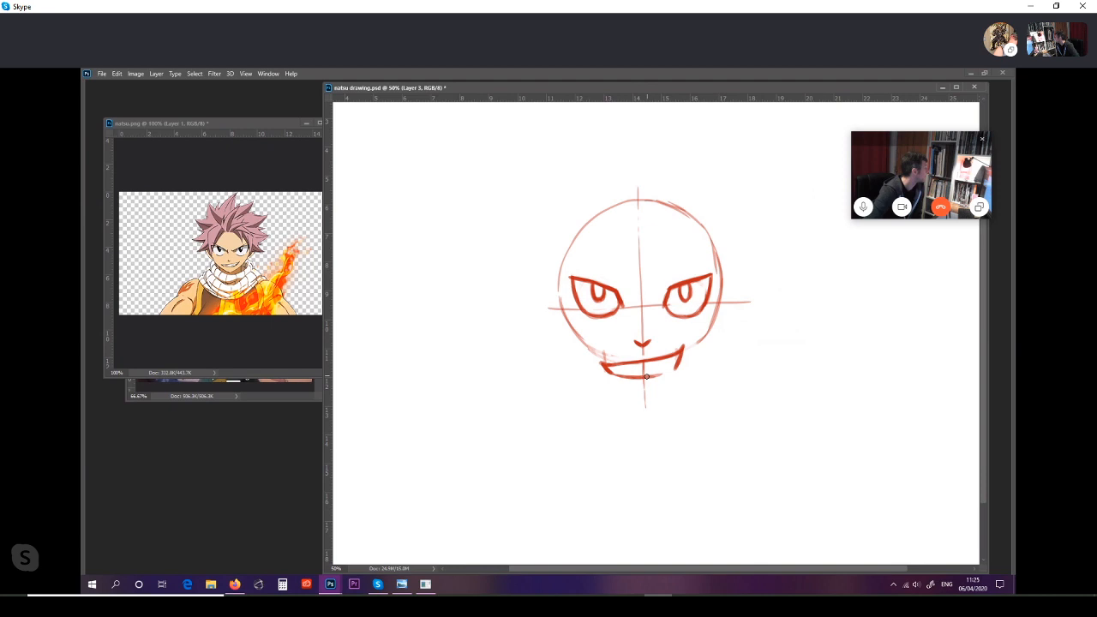
right_click(678, 366)
click(669, 372)
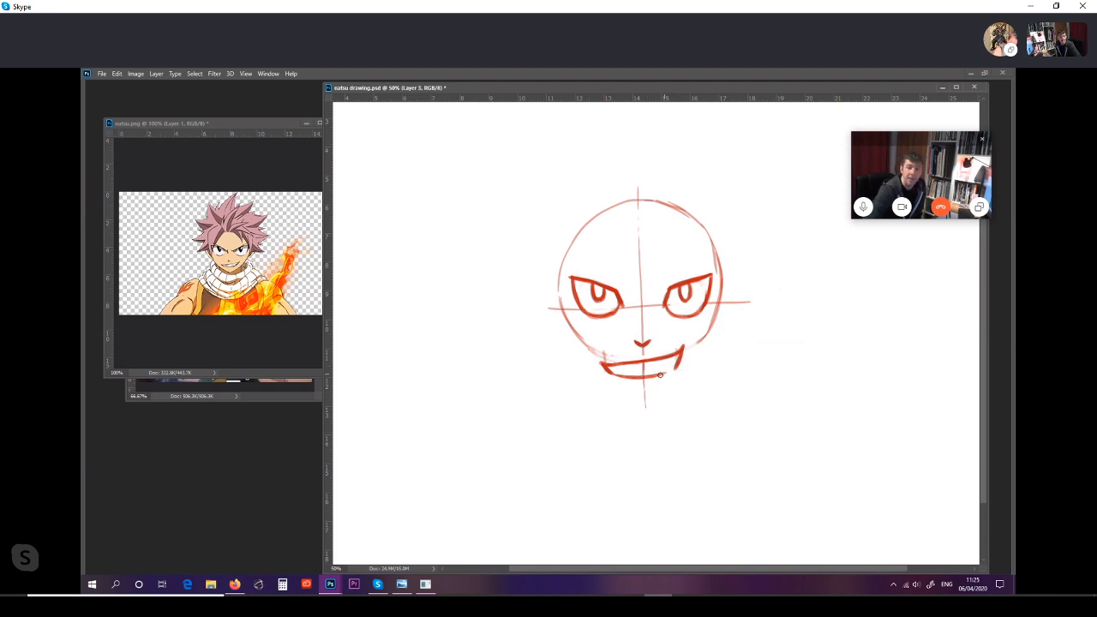
drag(660, 375, 668, 372)
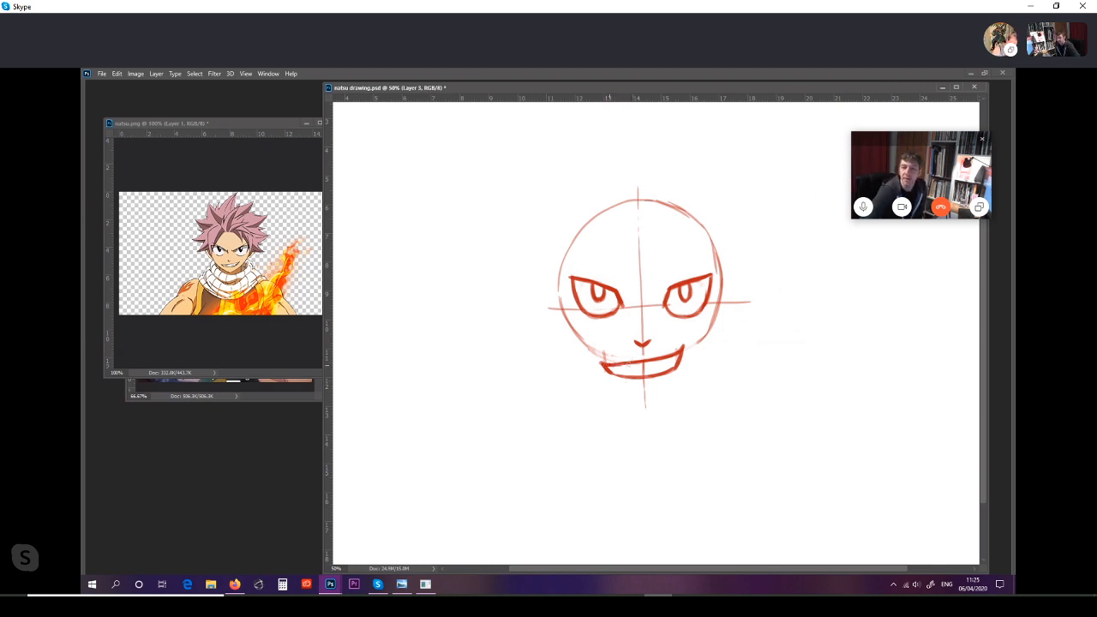
mouse_move(611, 366)
mouse_down()
mouse_move(639, 361)
mouse_move(624, 362)
mouse_up()
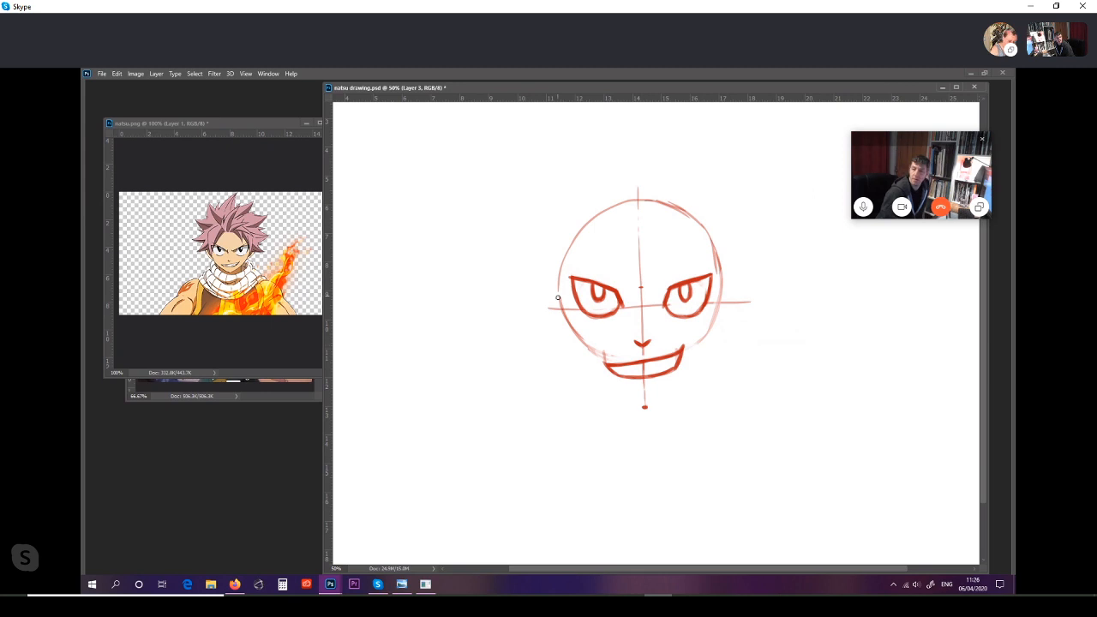
Step: Erase the lower sides of the head circle and draw a slanted cheek line outside each eye
drag(563, 308, 590, 348)
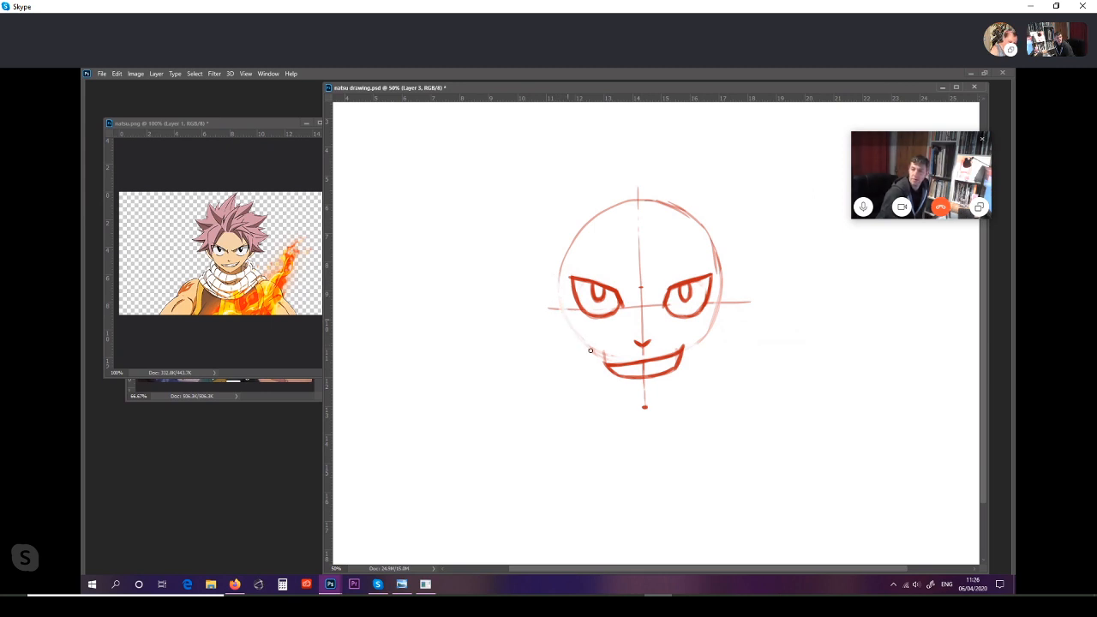
mouse_move(718, 322)
mouse_down()
mouse_move(719, 285)
mouse_move(695, 340)
mouse_up()
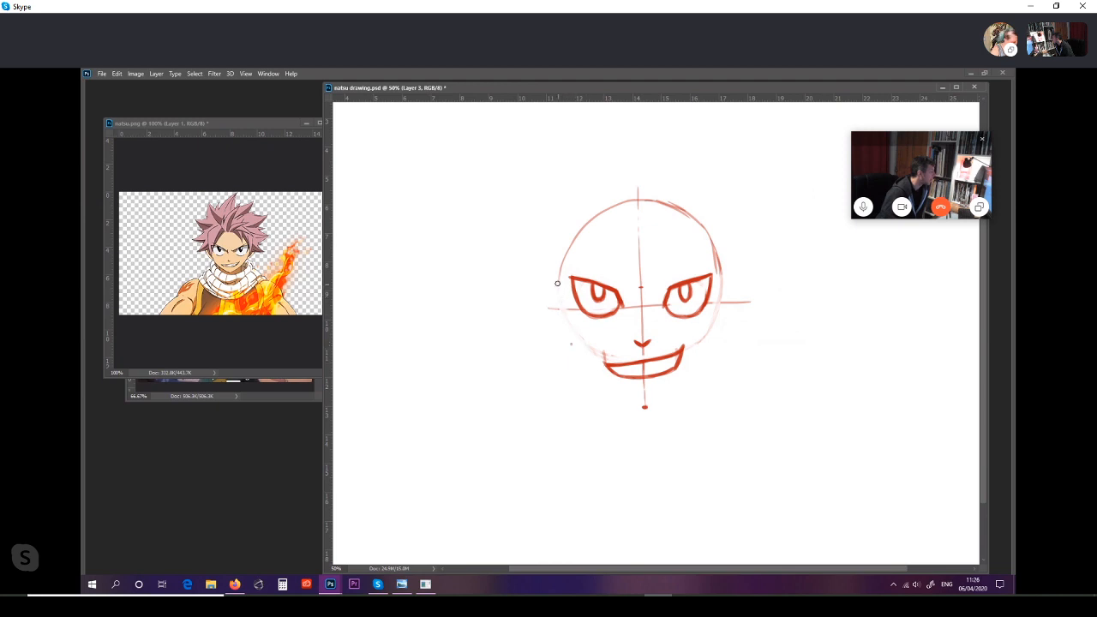
drag(556, 274, 571, 344)
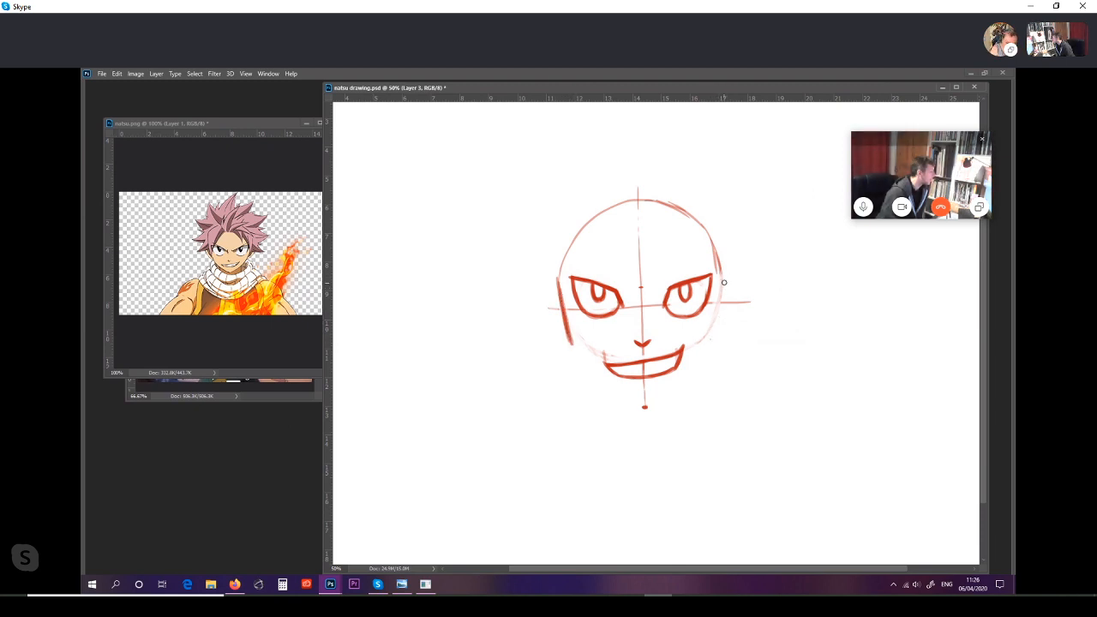
drag(723, 286, 716, 328)
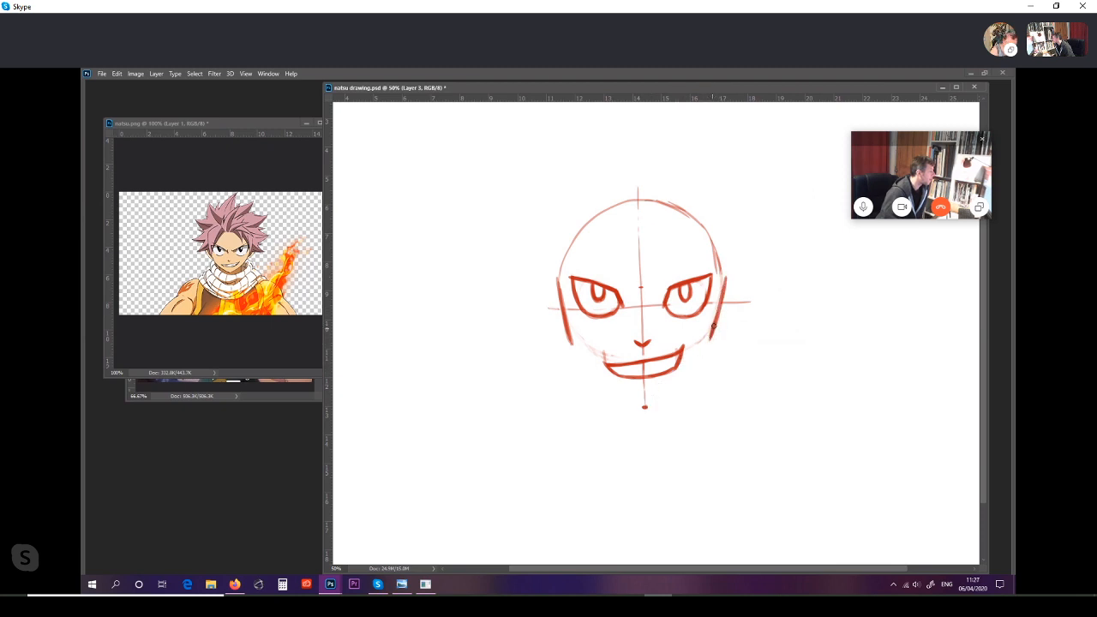
Step: Draw the jaw from both cheek lines down to a pointed chin on the centre line, and clean up its edges
mouse_move(710, 336)
mouse_down()
mouse_move(646, 406)
mouse_move(707, 351)
mouse_move(677, 382)
mouse_up()
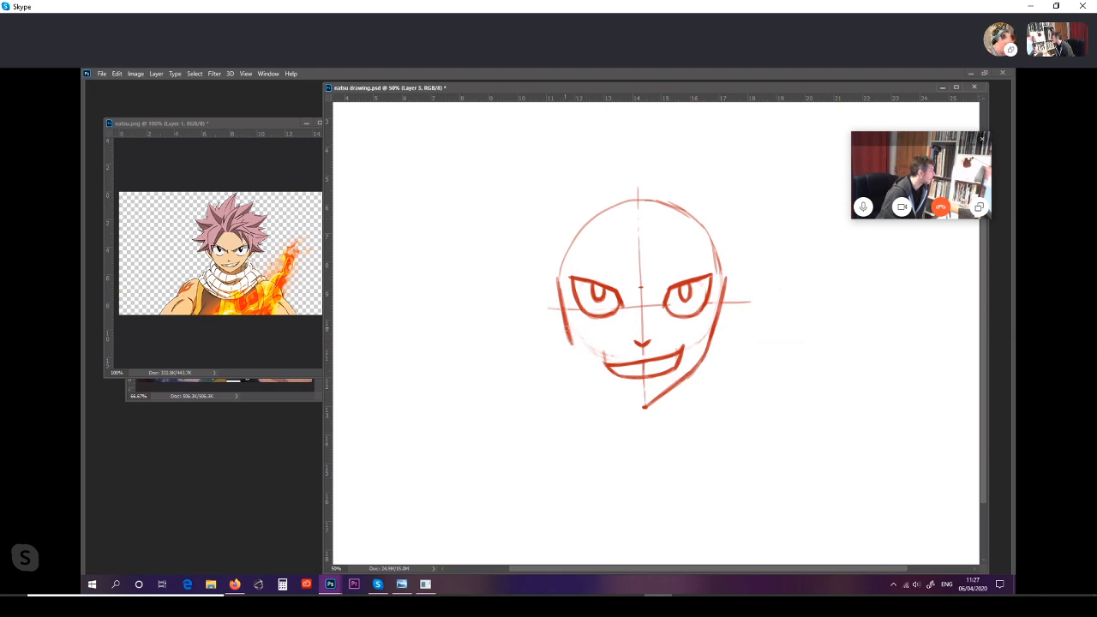
mouse_move(570, 337)
mouse_down()
mouse_move(580, 362)
mouse_move(620, 392)
mouse_up()
drag(581, 360, 648, 402)
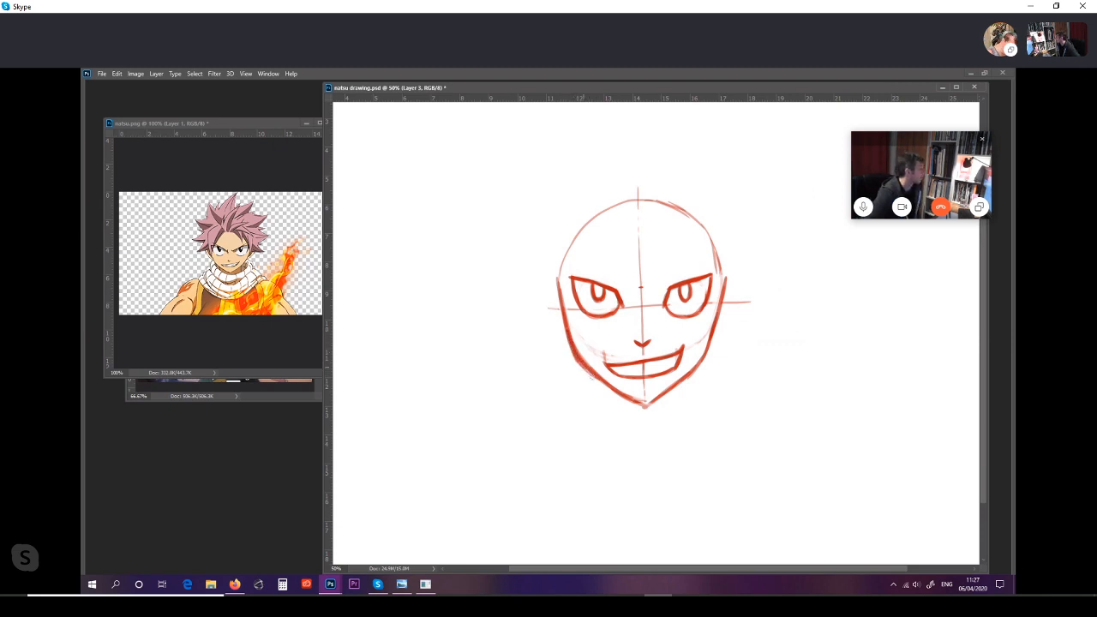
mouse_move(579, 362)
mouse_down()
mouse_move(644, 405)
mouse_move(700, 360)
mouse_up()
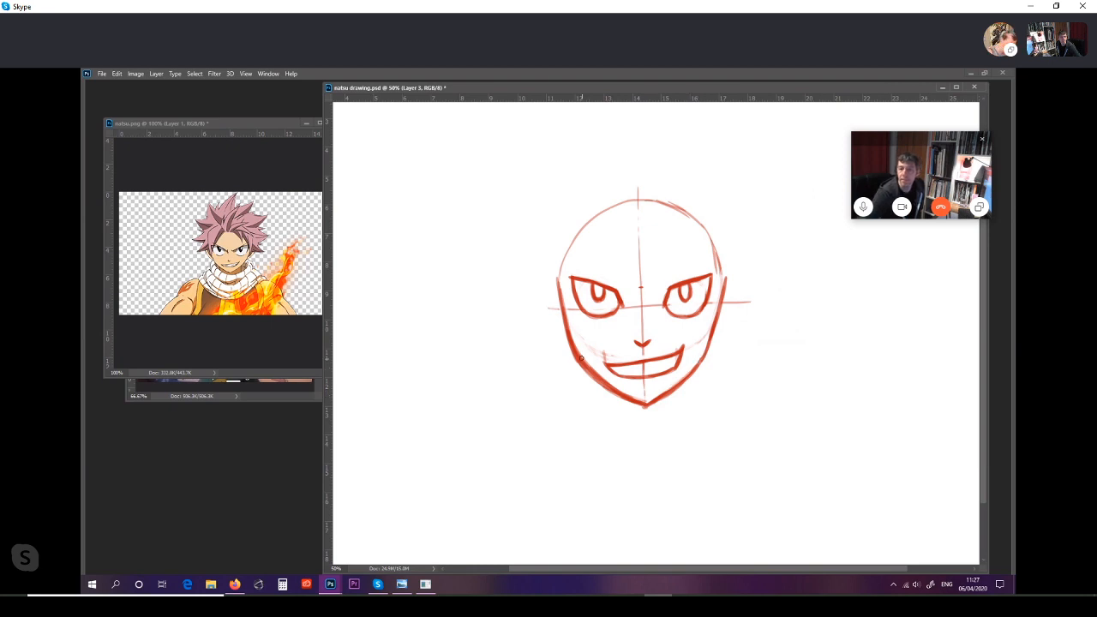
mouse_move(577, 345)
mouse_down()
mouse_move(632, 395)
mouse_move(614, 385)
mouse_up()
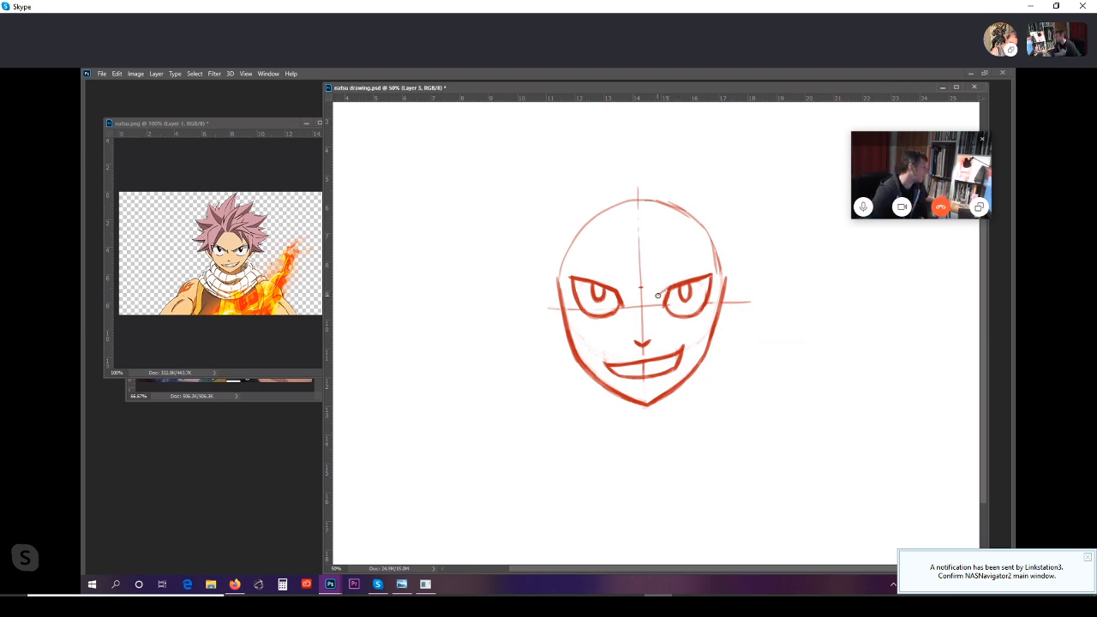
Step: Draw angry slanted eyebrows above both eyes, rising outward and hooked at their inner ends
drag(660, 292, 716, 255)
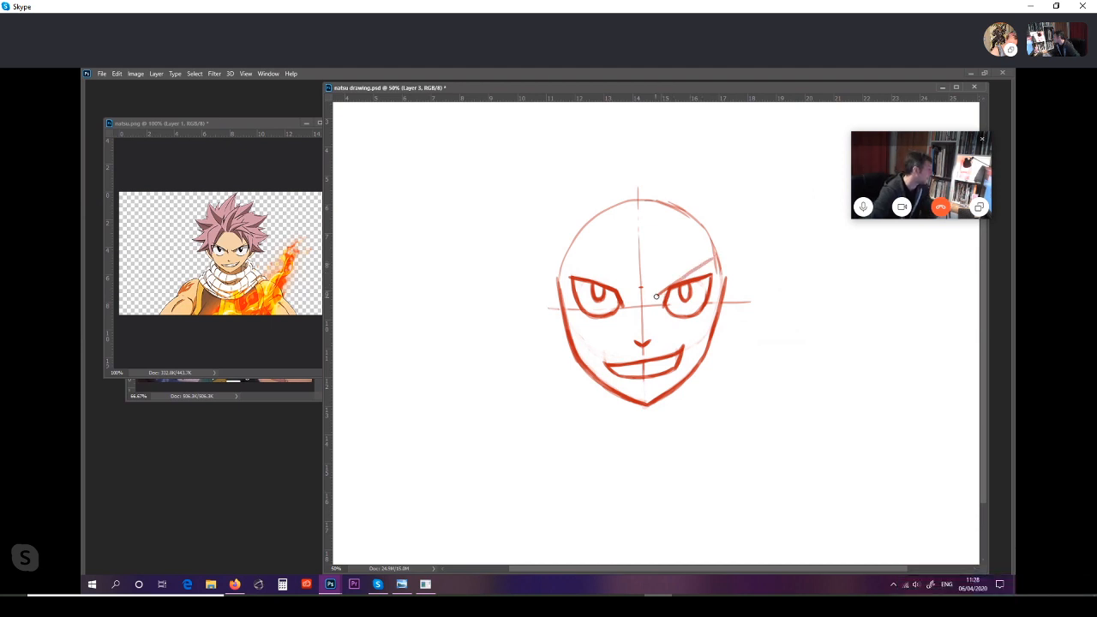
drag(660, 292, 717, 254)
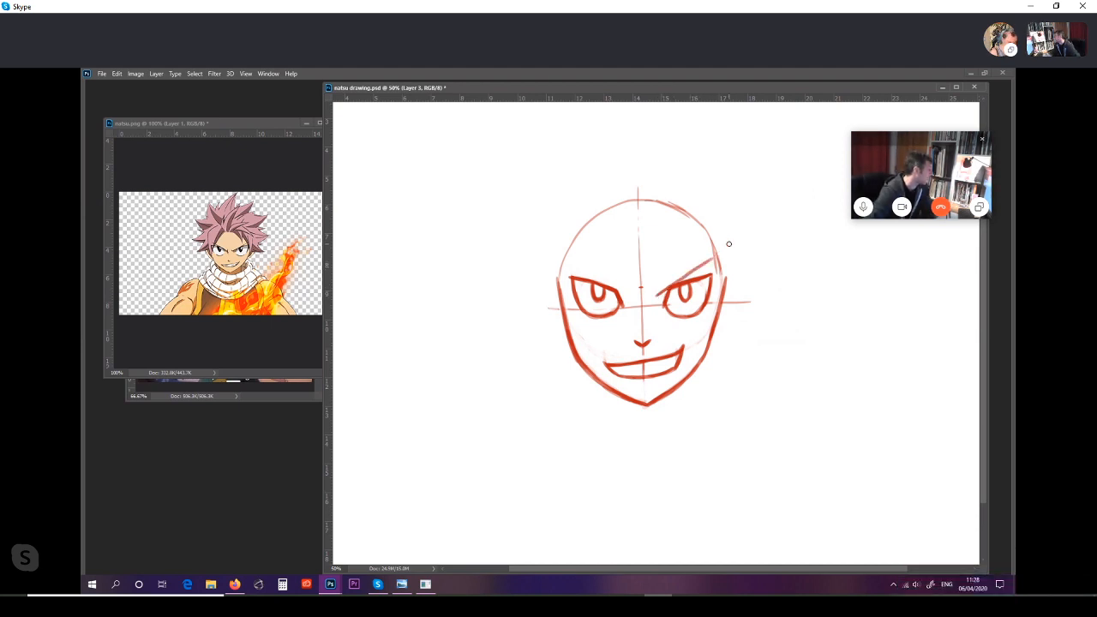
drag(654, 291, 657, 294)
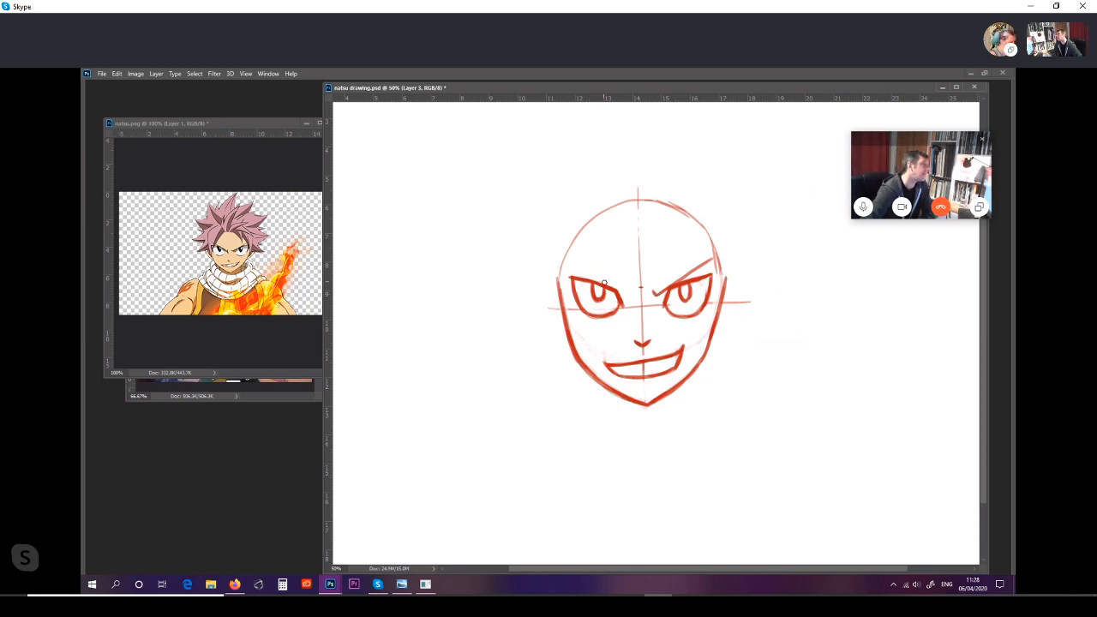
drag(577, 272, 623, 297)
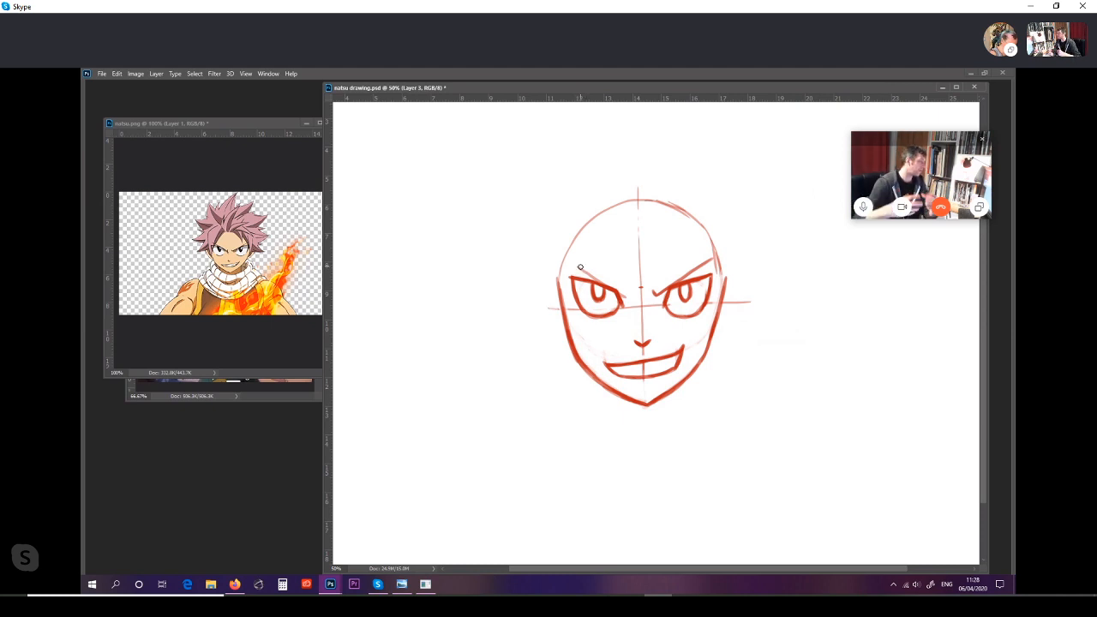
drag(576, 266, 624, 294)
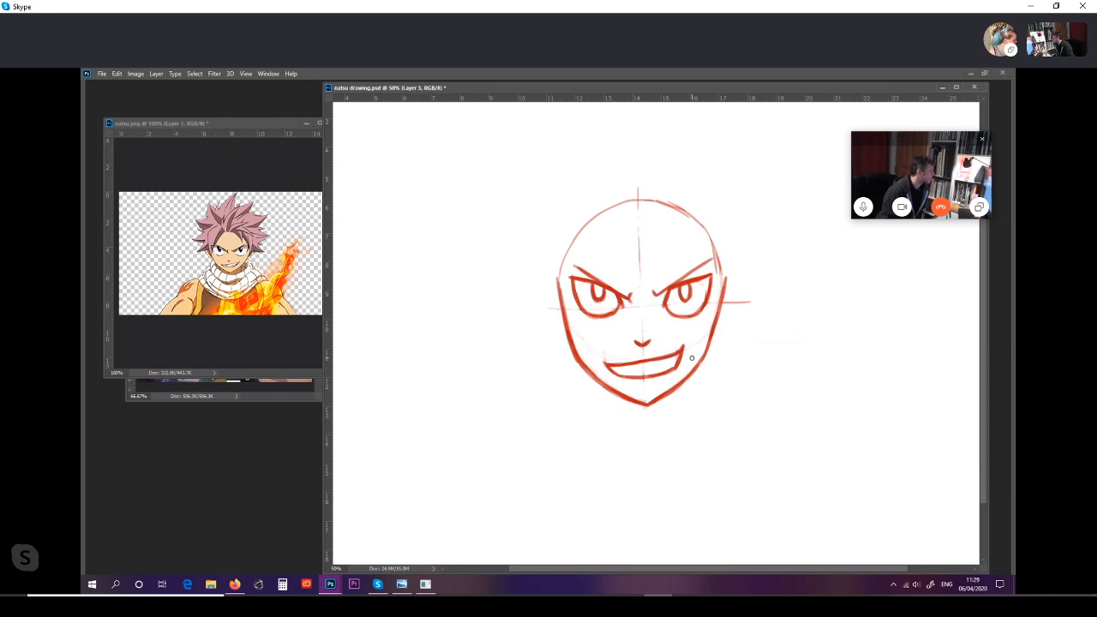
Step: Reduce the brush size to 12 px and draw zigzag teeth lines inside both ends of the mouth
key(ctrl+plus)
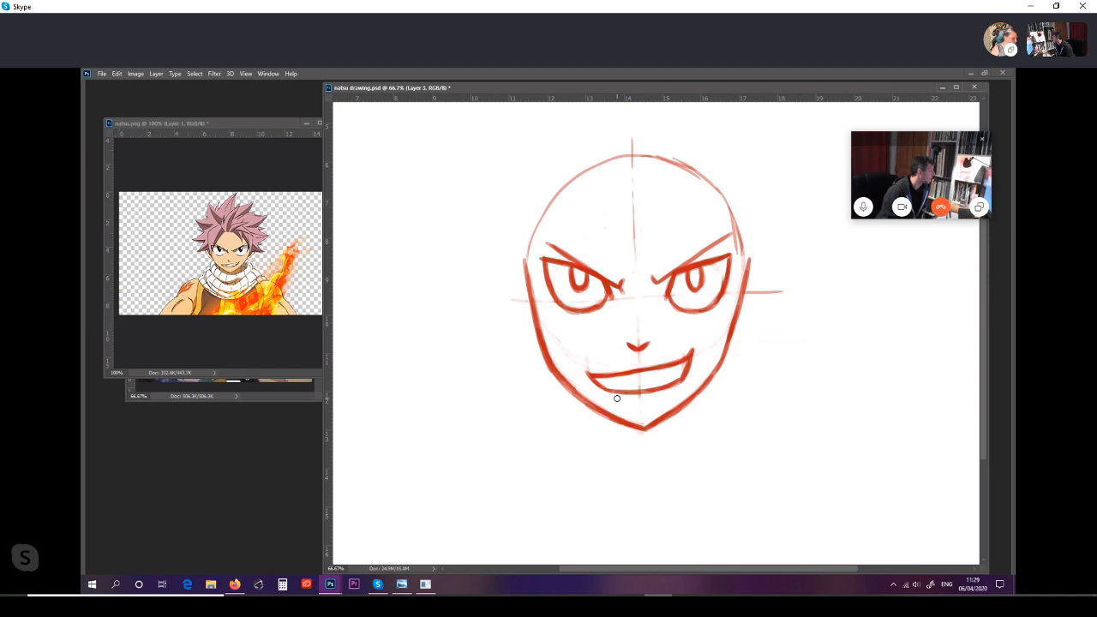
key(Tab)
click(153, 91)
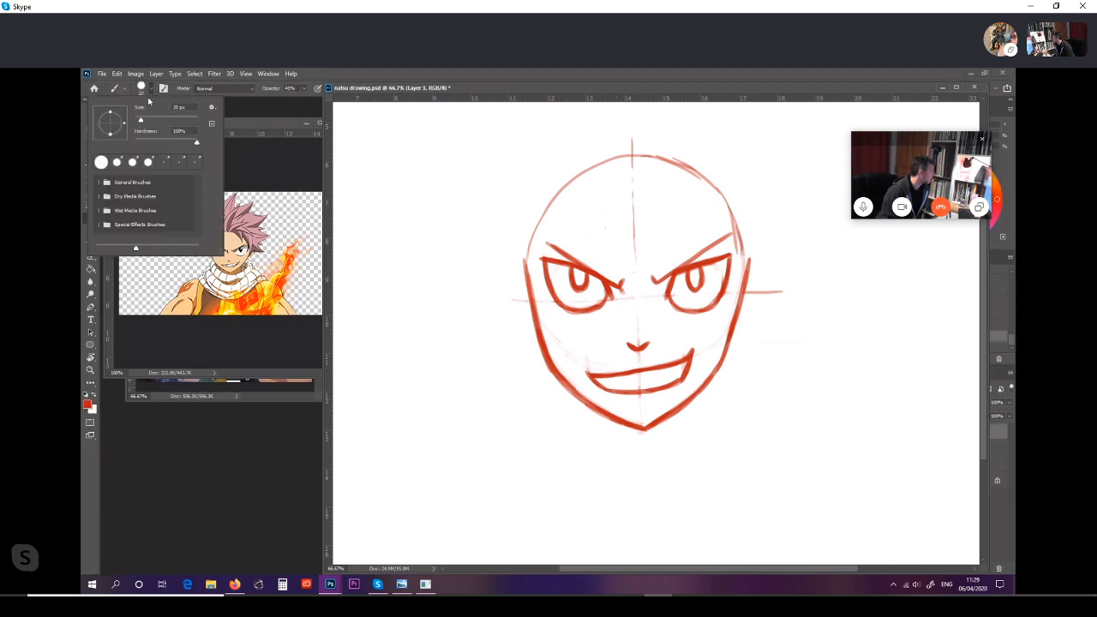
drag(137, 118, 139, 120)
key(Tab)
key(Tab)
key(Return)
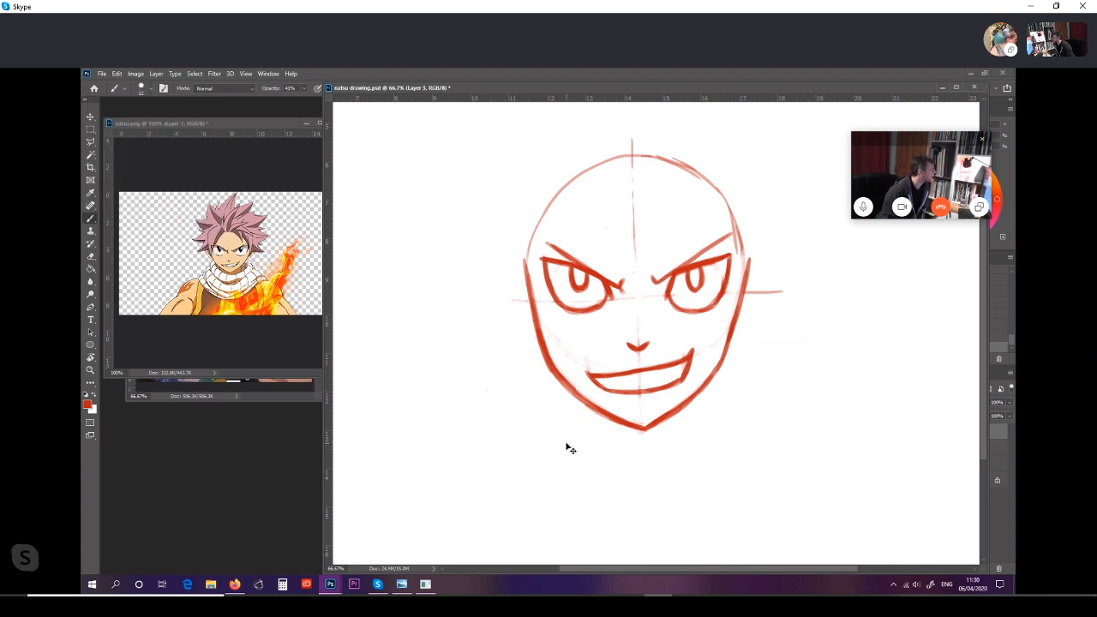
key(Tab)
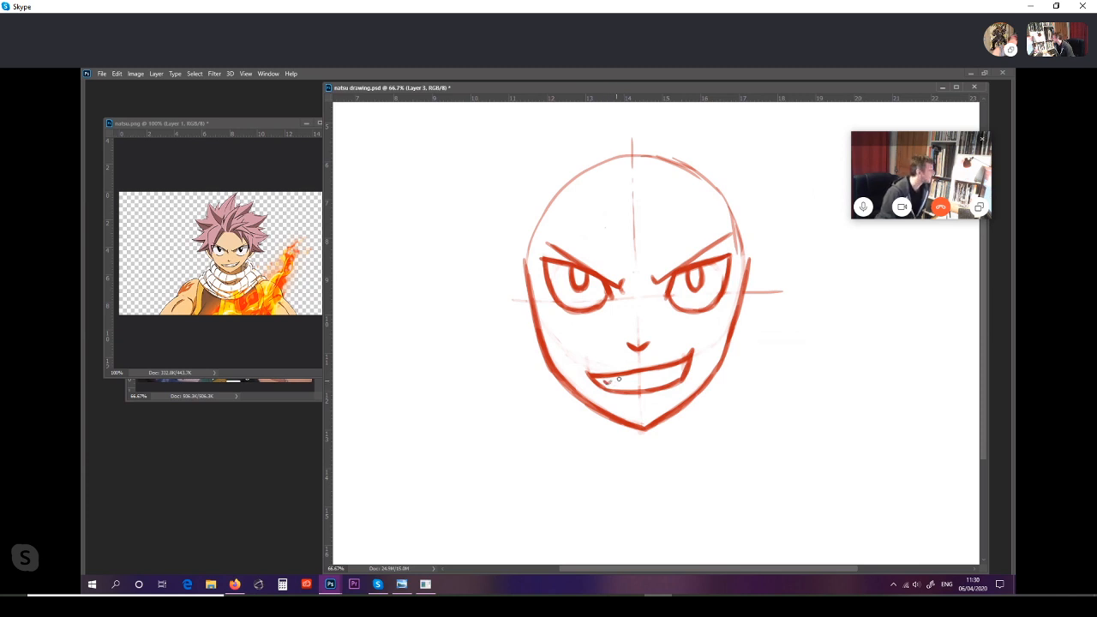
drag(610, 383, 617, 383)
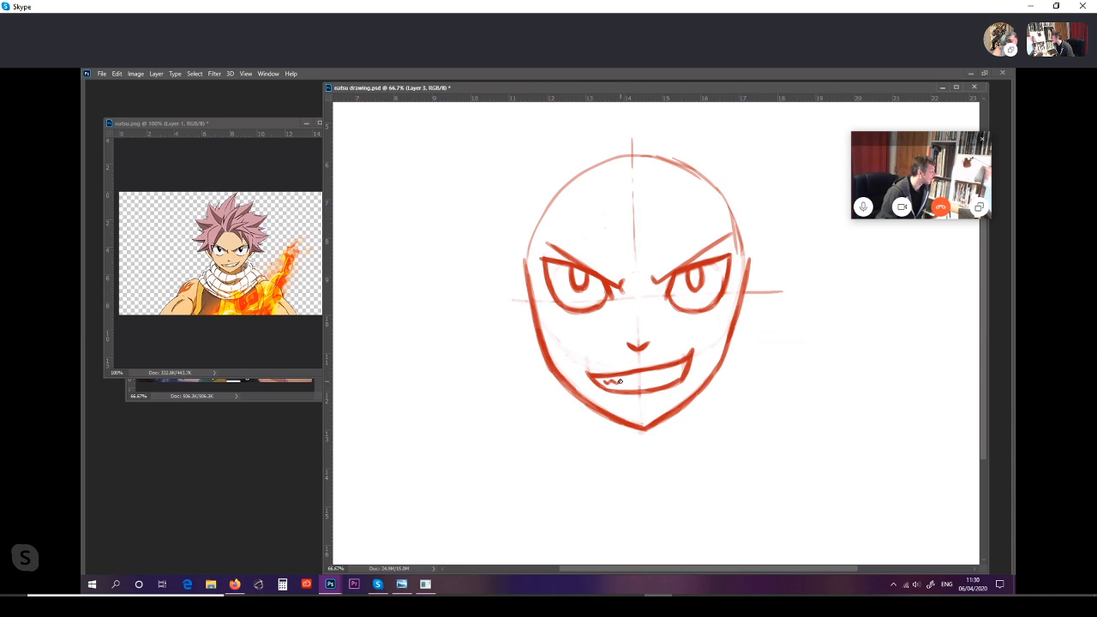
drag(622, 382, 634, 380)
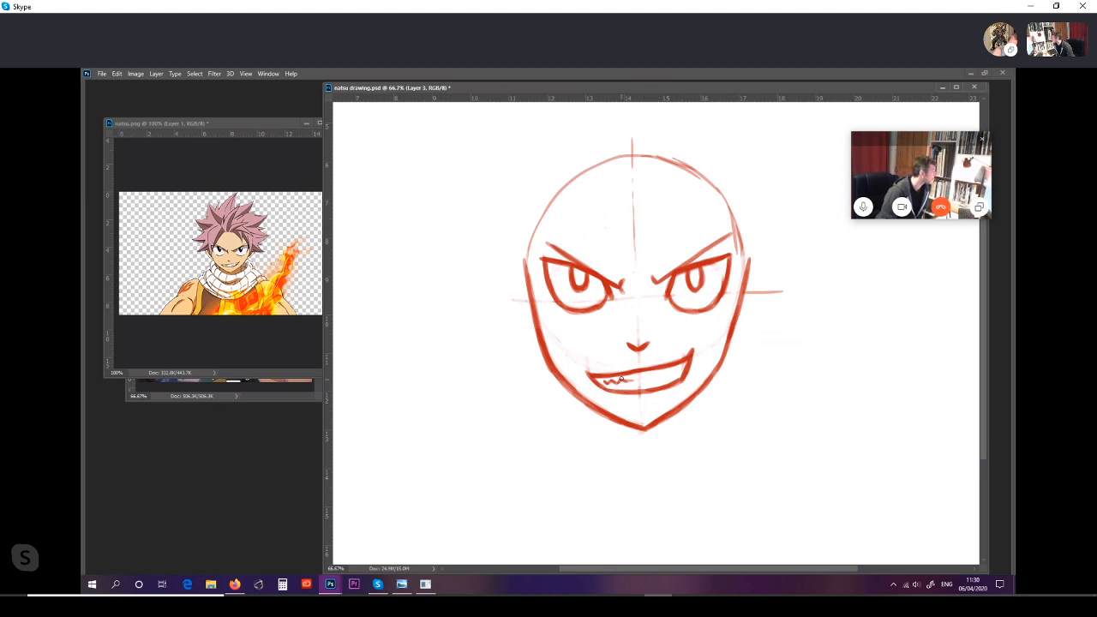
drag(621, 379, 628, 379)
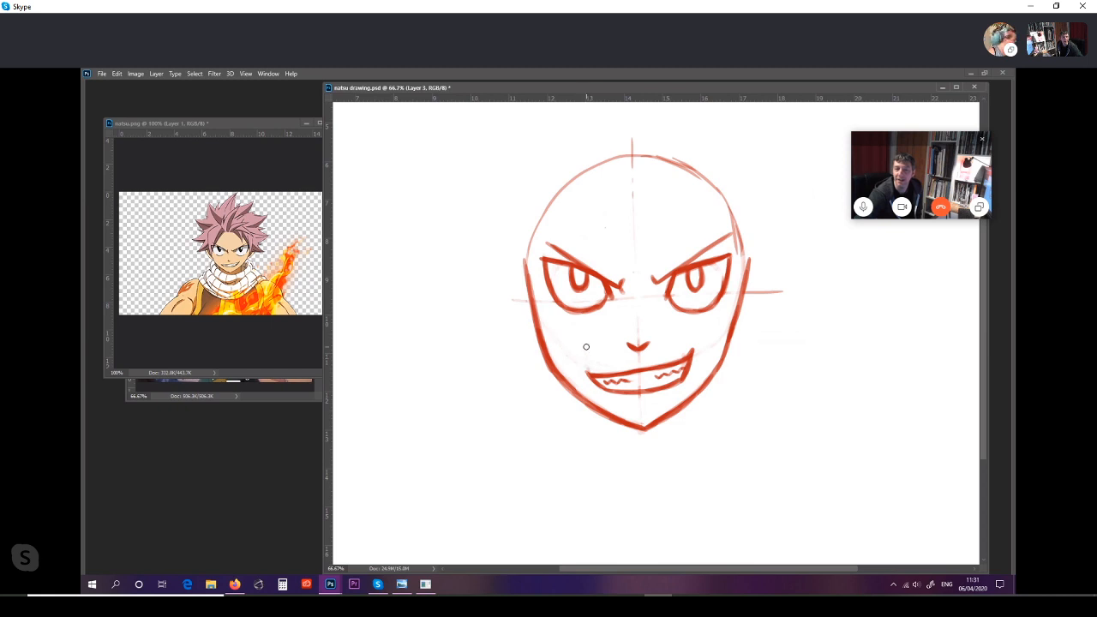
Step: Sketch the curved outline of the right ear from eye level down to the side of the jaw
key(ctrl+minus)
key(ctrl+minus)
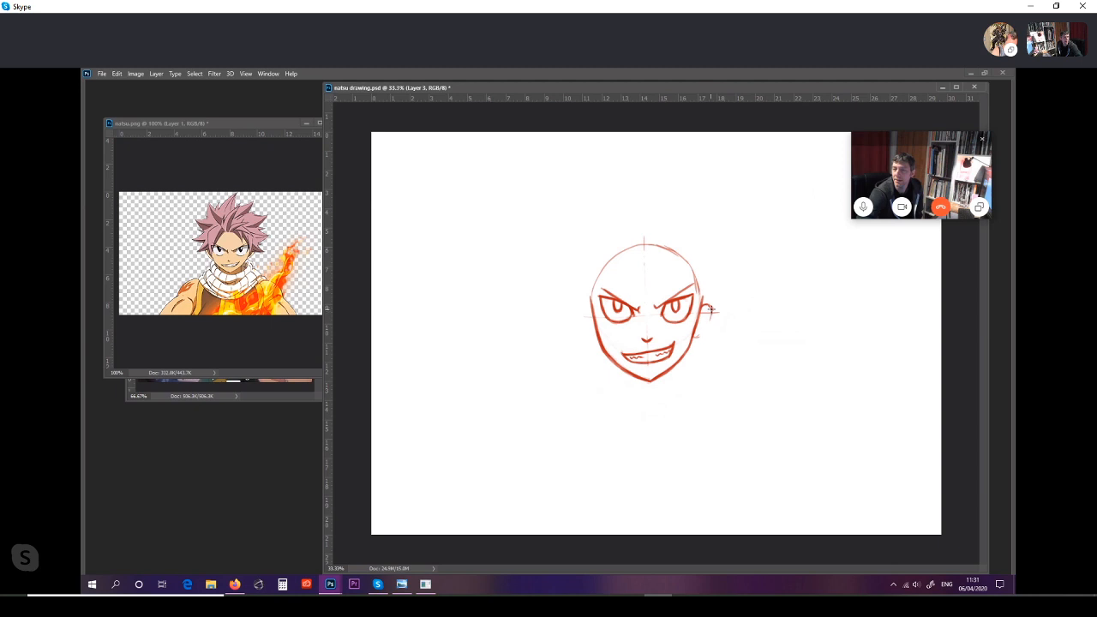
drag(710, 310, 703, 329)
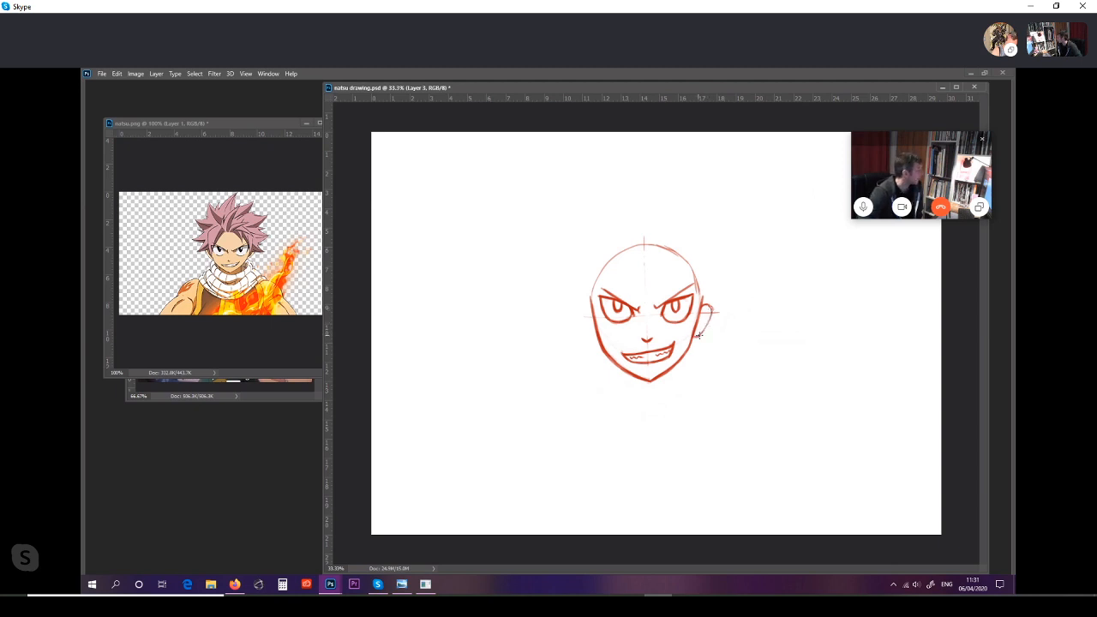
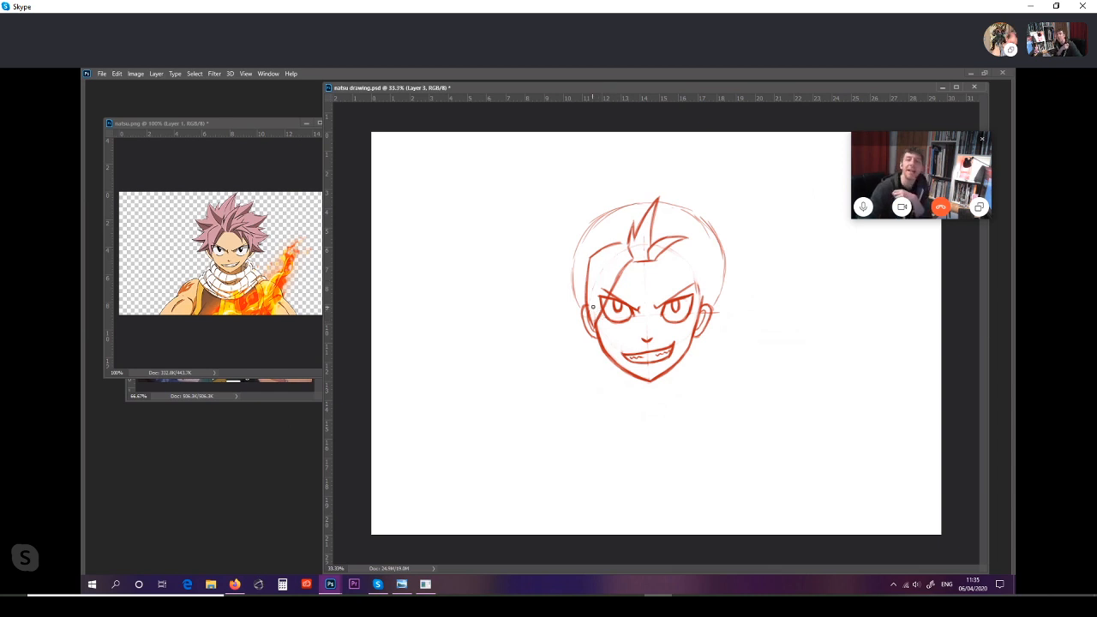
Step: Draw the fringe strands over the right side of the forehead, sweeping outward and ending in points above the right eye and temple
mouse_move(592, 329)
mouse_down()
mouse_move(601, 308)
mouse_move(594, 329)
mouse_up()
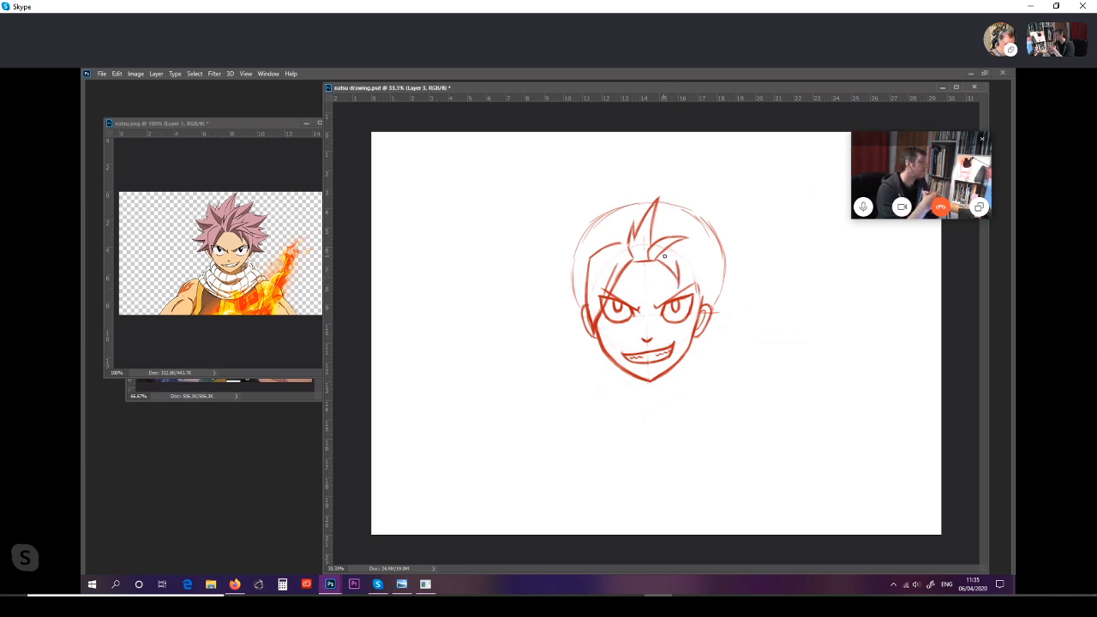
drag(664, 255, 683, 259)
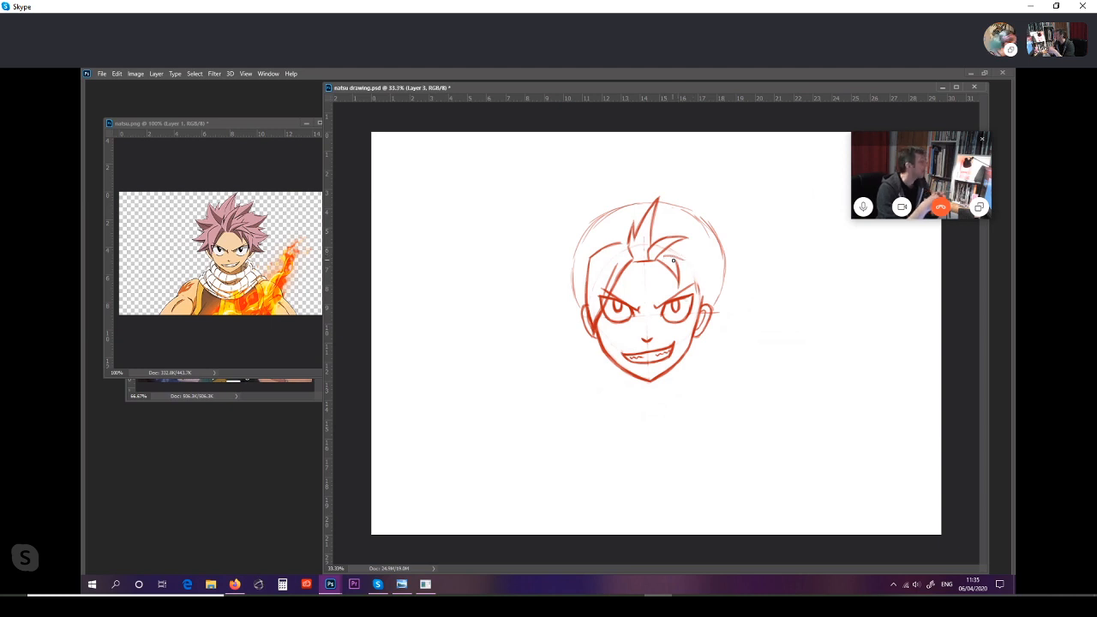
drag(661, 255, 704, 268)
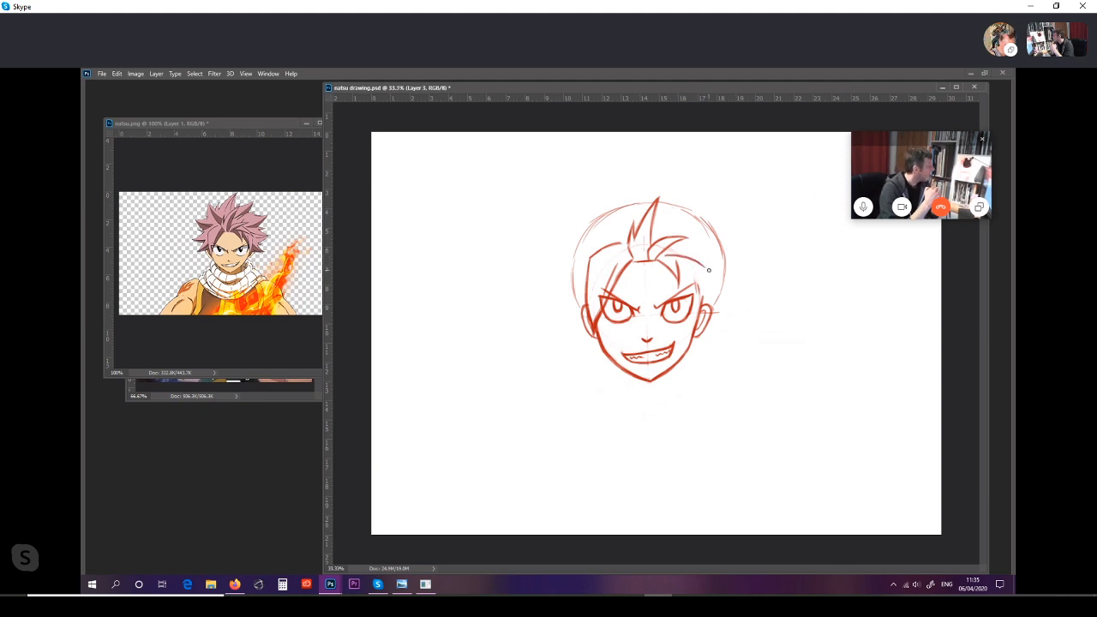
mouse_move(699, 263)
mouse_down()
mouse_move(709, 273)
mouse_move(691, 248)
mouse_move(711, 276)
mouse_up()
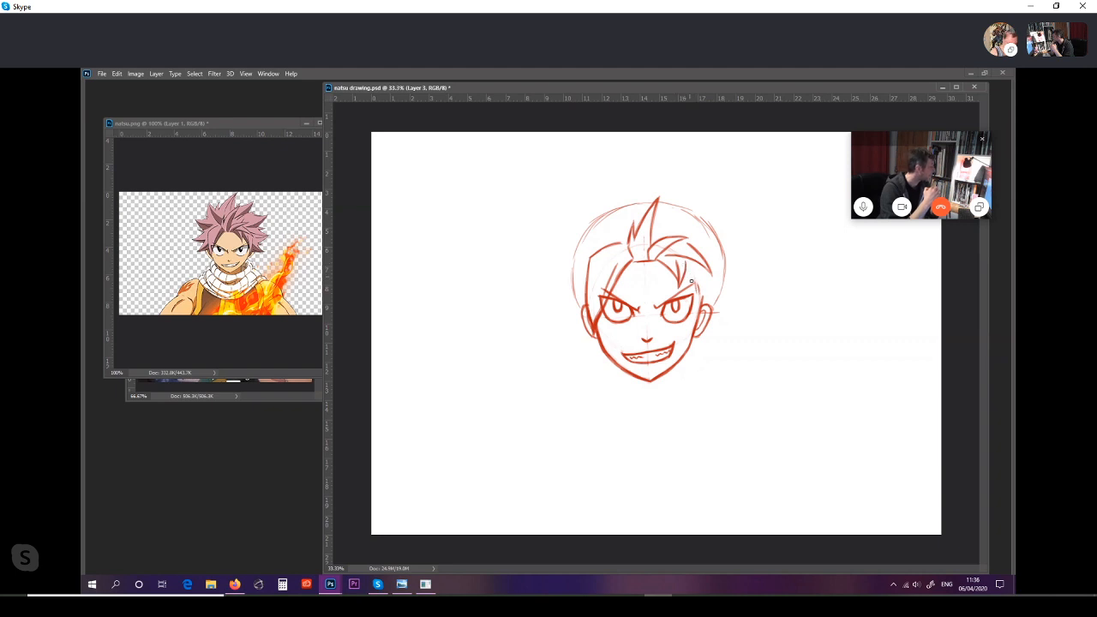
drag(686, 265, 694, 289)
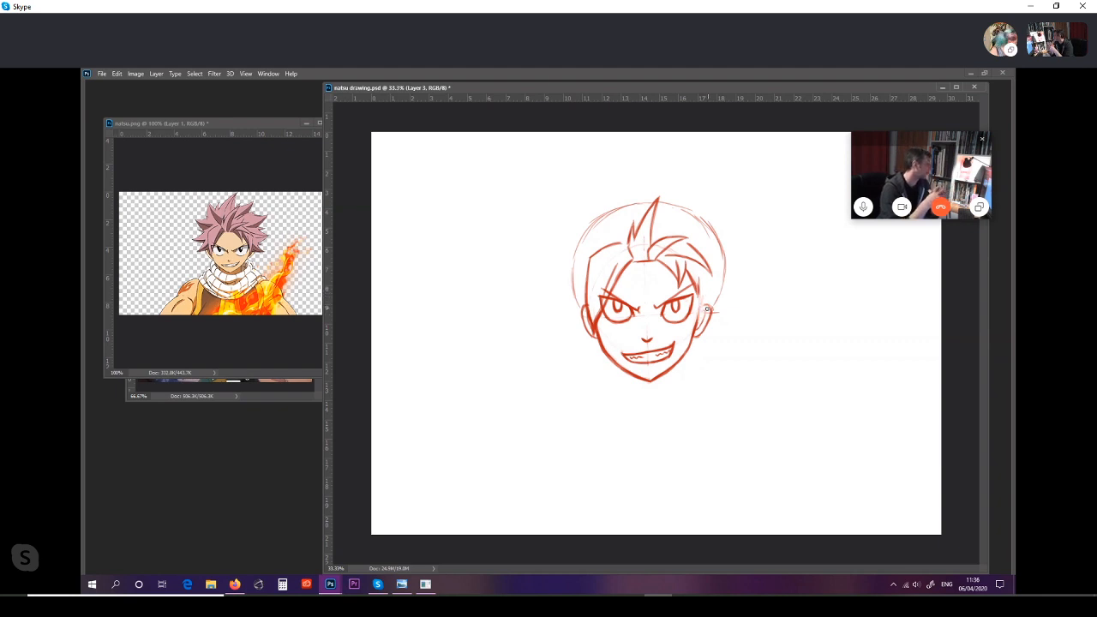
key(v)
click(743, 295)
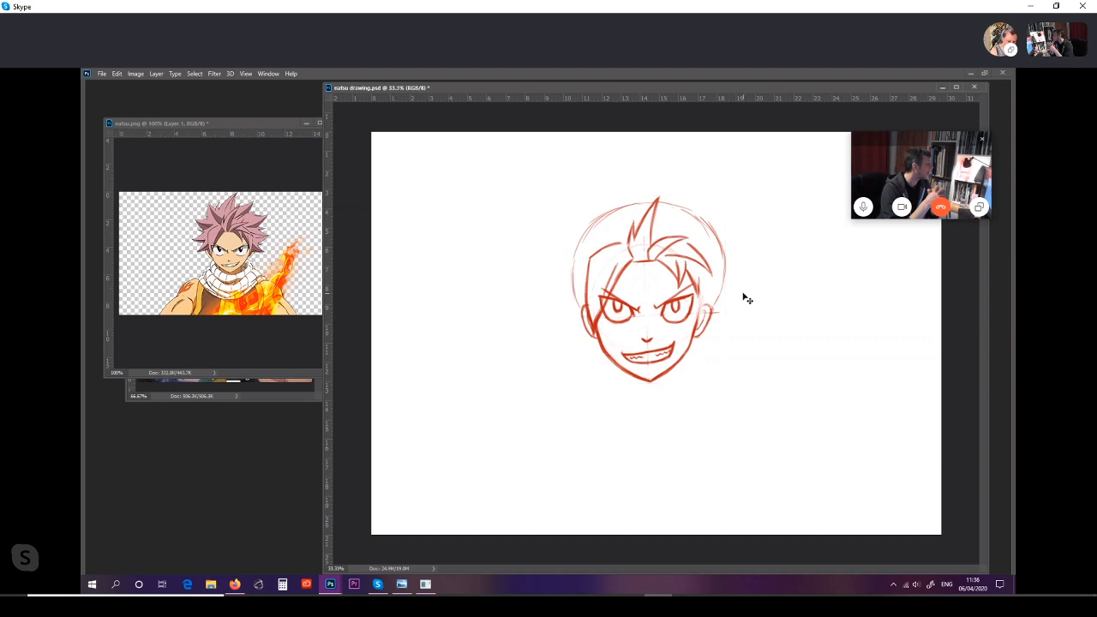
key(b)
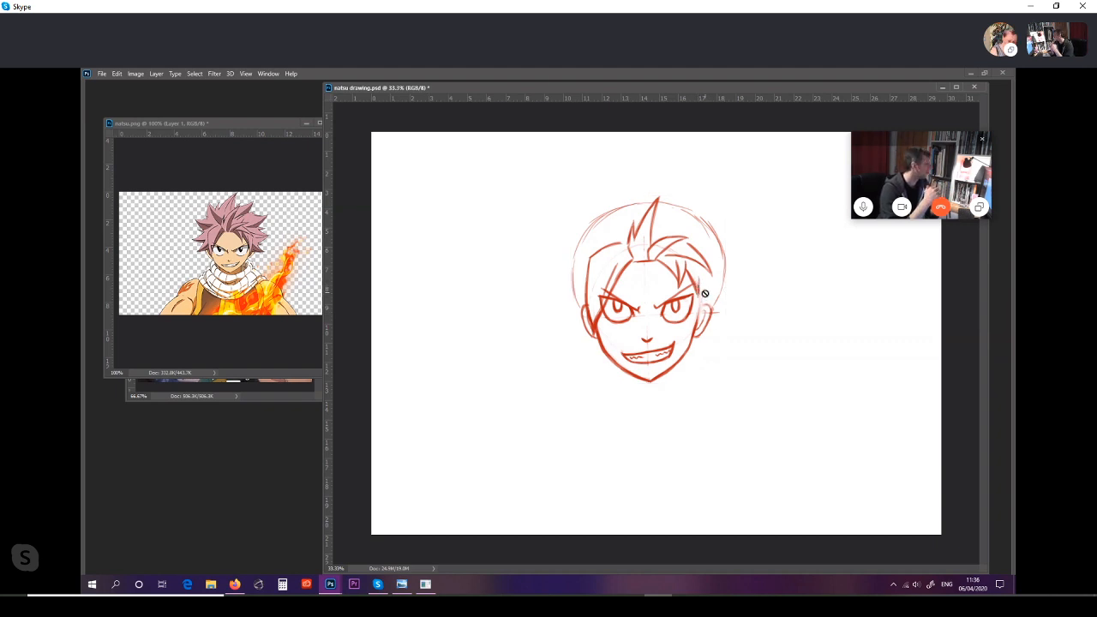
click(732, 299)
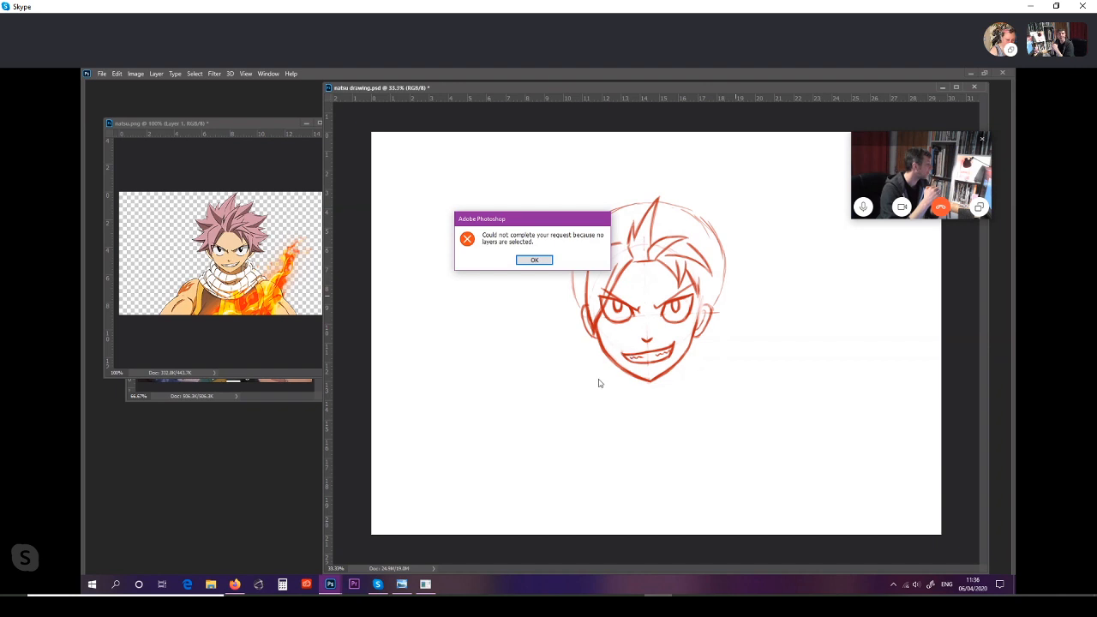
click(548, 259)
Step: Make Layer 3 the active layer again and position the drawing window beside the reference image
key(Tab)
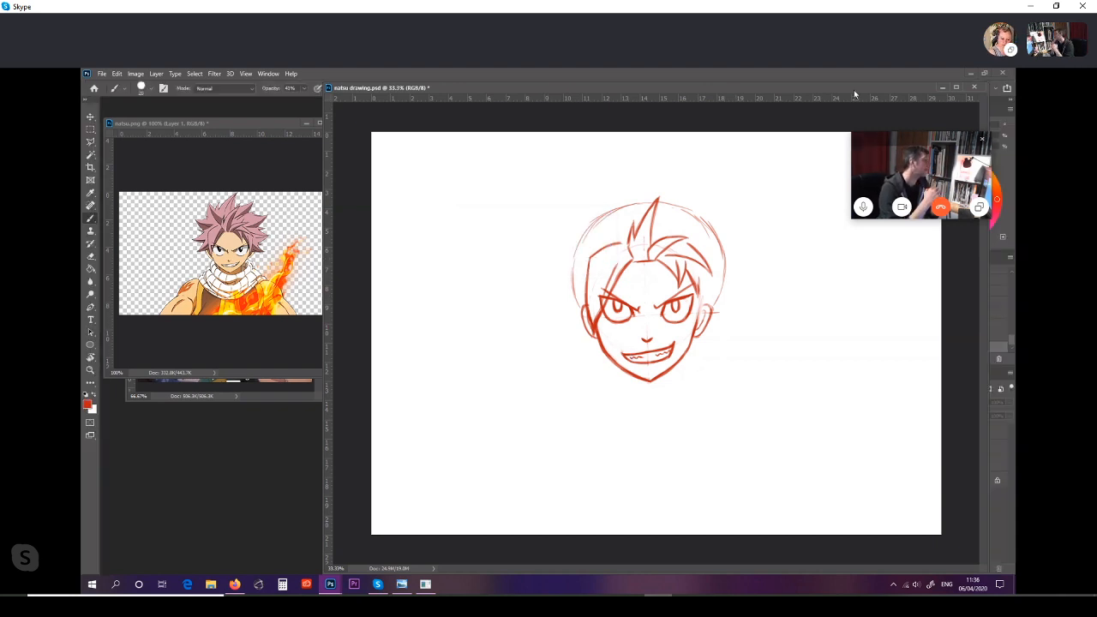
drag(830, 92, 720, 115)
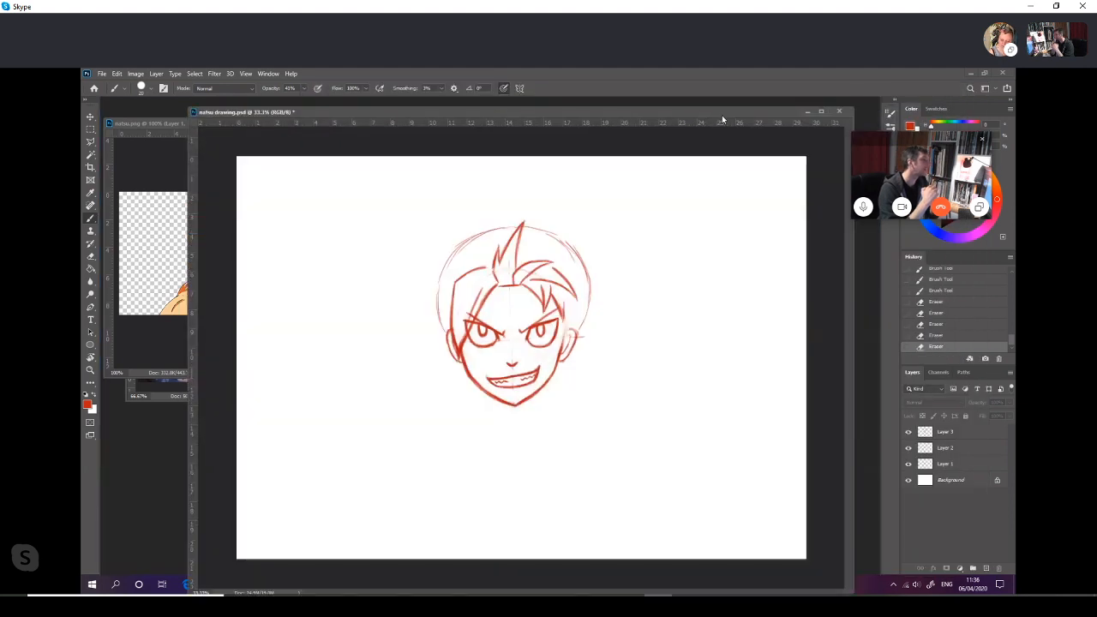
click(968, 436)
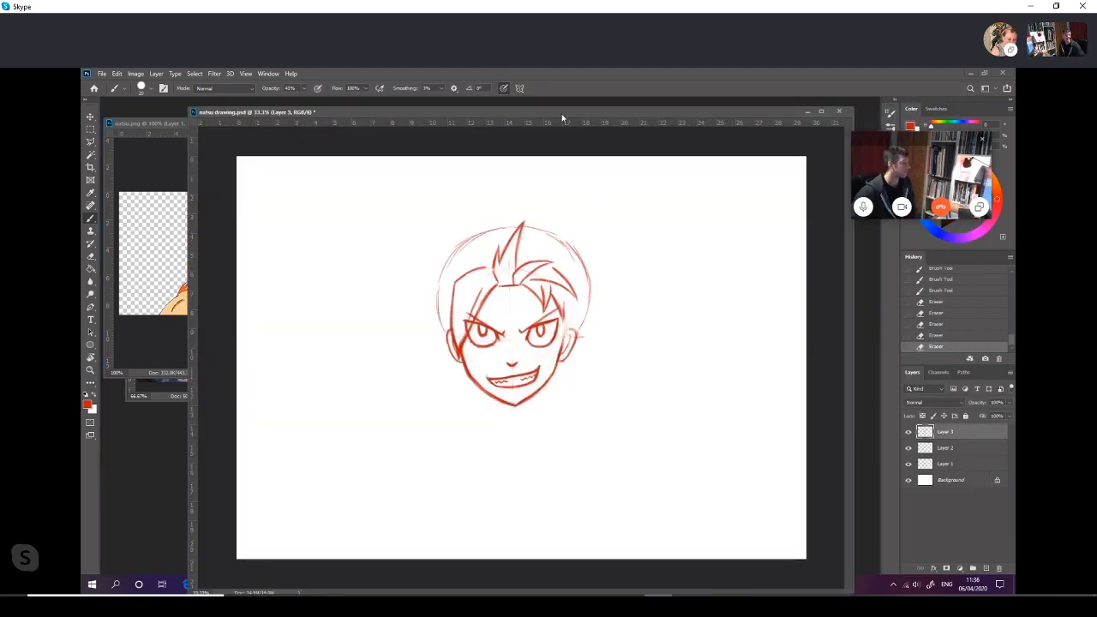
drag(560, 117, 635, 110)
key(Tab)
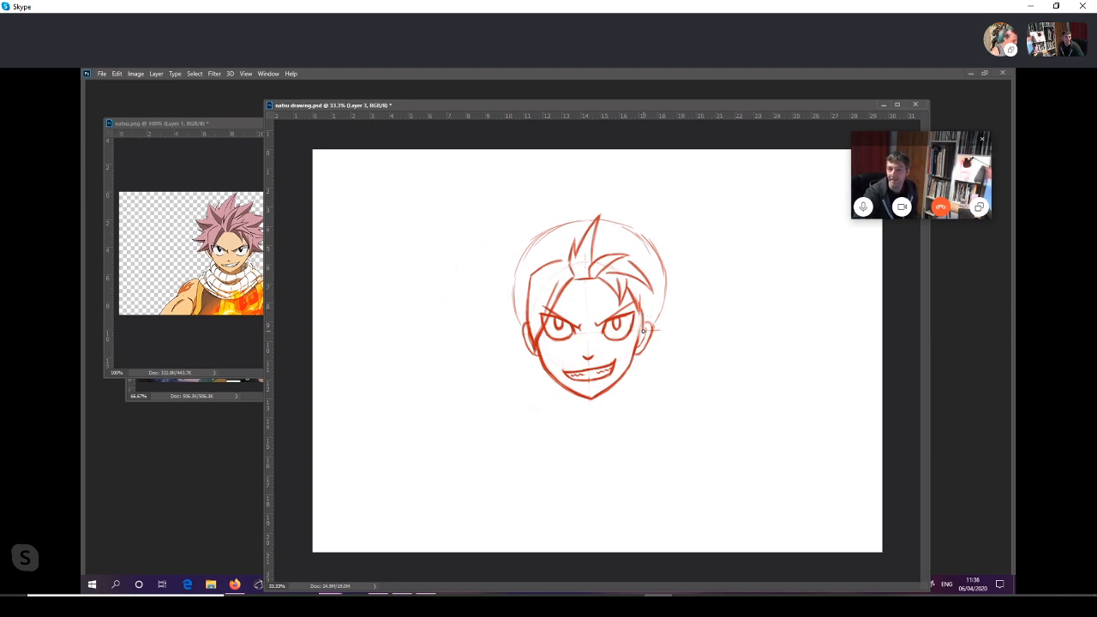
drag(755, 105, 793, 100)
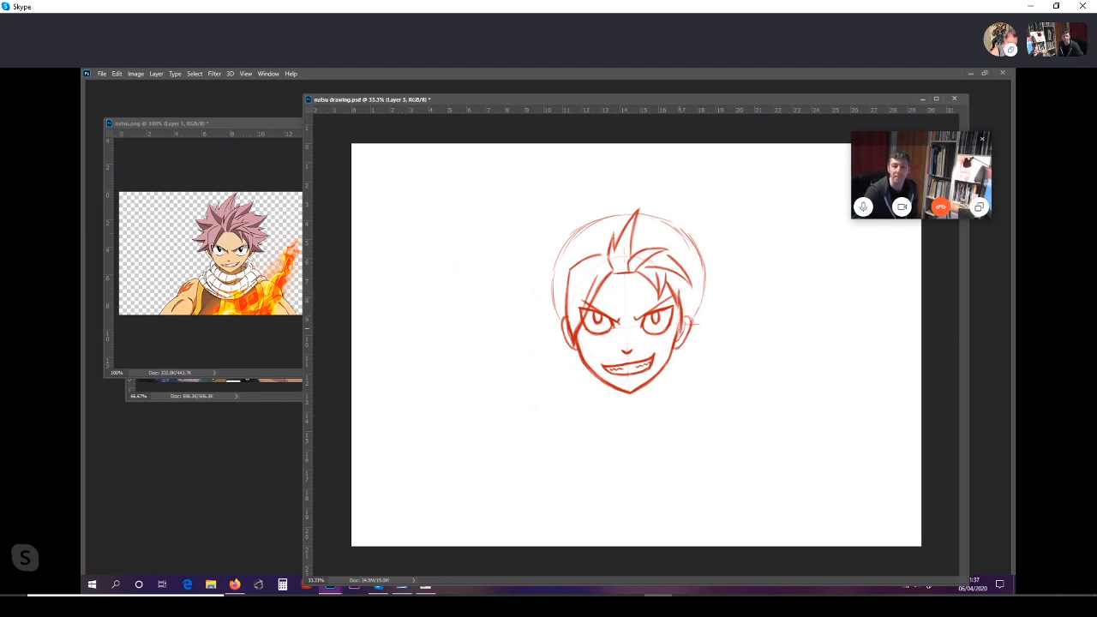
Step: Draw a sideburn strand over the right ear and a pointed hair tuft flaring outward behind it
mouse_move(690, 293)
mouse_down()
mouse_move(683, 337)
mouse_move(676, 315)
mouse_move(687, 323)
mouse_up()
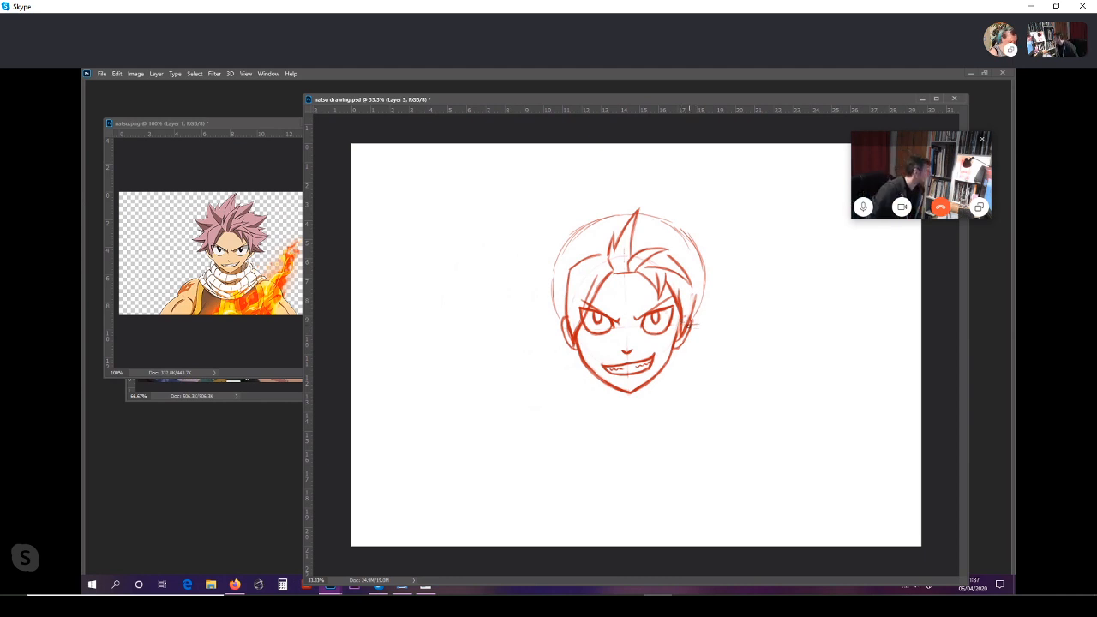
drag(691, 330, 722, 331)
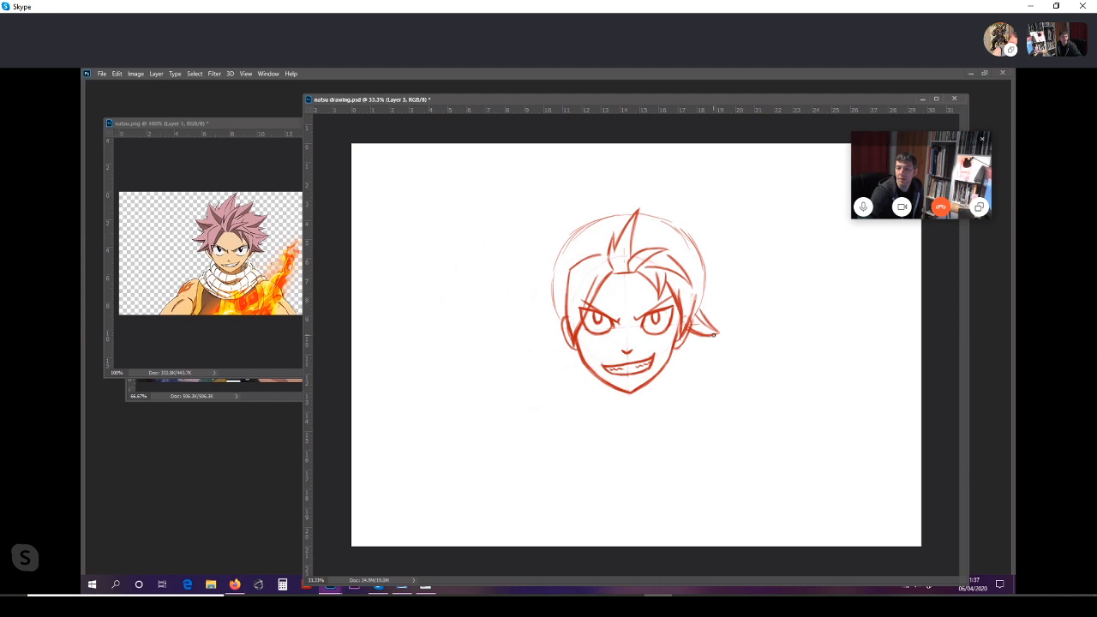
drag(709, 335, 722, 331)
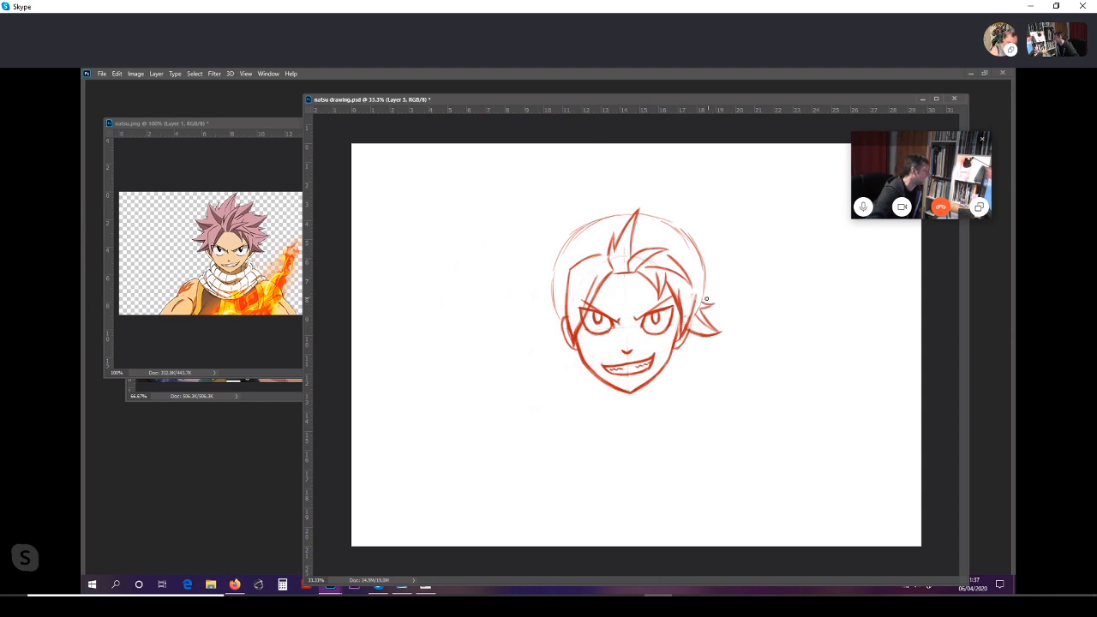
Step: Draw a large hair spike above the right ear tuft, curving outward and up to a point beyond the construction circle
drag(704, 299, 729, 286)
key(ctrl+z)
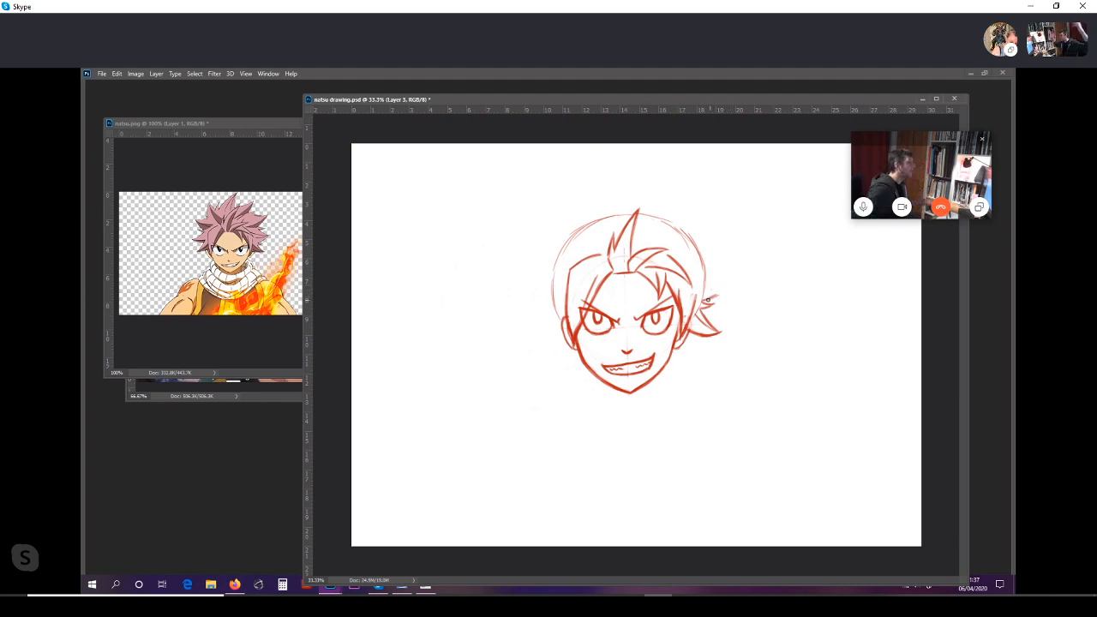
drag(704, 302, 741, 274)
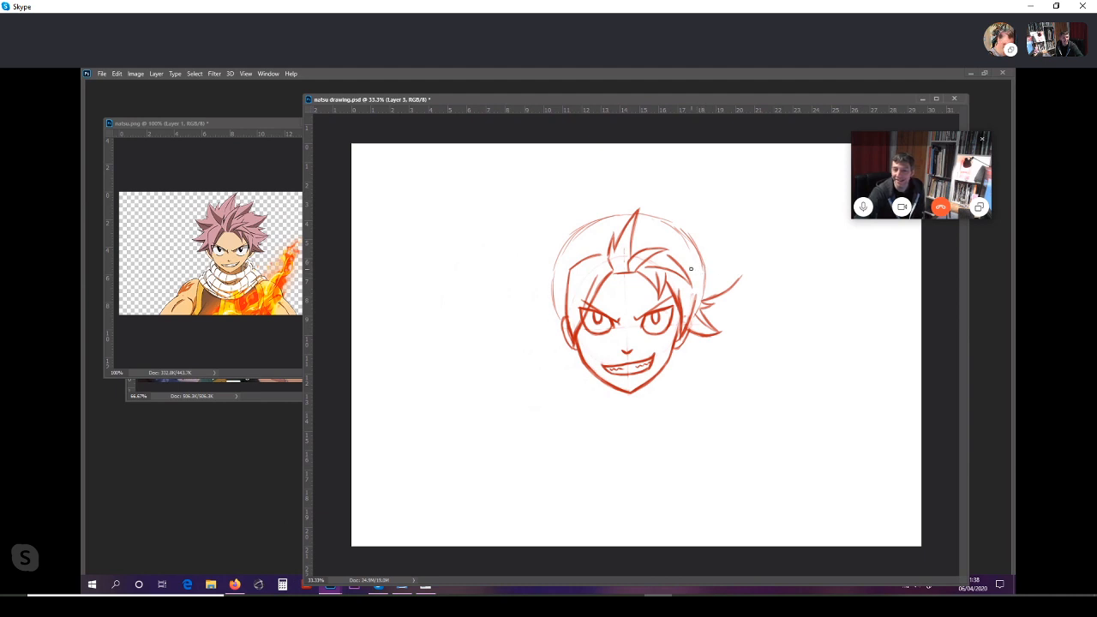
mouse_move(691, 269)
mouse_down()
mouse_move(744, 272)
mouse_move(708, 285)
mouse_up()
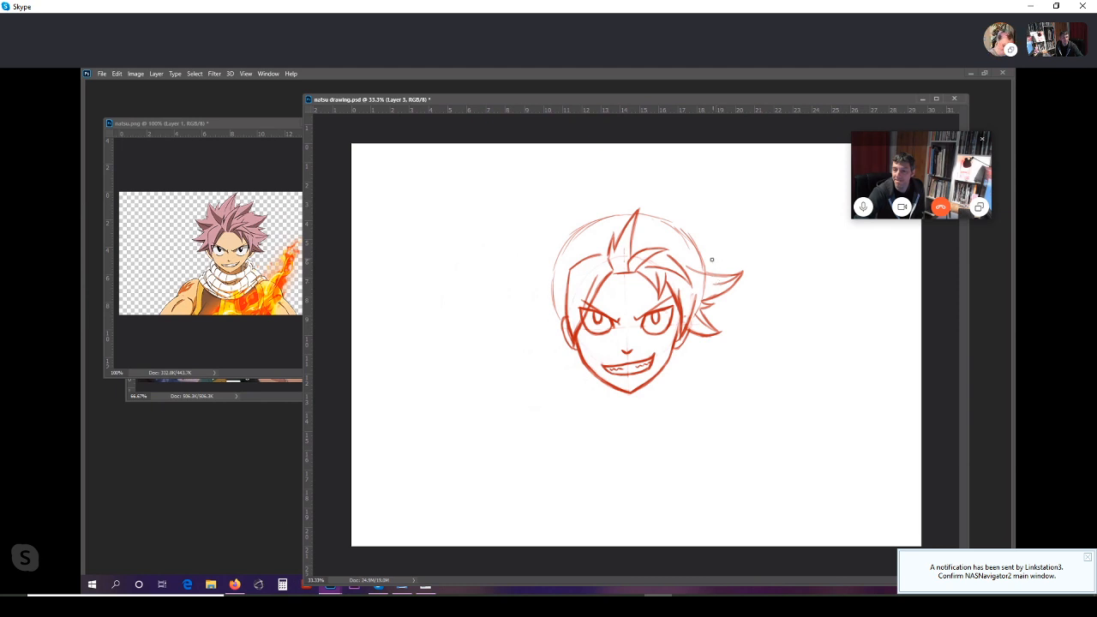
drag(709, 260, 742, 272)
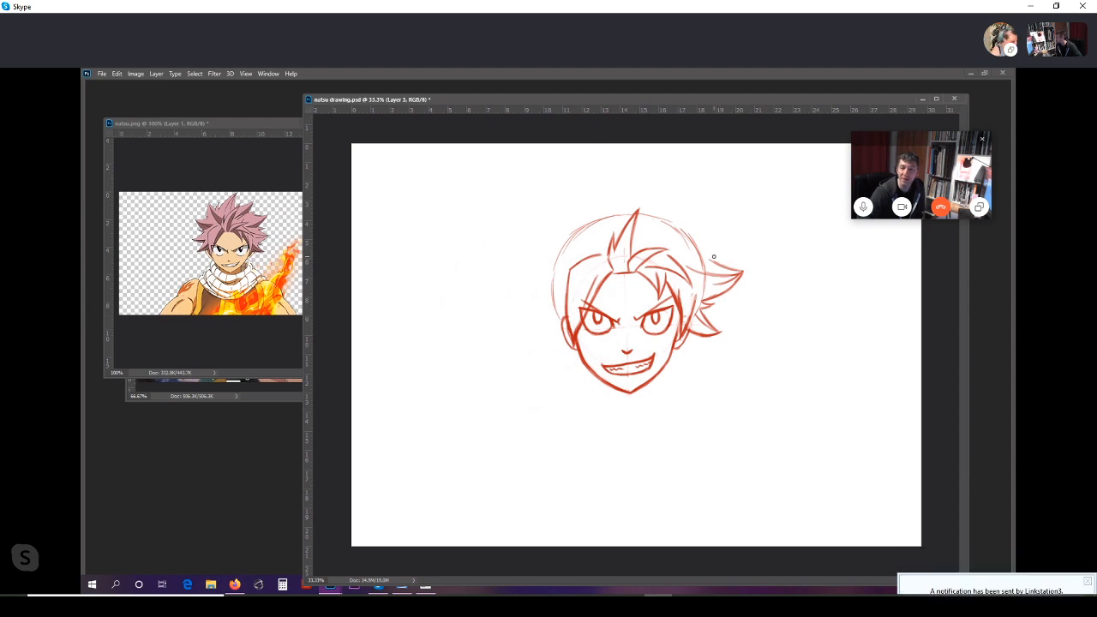
Step: Sketch small jagged hair spikes just above the large side spike on the right of the head
drag(711, 255, 726, 257)
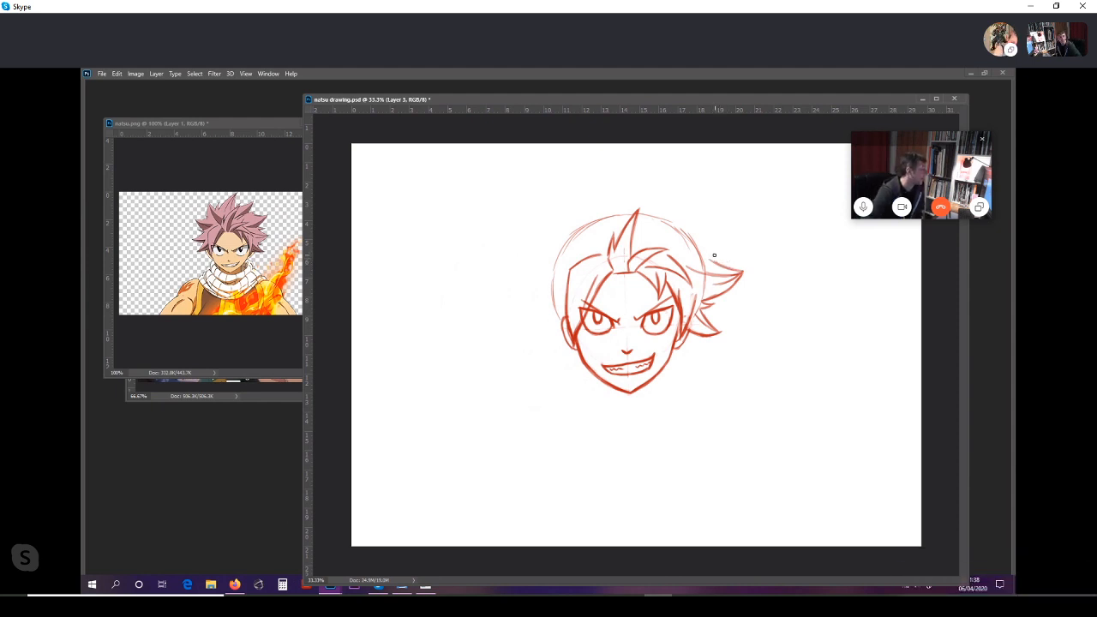
drag(713, 256, 727, 255)
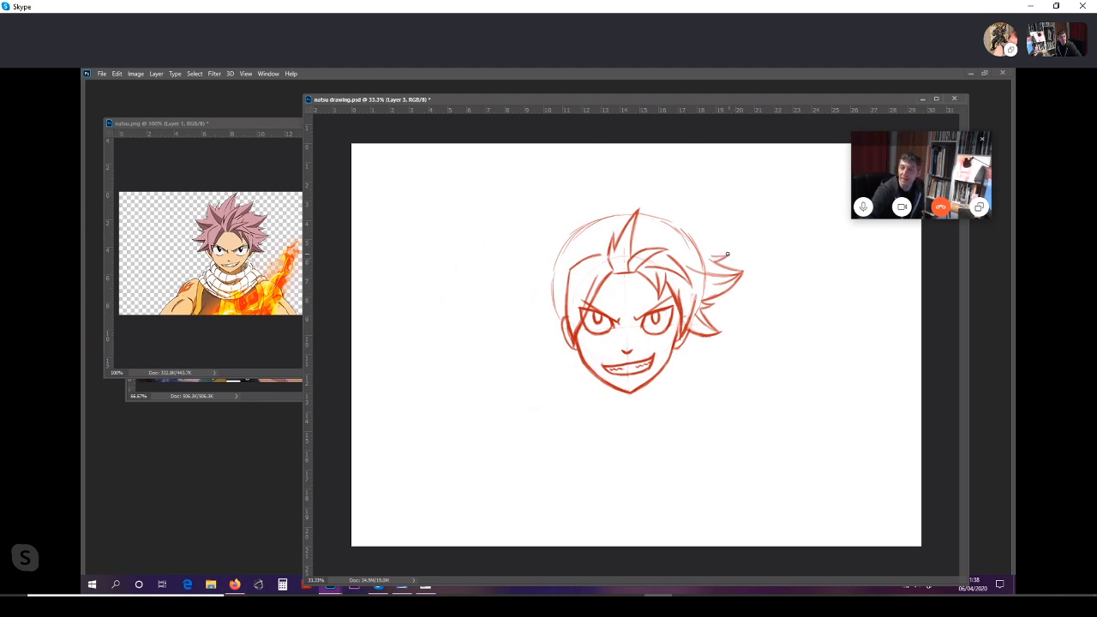
key(ctrl+z)
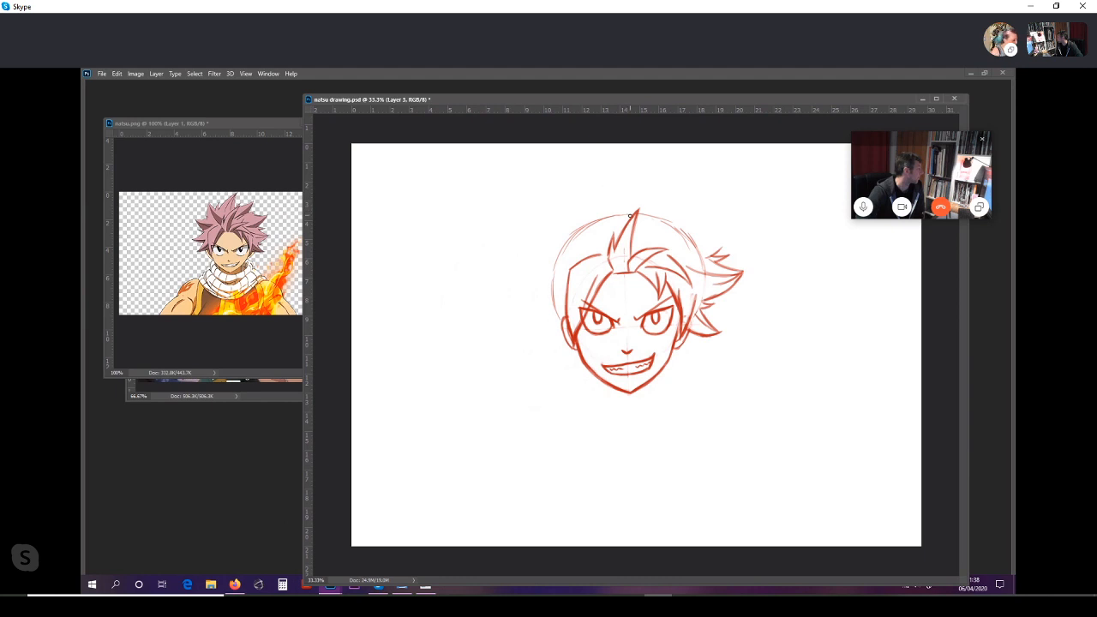
Step: Draw a tall curved hair spike rising from the top of the head, with inner strand lines and a darkened outer edge
mouse_move(629, 211)
mouse_down()
mouse_move(634, 195)
mouse_move(632, 210)
mouse_up()
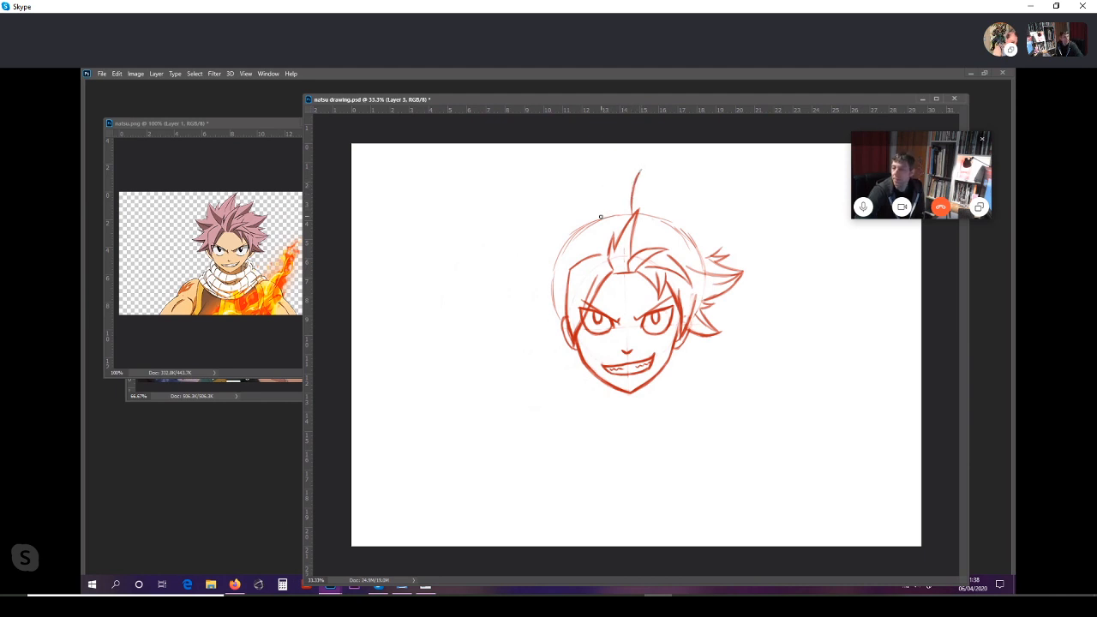
mouse_move(599, 218)
mouse_down()
mouse_move(642, 169)
mouse_move(599, 217)
mouse_up()
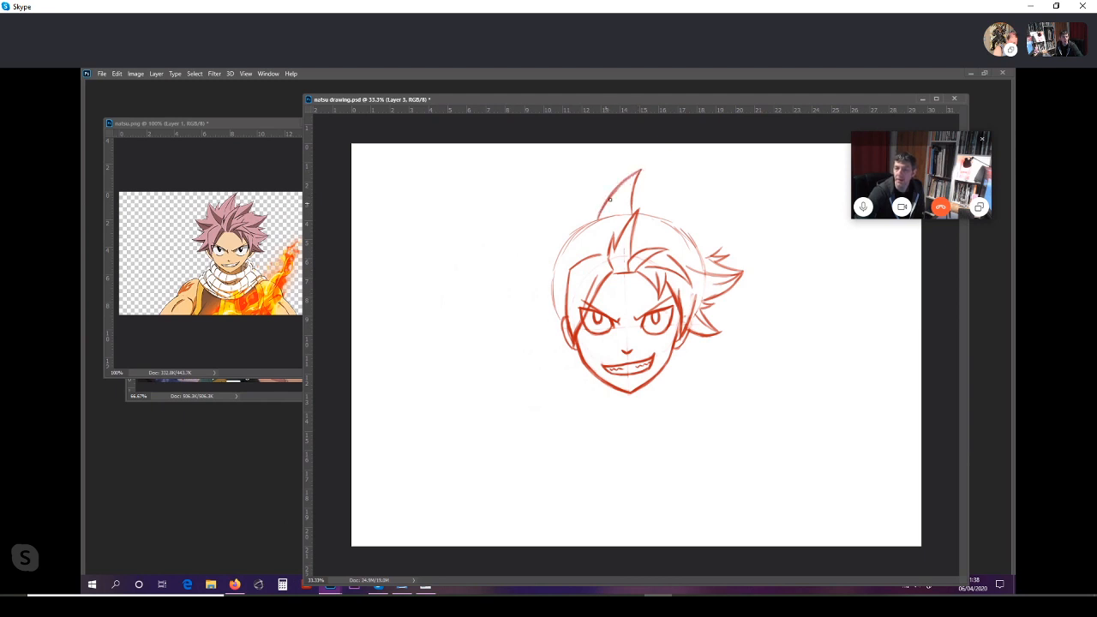
drag(639, 170, 600, 219)
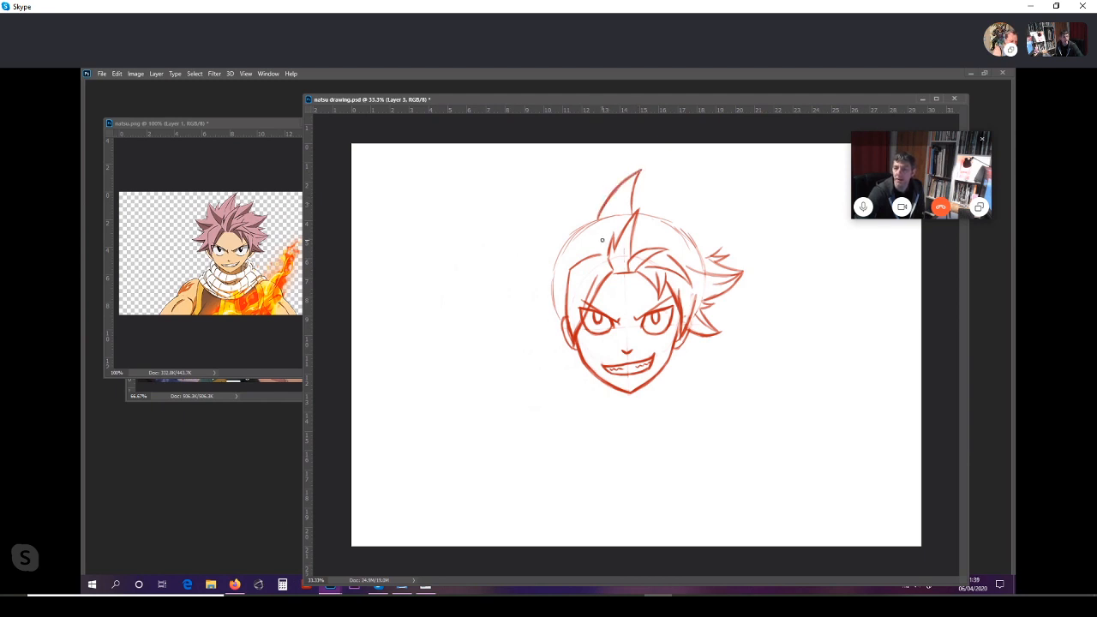
mouse_move(639, 171)
mouse_down()
mouse_move(624, 221)
mouse_move(617, 201)
mouse_move(610, 221)
mouse_up()
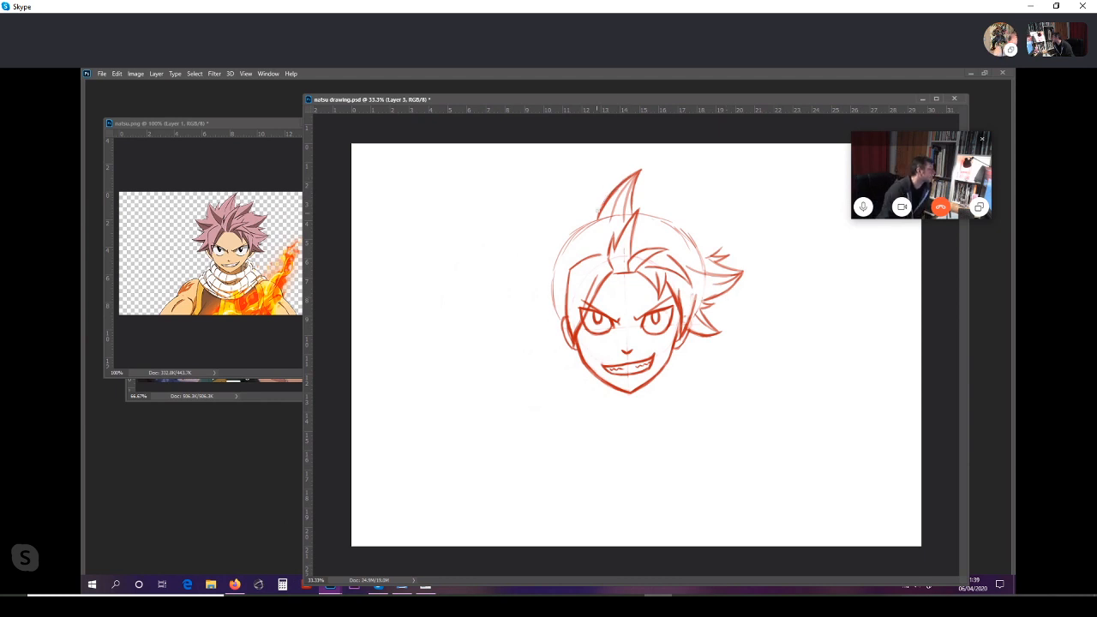
mouse_move(597, 208)
mouse_down()
mouse_move(611, 193)
mouse_move(591, 224)
mouse_up()
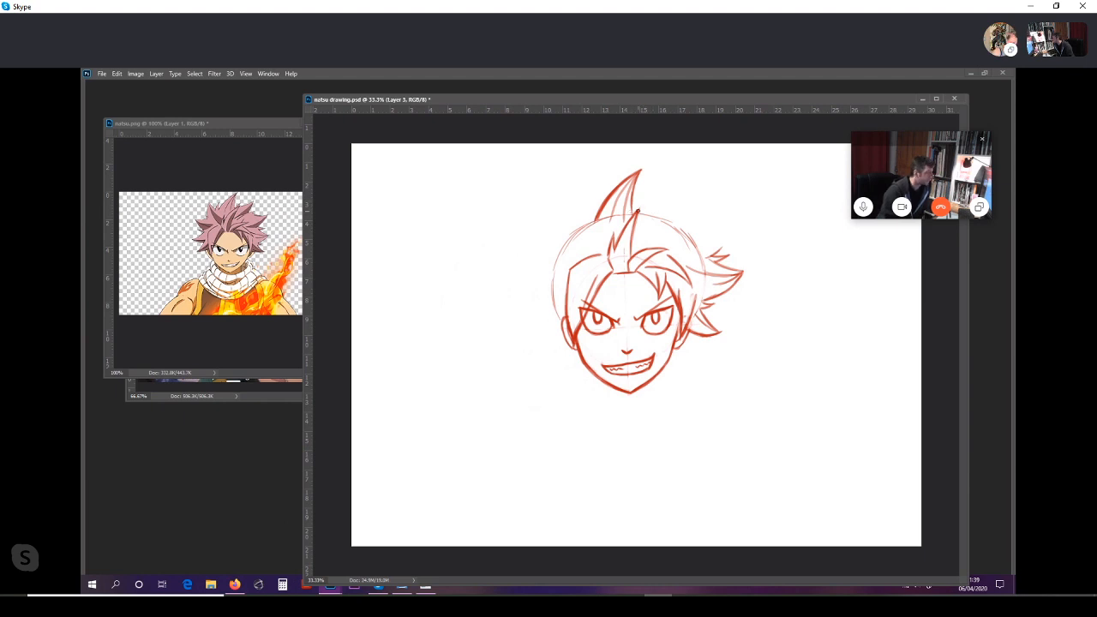
Step: Draw a short strand beside the tall top spike and a second pointed spike curving up to its right
mouse_move(637, 211)
mouse_down()
mouse_move(646, 193)
mouse_move(639, 213)
mouse_up()
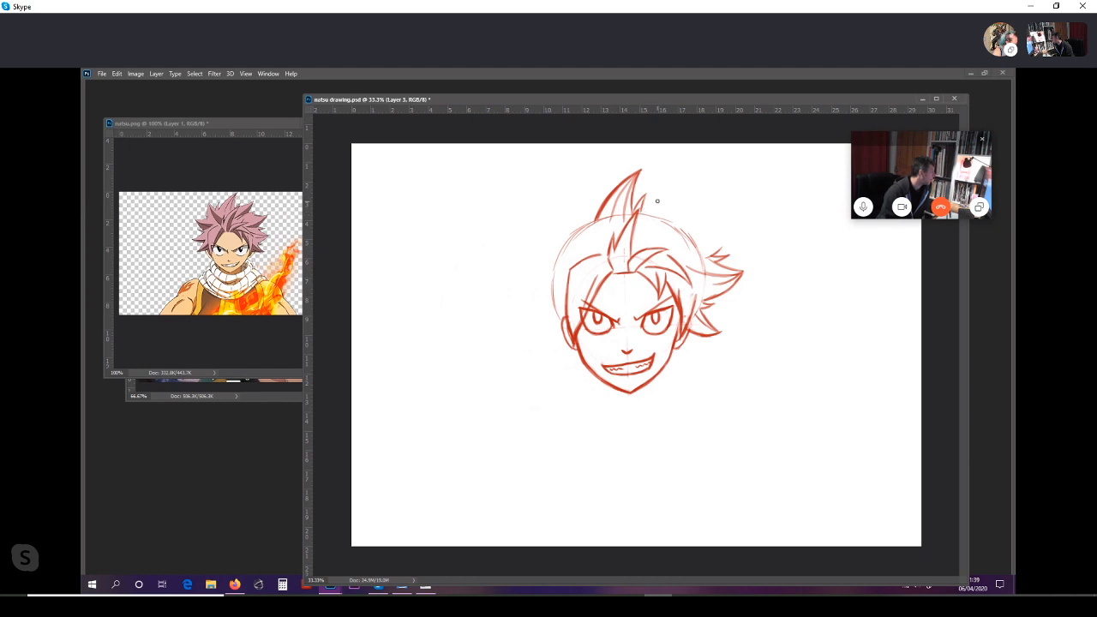
drag(641, 212, 669, 202)
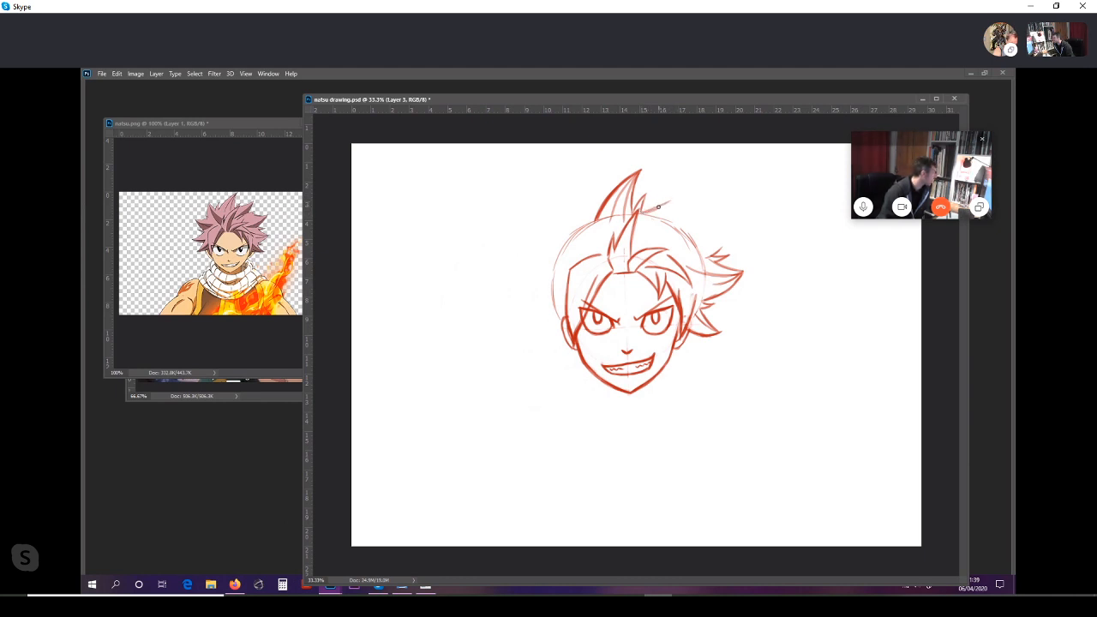
drag(644, 213, 685, 182)
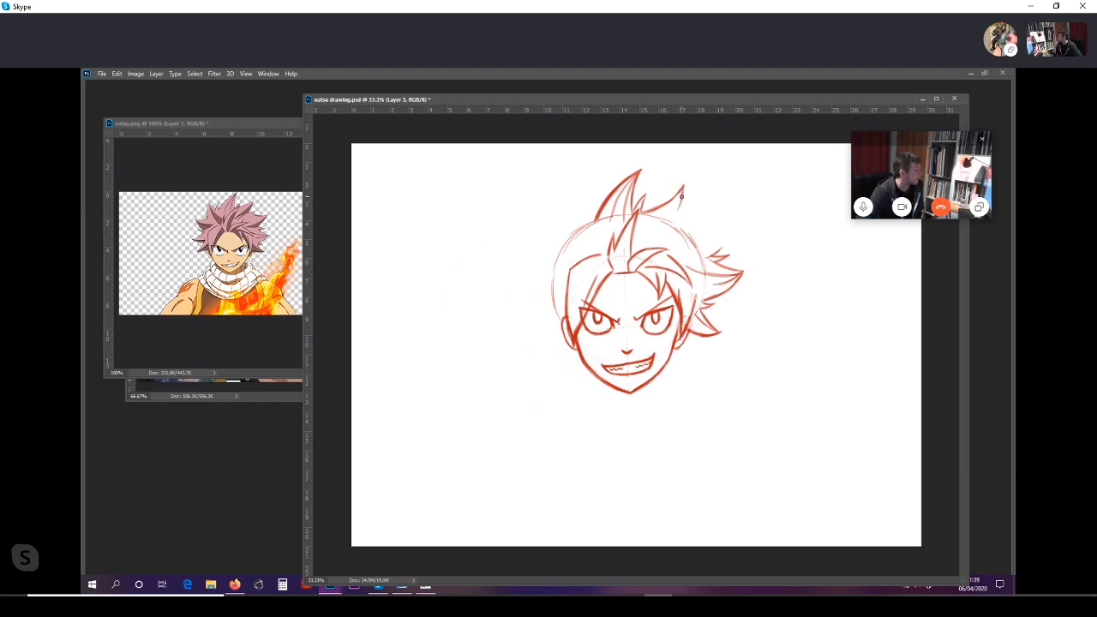
drag(682, 194, 673, 223)
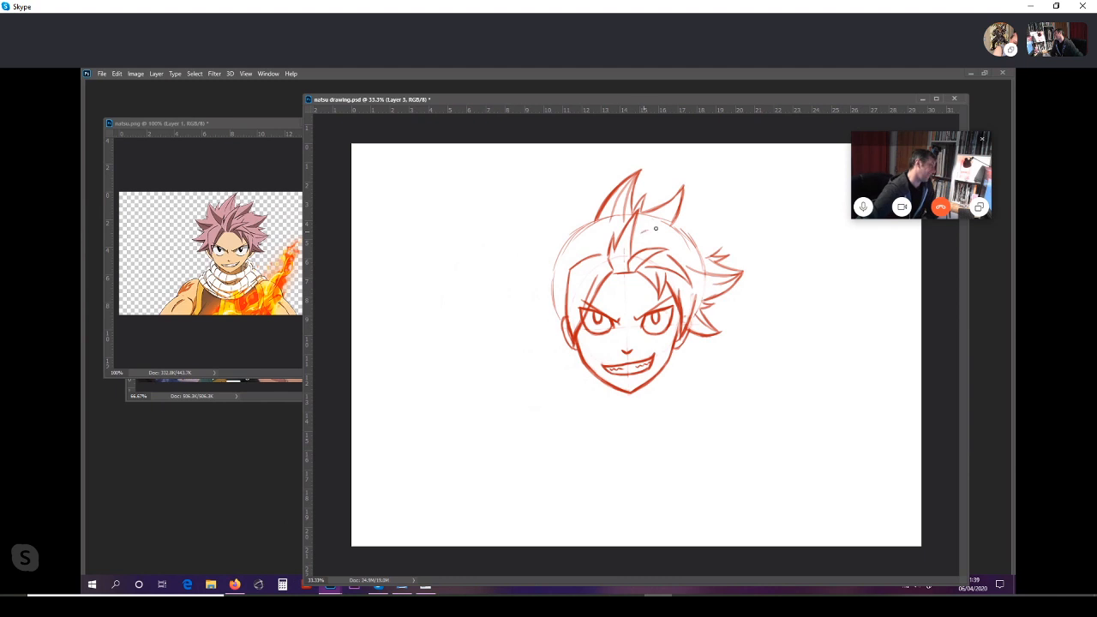
Step: Add a strand line below the second top spike and draw an outward spike at the upper right, joining the side spikes
drag(643, 232, 692, 219)
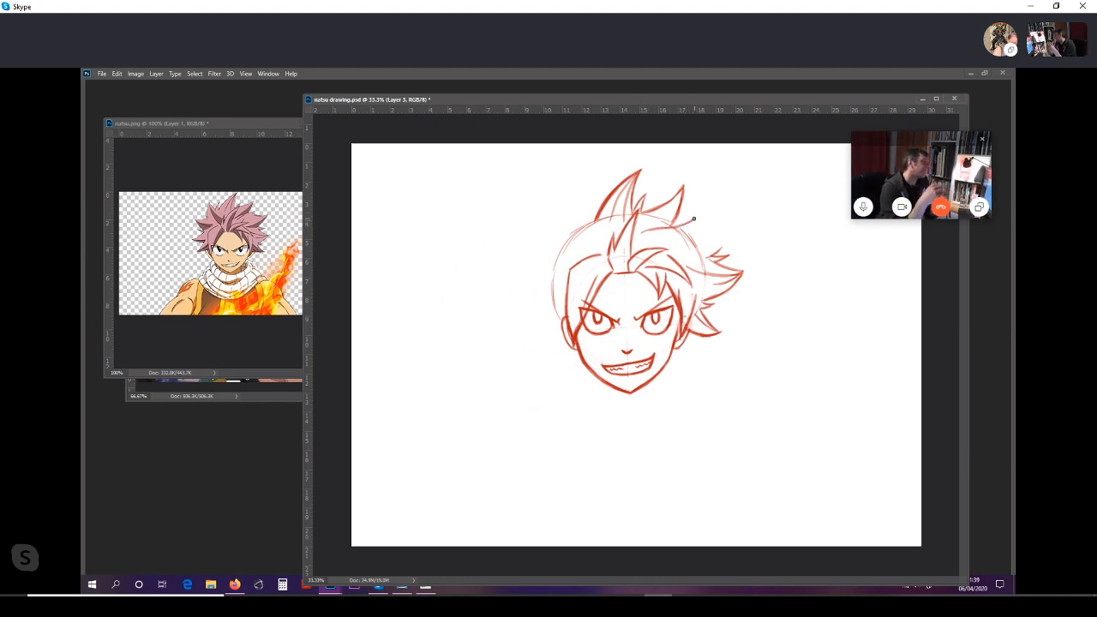
mouse_move(693, 217)
mouse_down()
mouse_move(687, 228)
mouse_move(694, 221)
mouse_up()
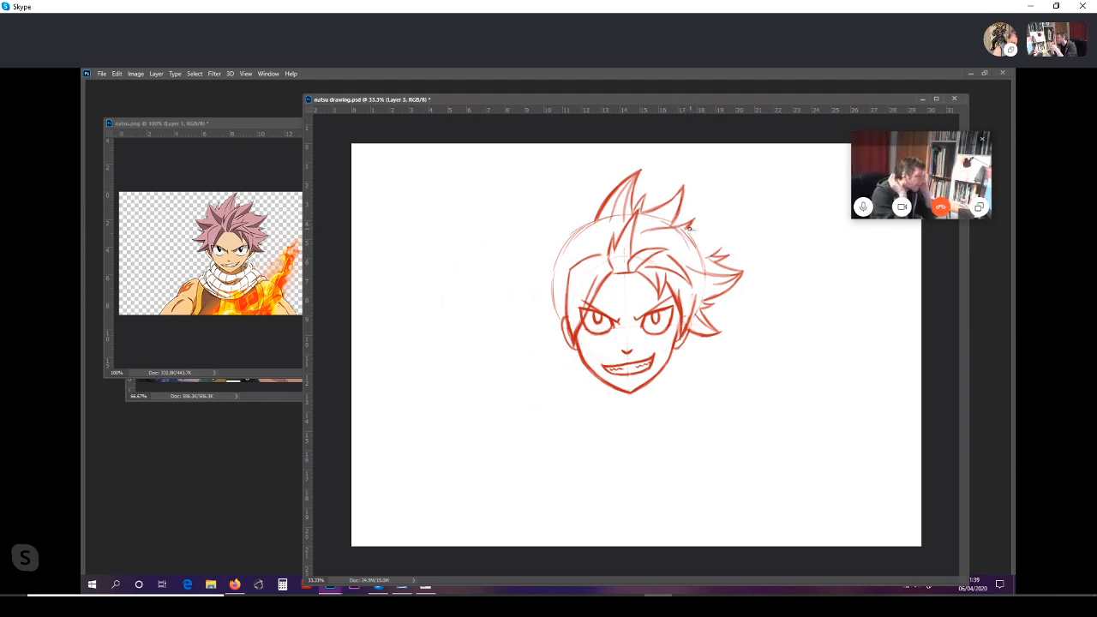
mouse_move(690, 228)
mouse_down()
mouse_move(715, 233)
mouse_move(694, 229)
mouse_move(739, 215)
mouse_move(714, 253)
mouse_up()
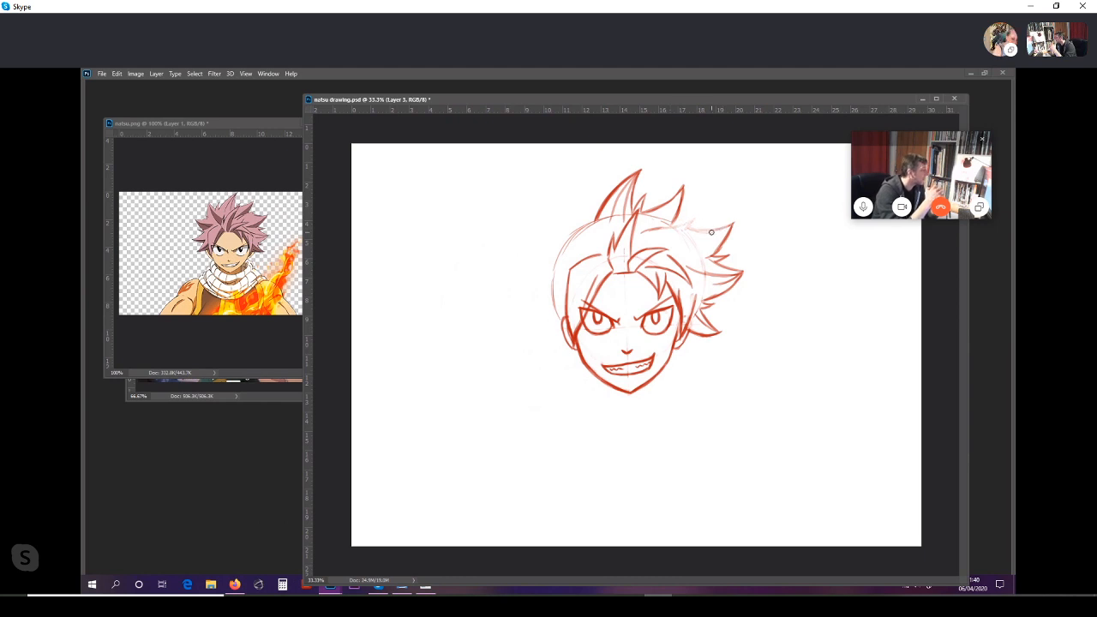
Step: Finish the upper-right hair spike by connecting it to the second top spike, with a short strand line beneath it
mouse_move(644, 231)
mouse_down()
mouse_move(695, 213)
mouse_move(691, 229)
mouse_move(735, 219)
mouse_up()
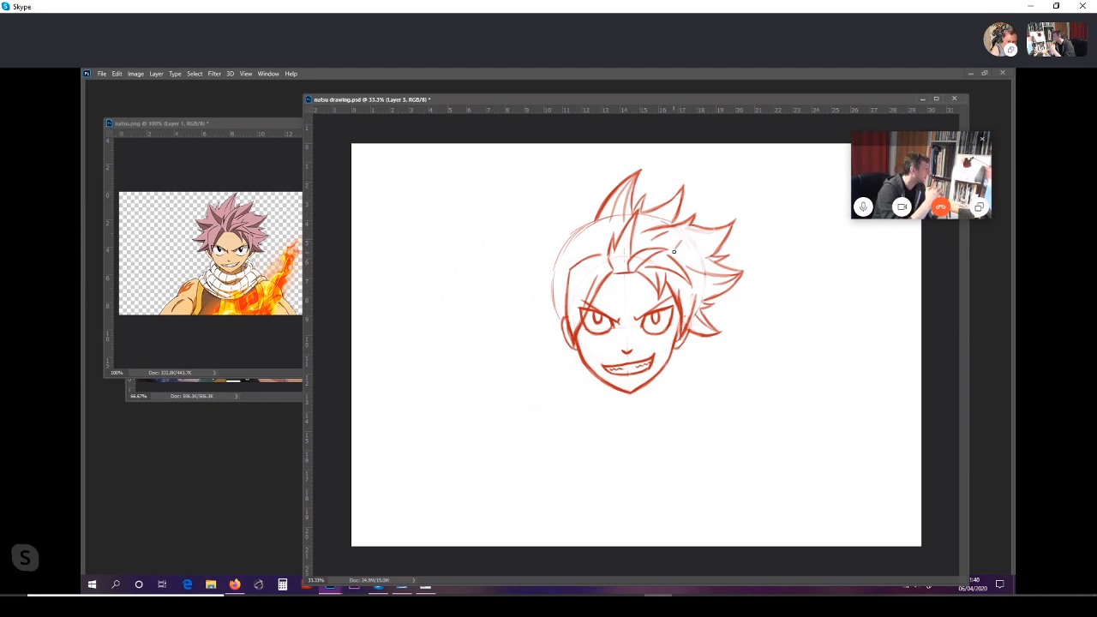
drag(675, 249, 684, 240)
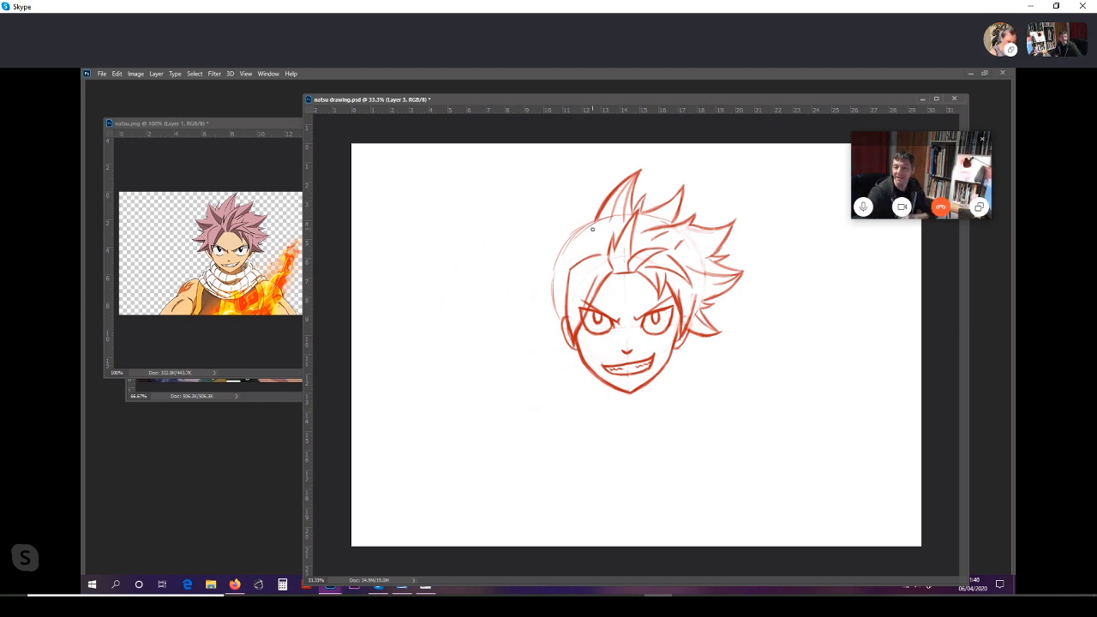
Step: Draw a pointed hair spike at the upper left of the head, with small jagged strands on both sides of it
drag(574, 206, 601, 250)
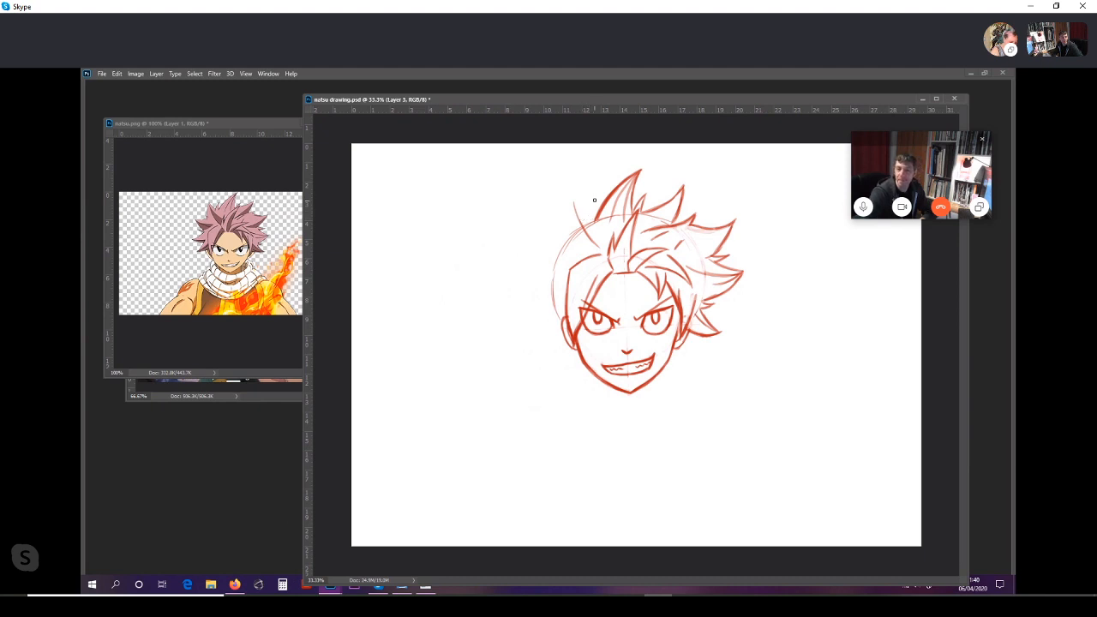
drag(594, 200, 592, 226)
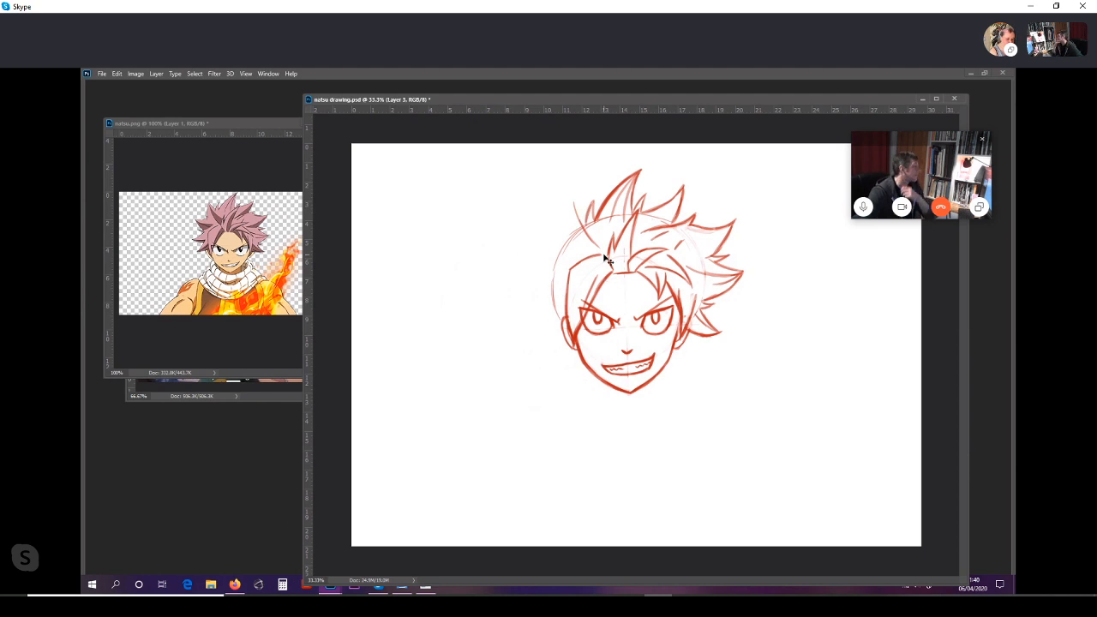
key(ctrl+z)
key(ctrl+z)
key(ctrl+z)
key(ctrl+z)
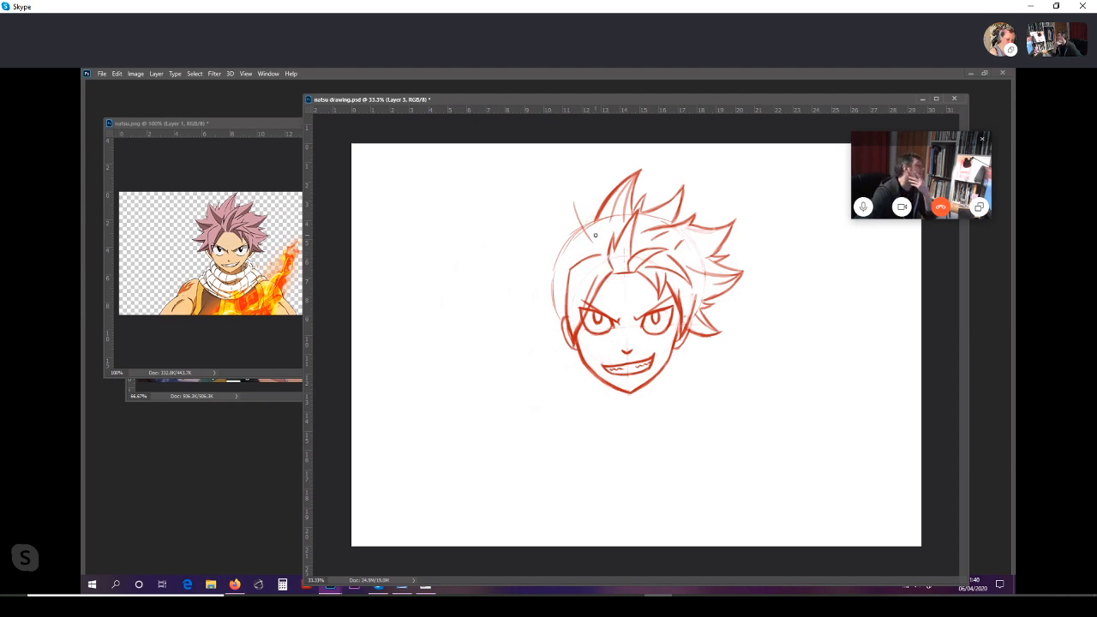
mouse_move(594, 202)
mouse_down()
mouse_move(590, 226)
mouse_move(576, 228)
mouse_move(595, 250)
mouse_move(587, 223)
mouse_move(558, 223)
mouse_move(563, 197)
mouse_move(560, 240)
mouse_move(559, 215)
mouse_move(559, 242)
mouse_up()
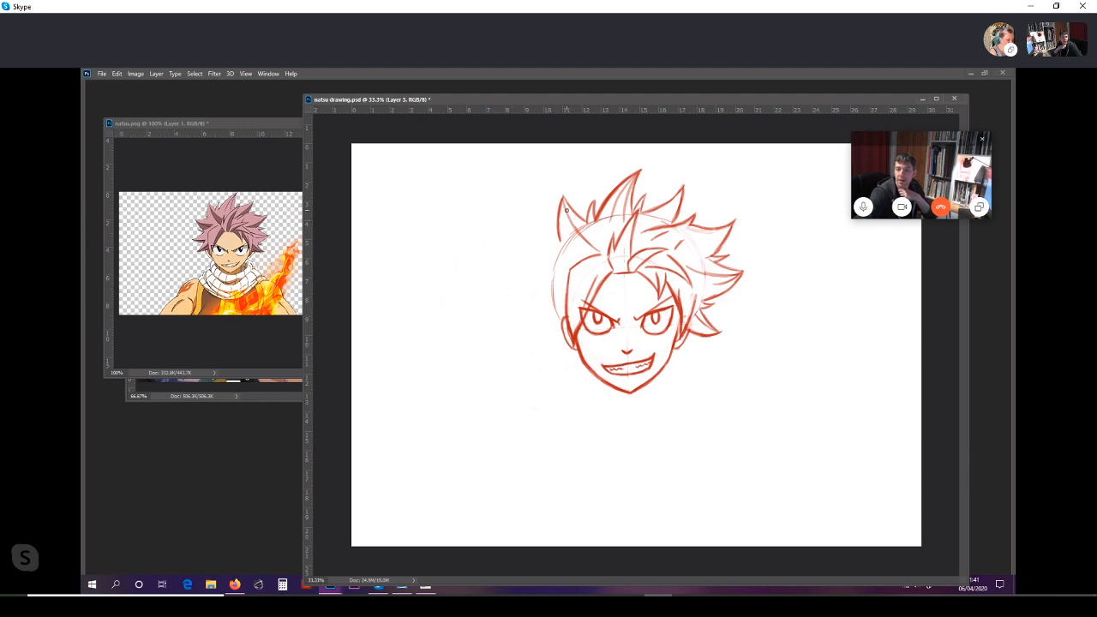
mouse_move(559, 241)
mouse_down()
mouse_move(552, 229)
mouse_move(559, 249)
mouse_up()
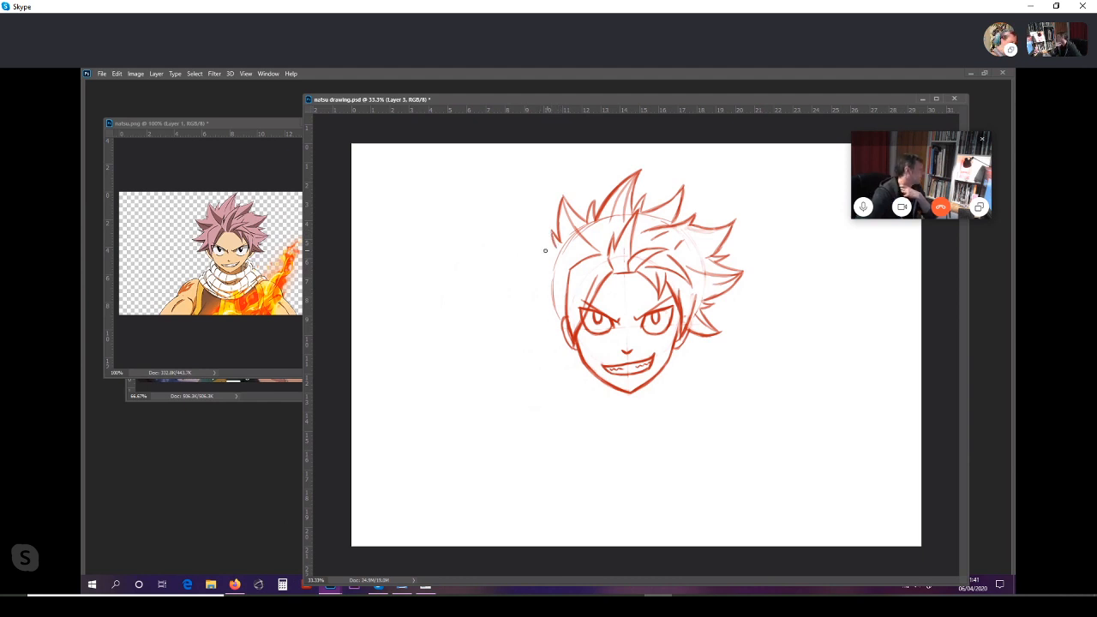
Step: Draw an outward hair spike on the left side of the head below the upper-left spike, closing its lower edge
drag(526, 250, 558, 246)
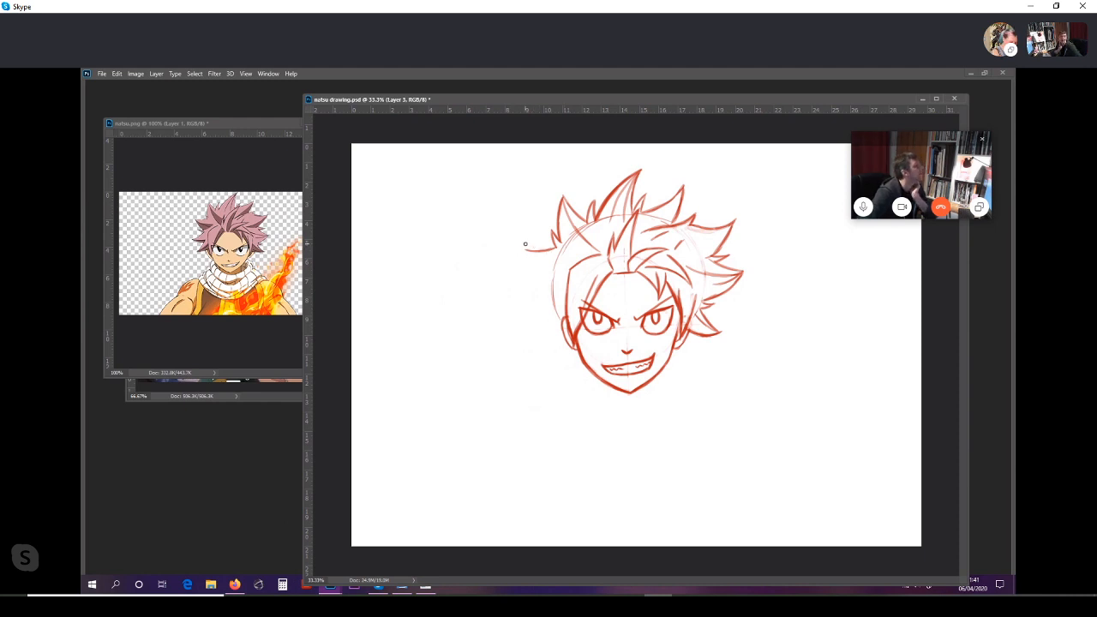
drag(523, 242, 556, 247)
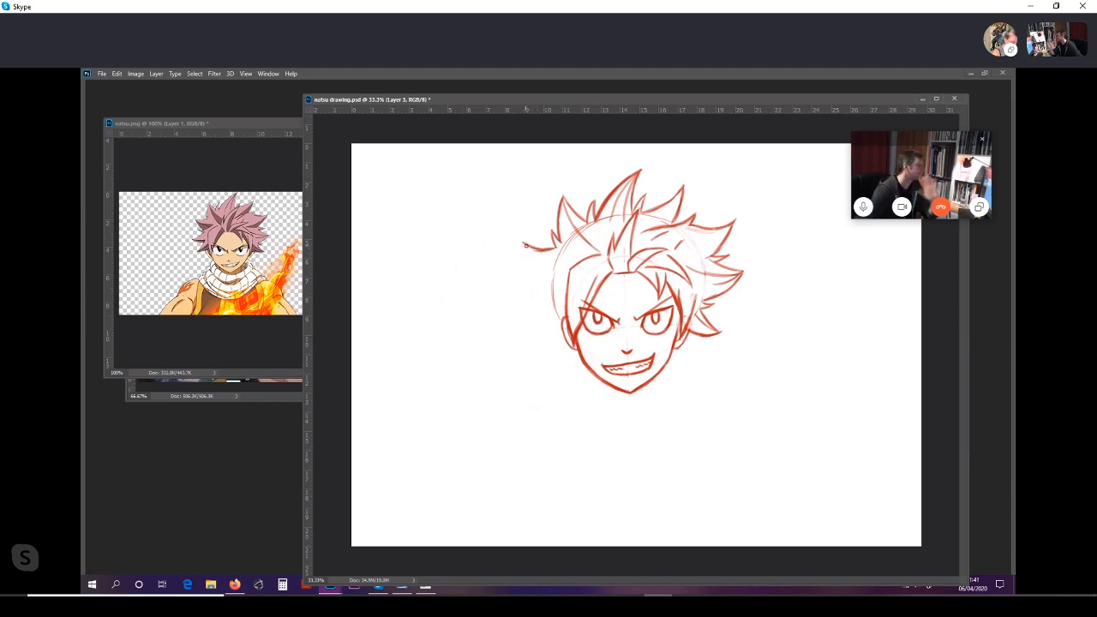
drag(520, 241, 525, 252)
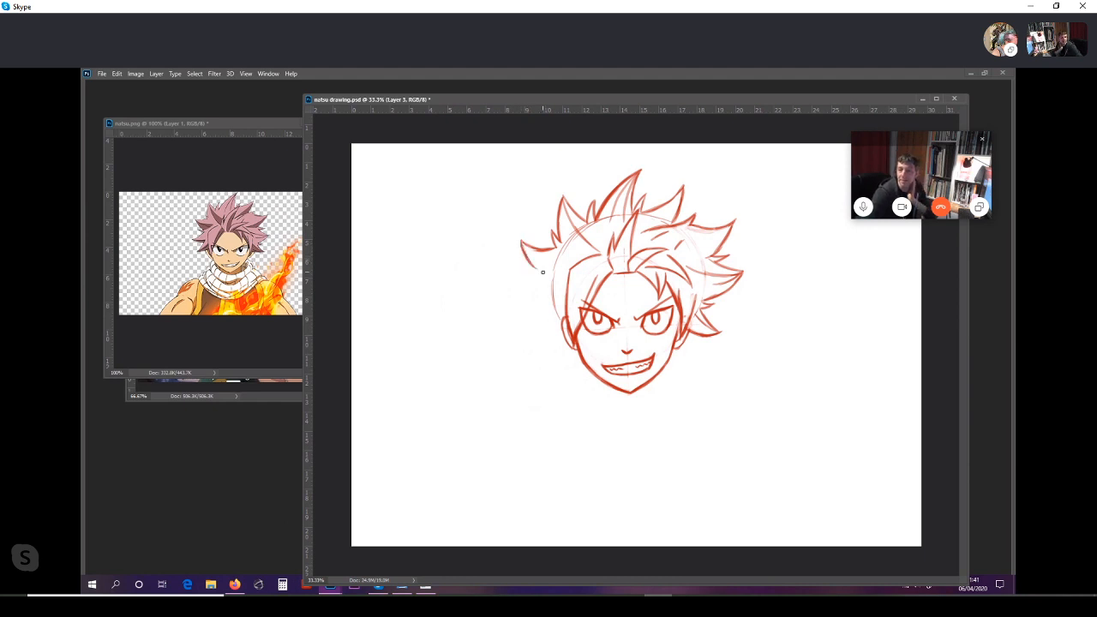
drag(528, 271, 553, 264)
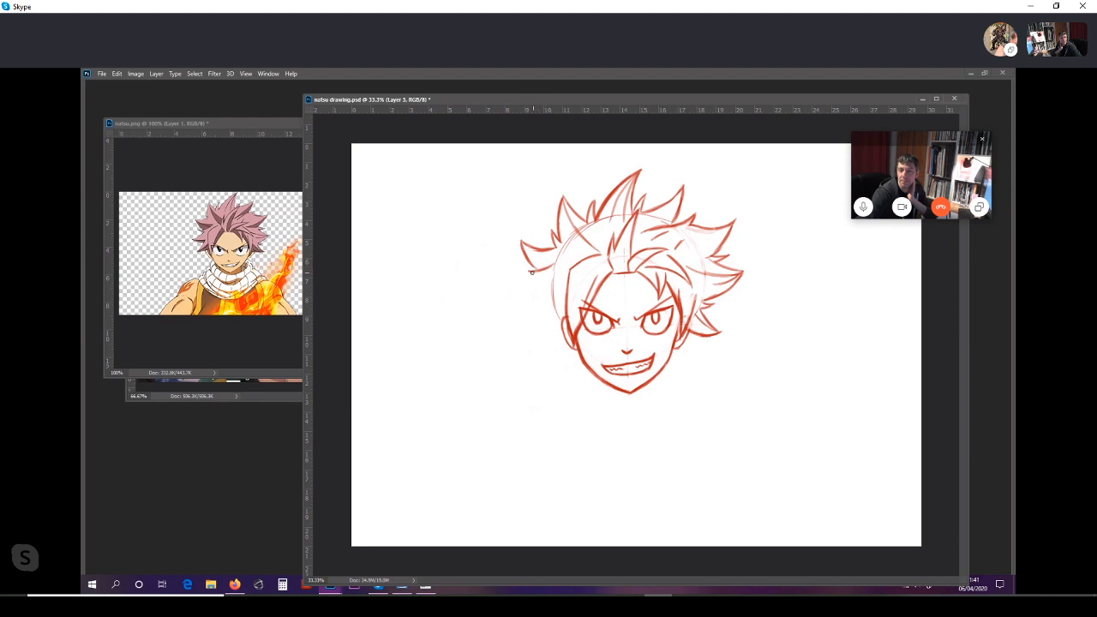
Step: Draw two more outward hair spikes down the left side of the head and redraw the edge beside the left ear
drag(527, 272, 540, 274)
drag(541, 274, 519, 289)
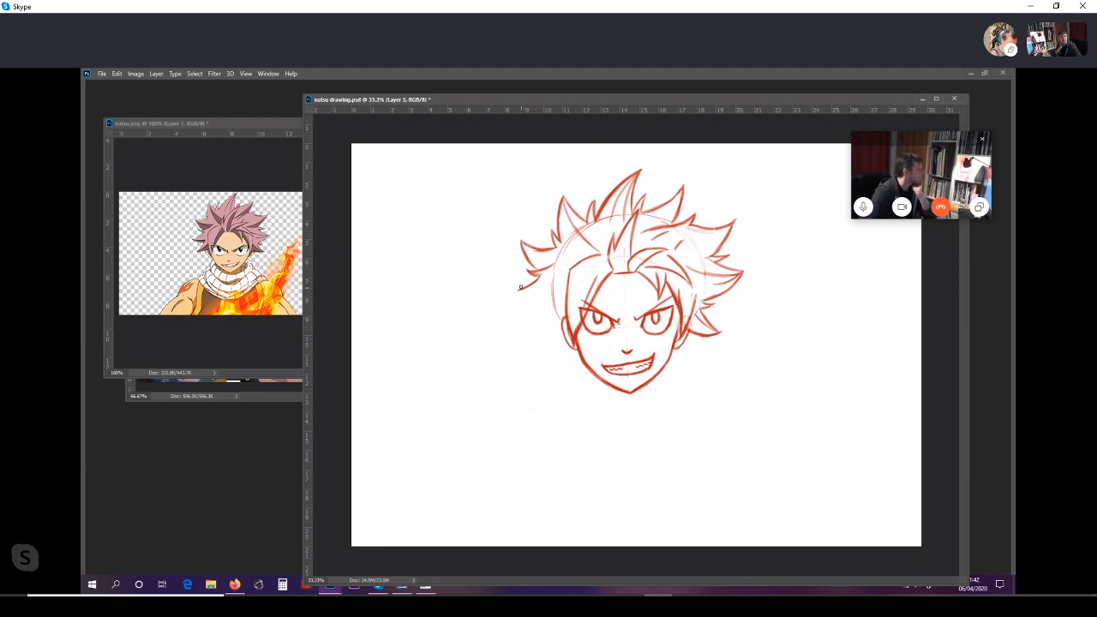
drag(518, 291, 536, 302)
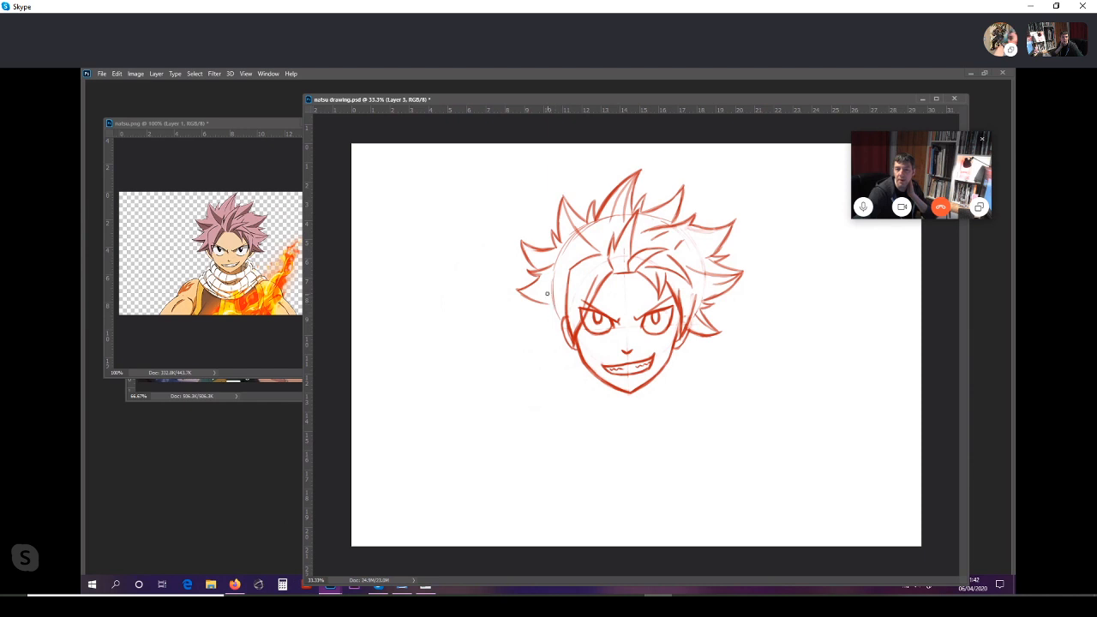
mouse_move(520, 291)
mouse_down()
mouse_move(549, 296)
mouse_move(553, 309)
mouse_up()
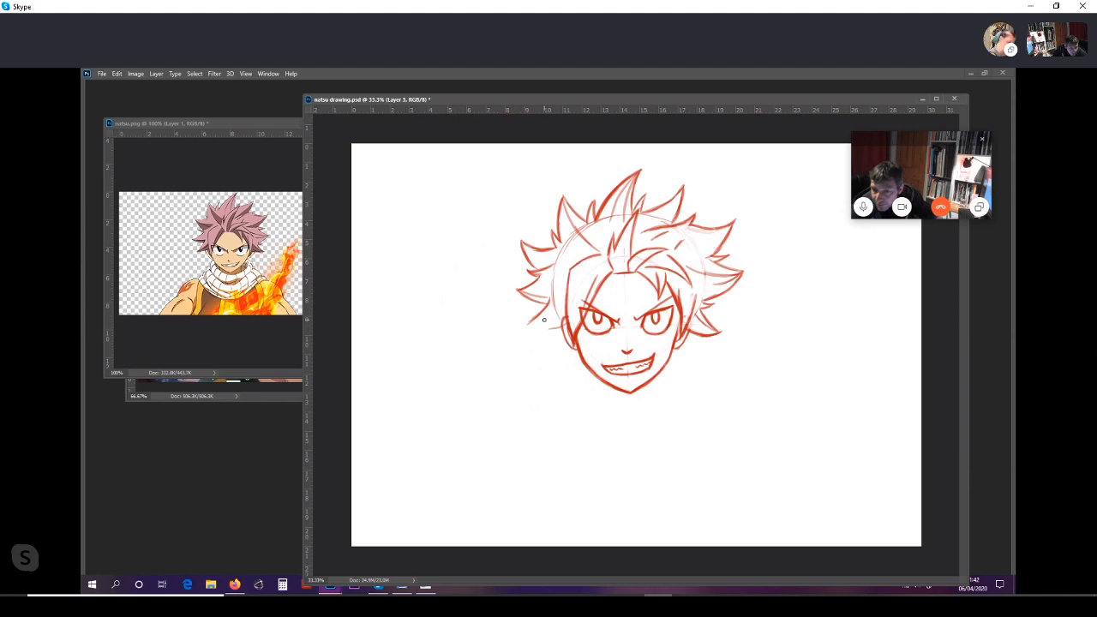
drag(523, 328, 556, 324)
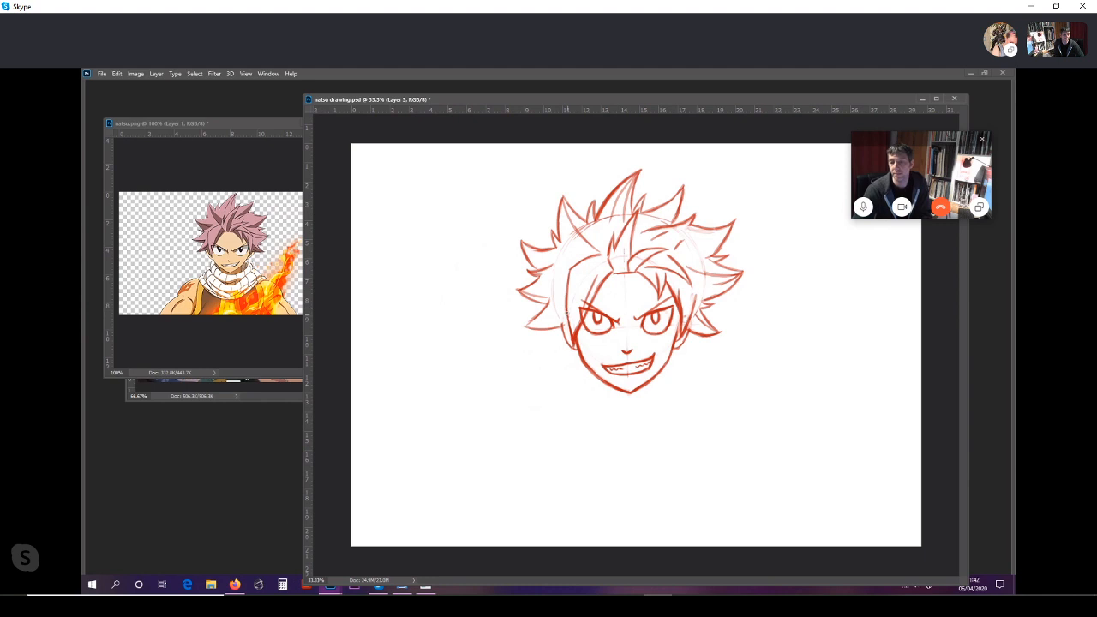
drag(566, 314, 572, 339)
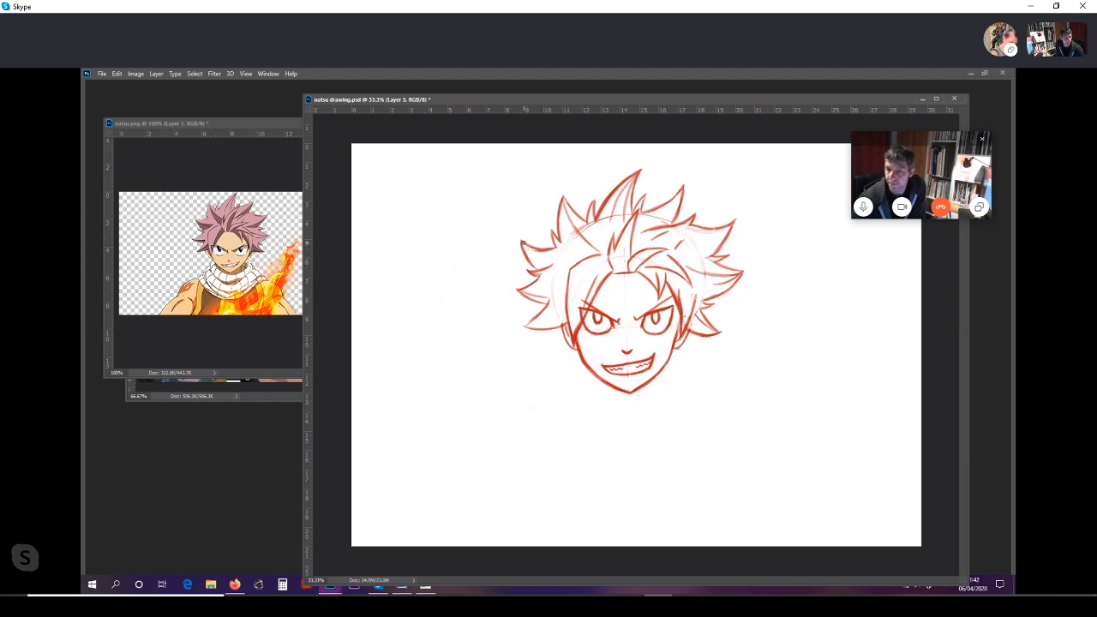
Step: Add light inner strand lines inside the left, upper-left, upper-right, second top and lowest left hair spikes
drag(524, 247, 555, 265)
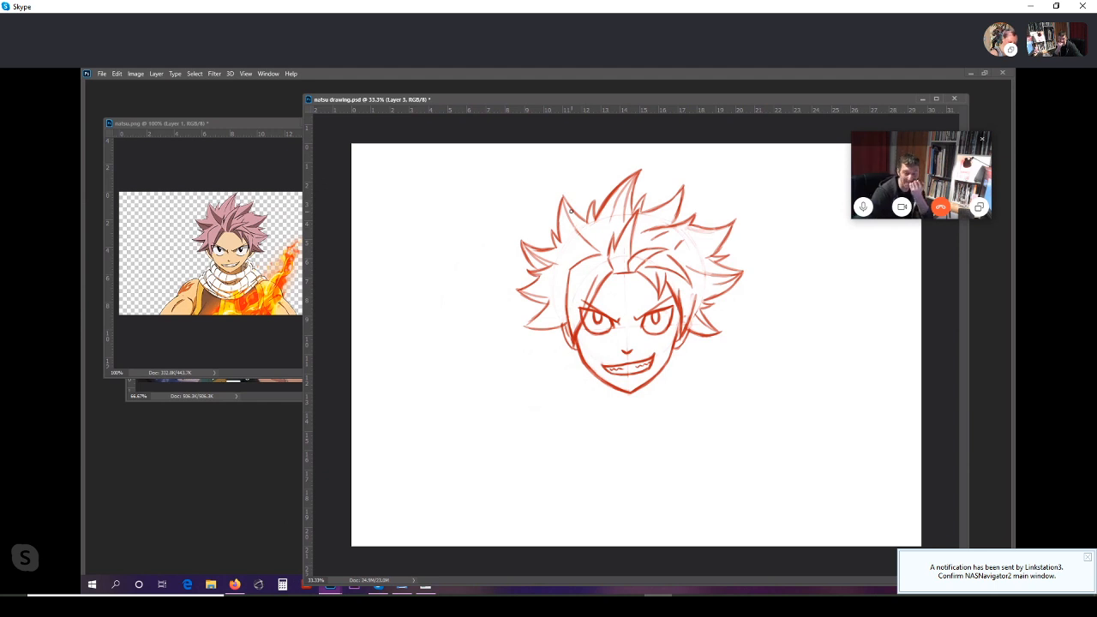
drag(567, 208, 604, 238)
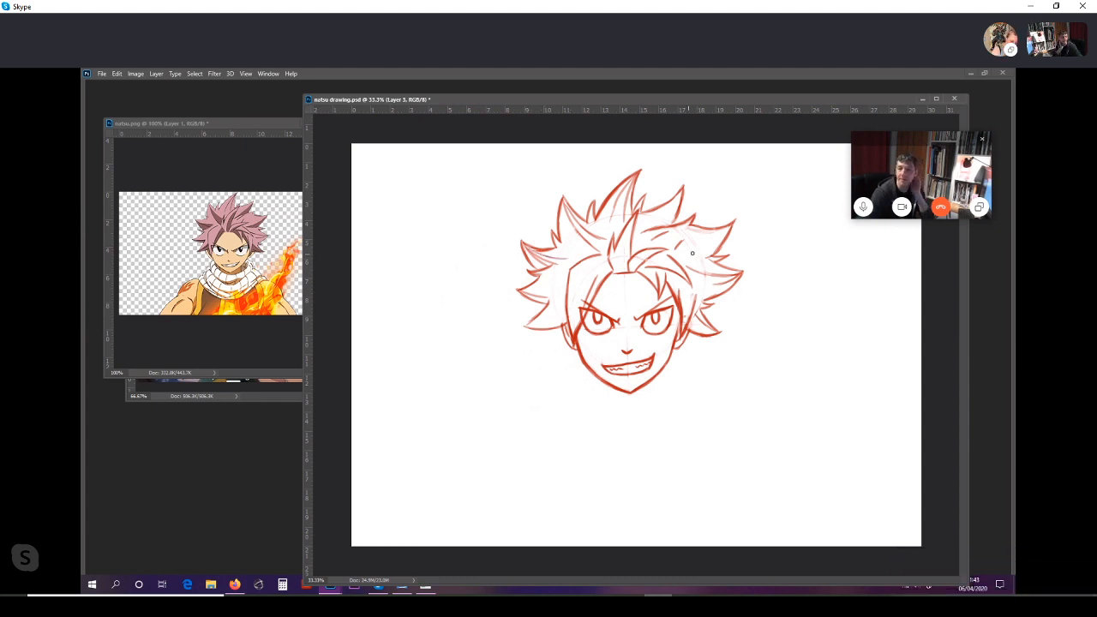
drag(689, 253, 729, 224)
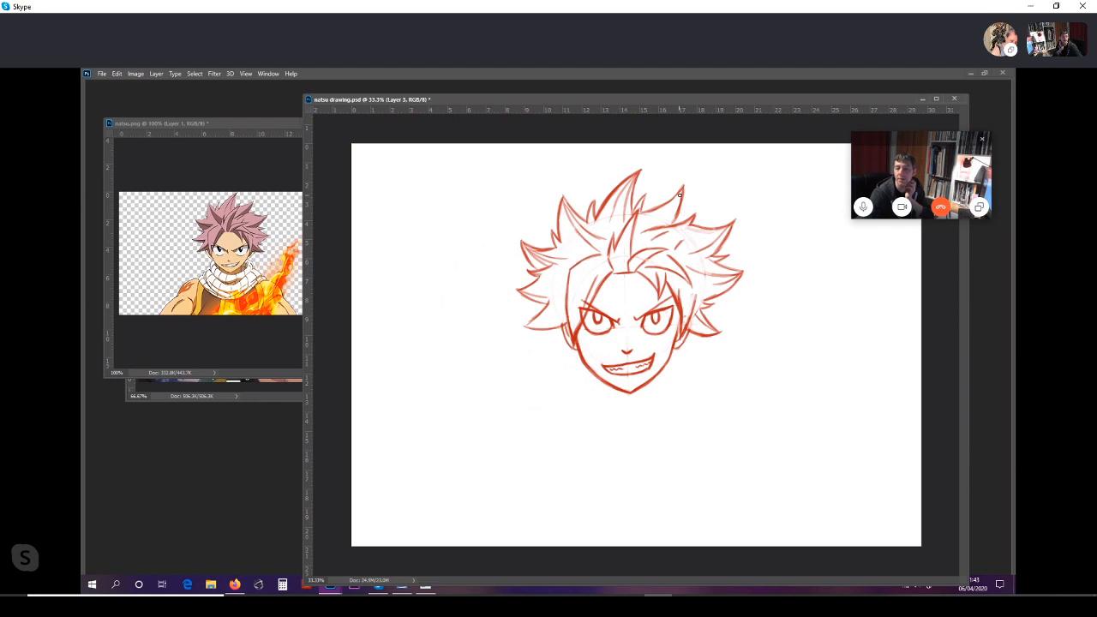
drag(680, 197, 653, 229)
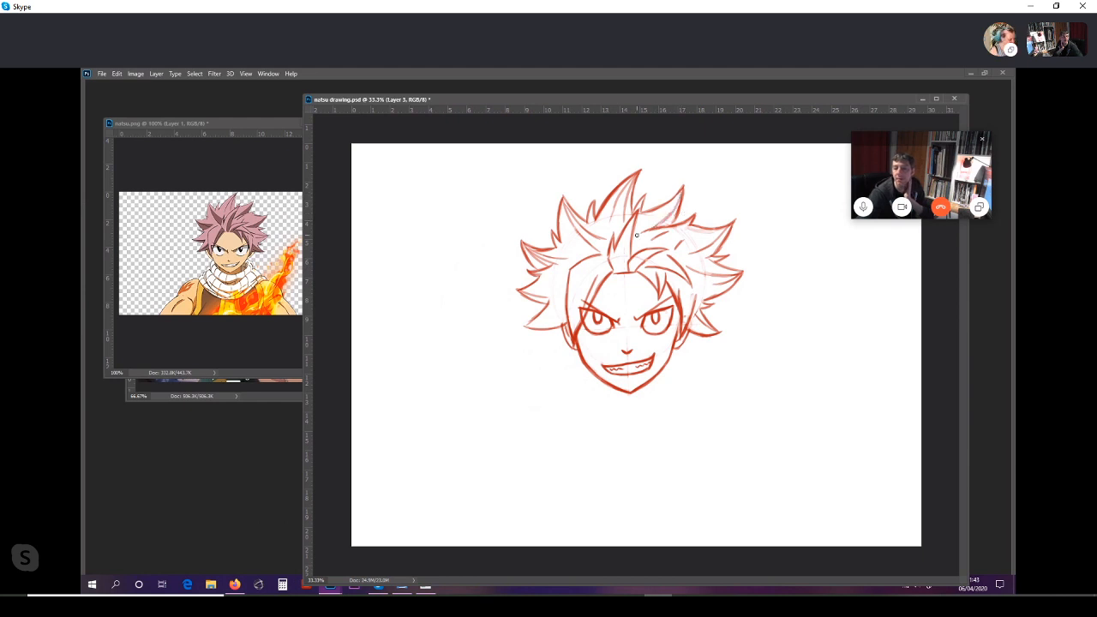
drag(529, 325, 563, 308)
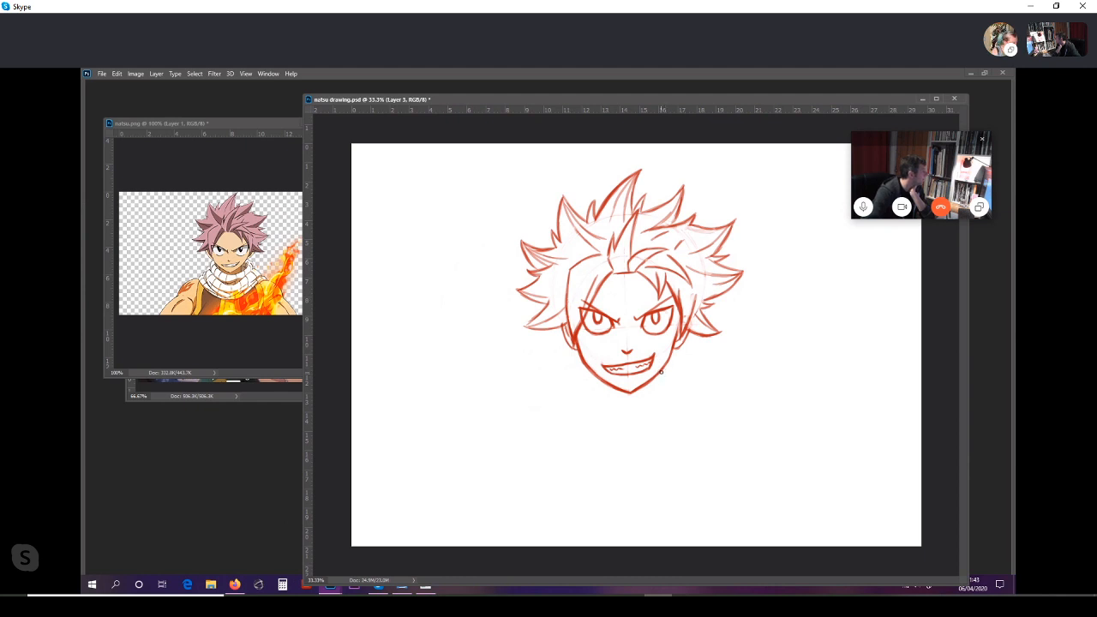
Step: Draw a short vertical neck line below the jaw on each side of the chin and darken both lines
drag(660, 371, 659, 387)
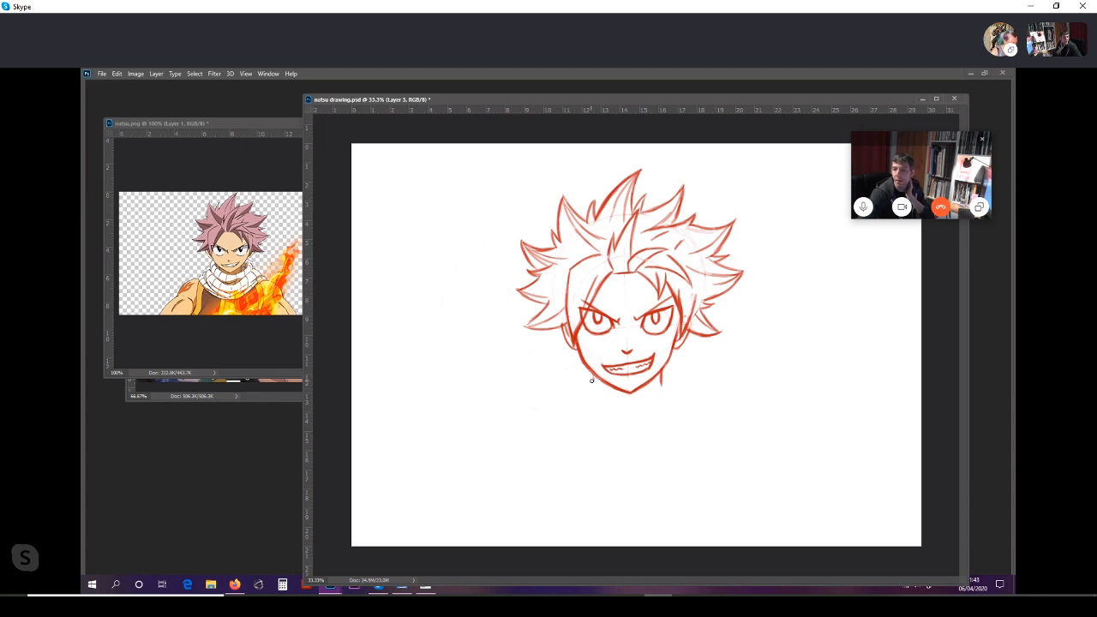
drag(592, 372, 591, 389)
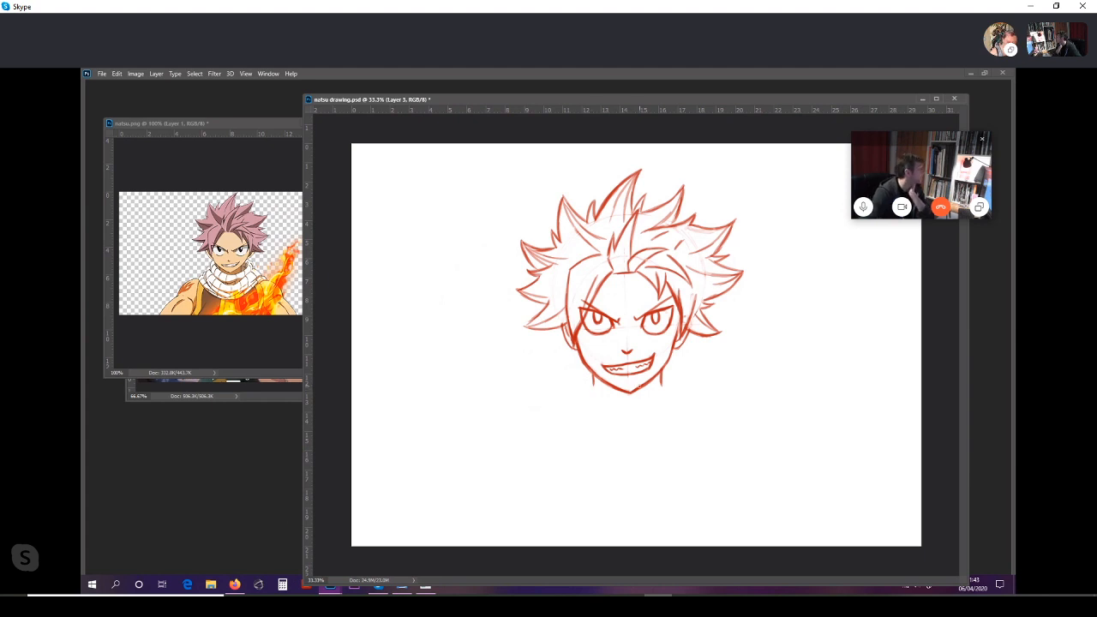
drag(660, 380, 659, 391)
drag(595, 374, 591, 396)
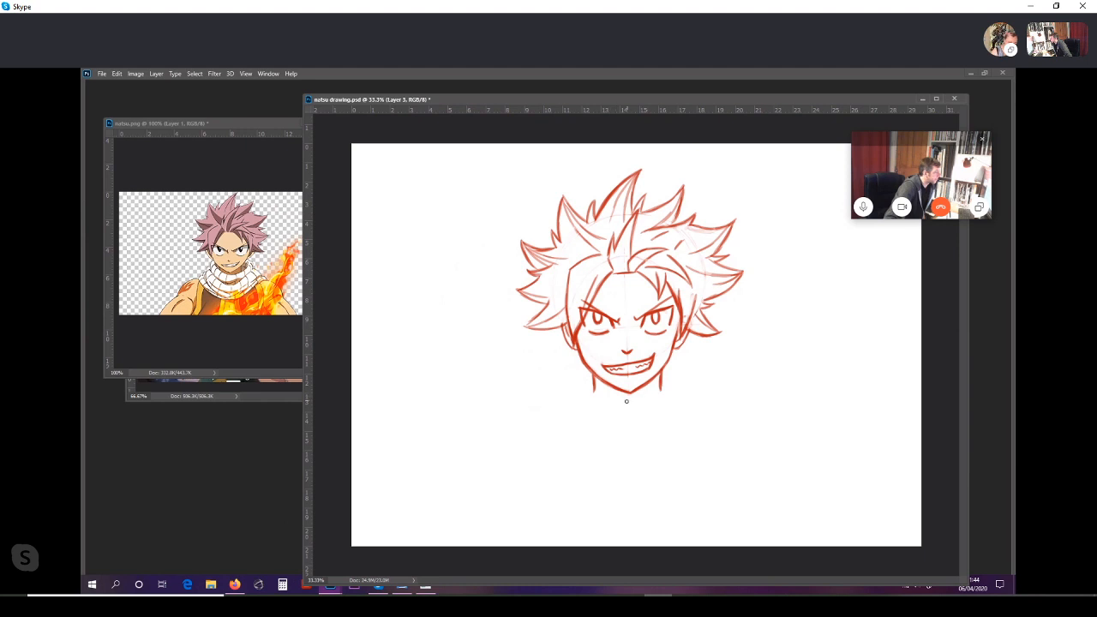
Step: Draw the scarf's upper edge as a curve under the chin, rounding up to the jaw on both sides of the neck
mouse_move(647, 399)
mouse_down()
mouse_move(628, 400)
mouse_move(666, 389)
mouse_up()
drag(585, 378, 592, 392)
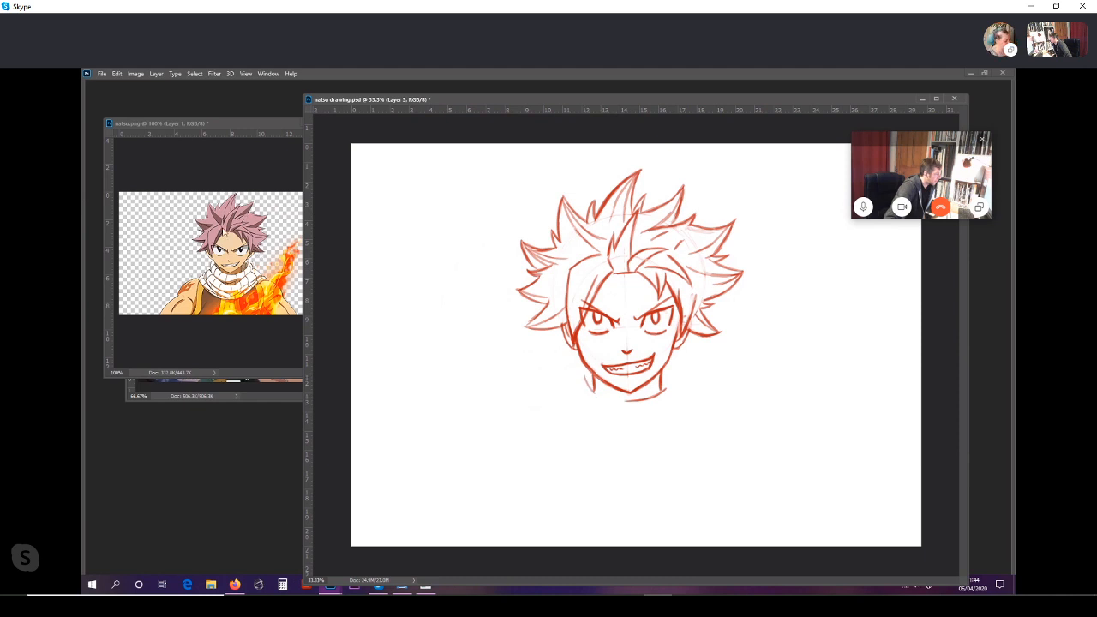
drag(588, 385, 626, 401)
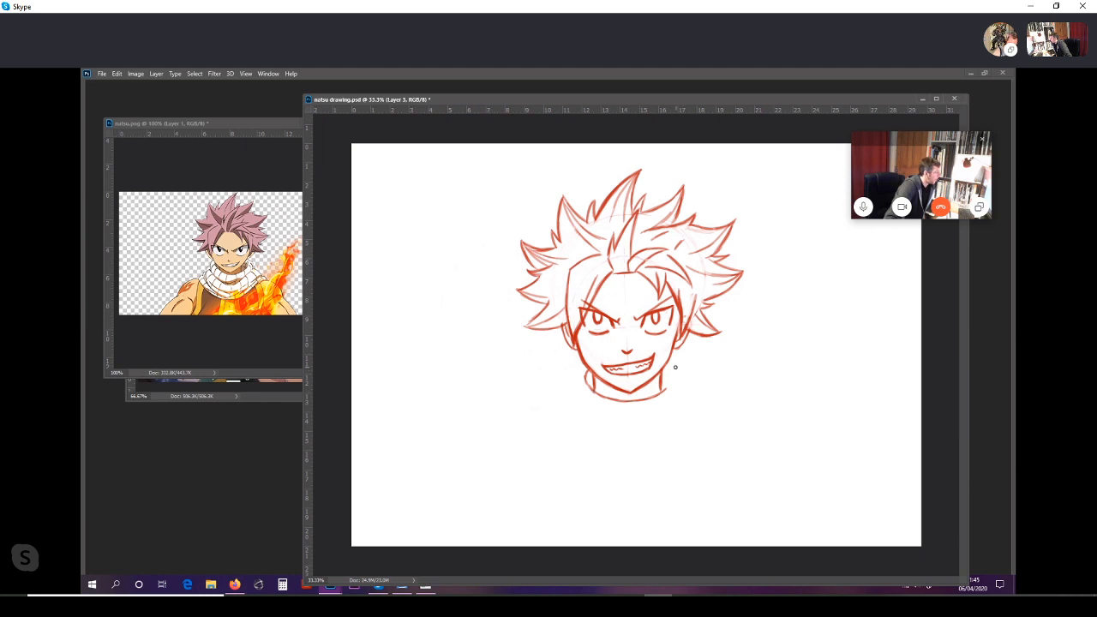
mouse_move(676, 366)
mouse_down()
mouse_move(675, 384)
mouse_move(655, 395)
mouse_up()
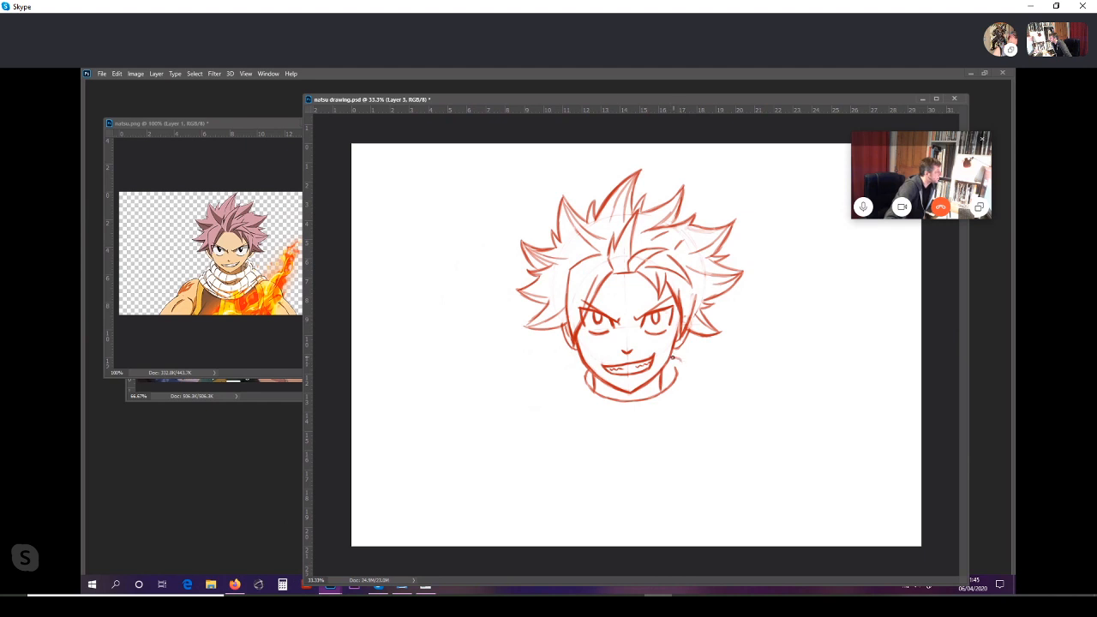
Step: Draw the scarf's rounded sides and short fold lines hanging from its upper edge all around the neck
drag(684, 364, 691, 380)
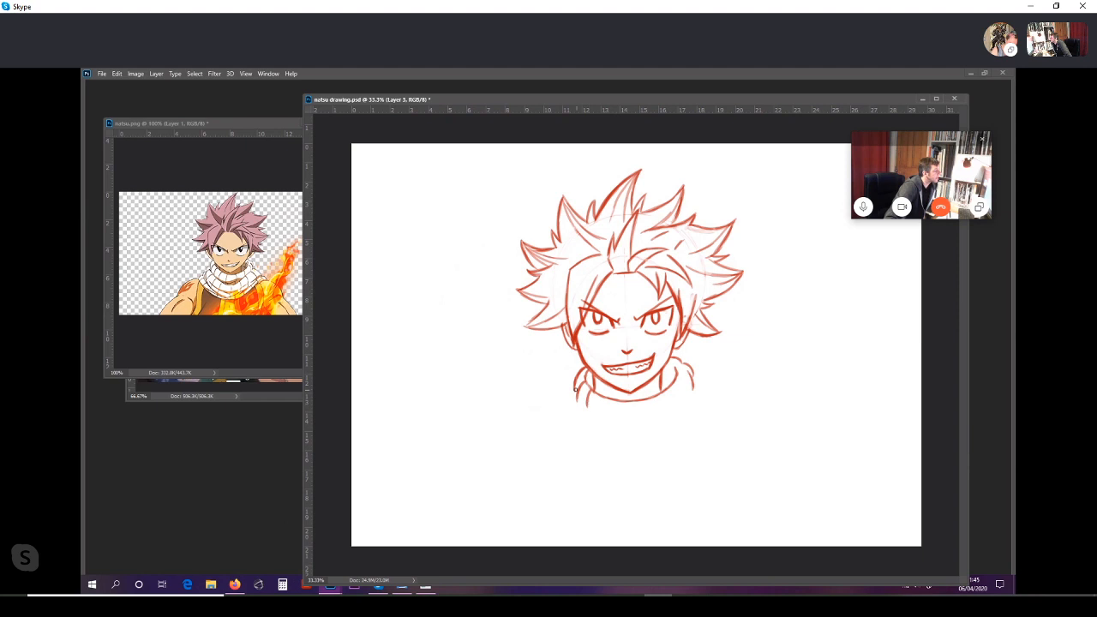
drag(580, 399, 591, 406)
drag(681, 381, 683, 396)
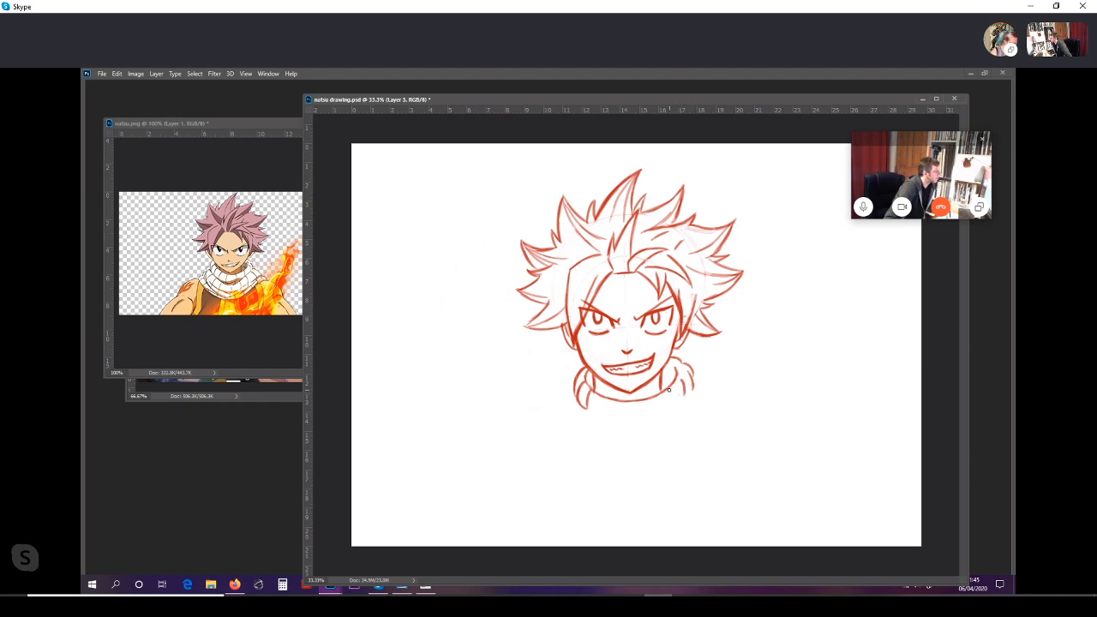
drag(670, 388, 671, 407)
drag(602, 399, 601, 416)
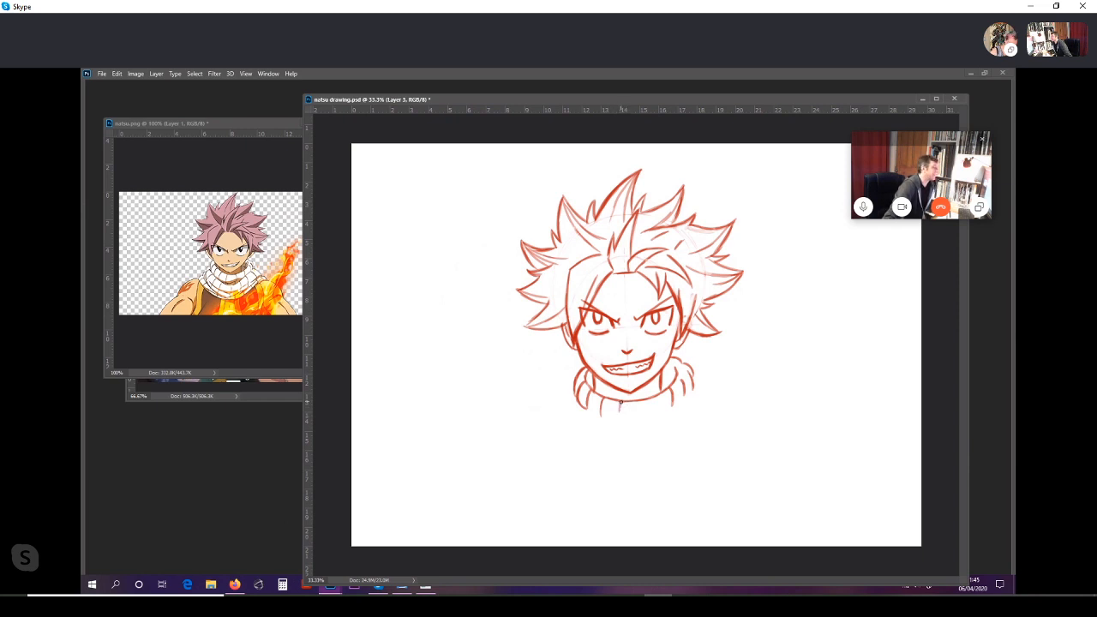
mouse_move(621, 401)
mouse_down()
mouse_move(620, 420)
mouse_move(642, 414)
mouse_up()
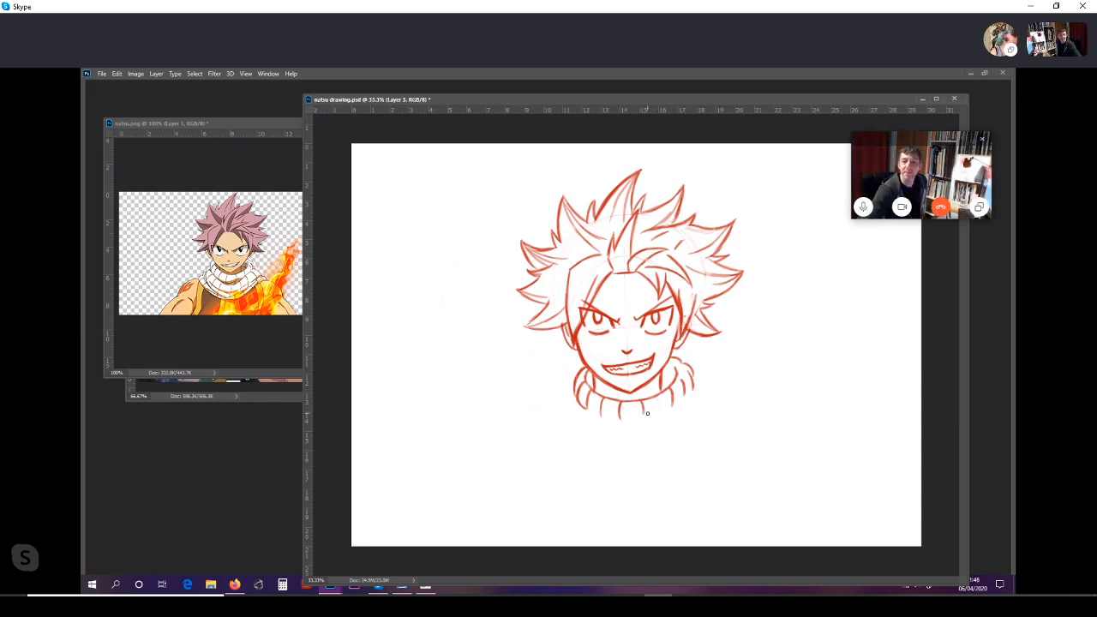
key(ctrl)
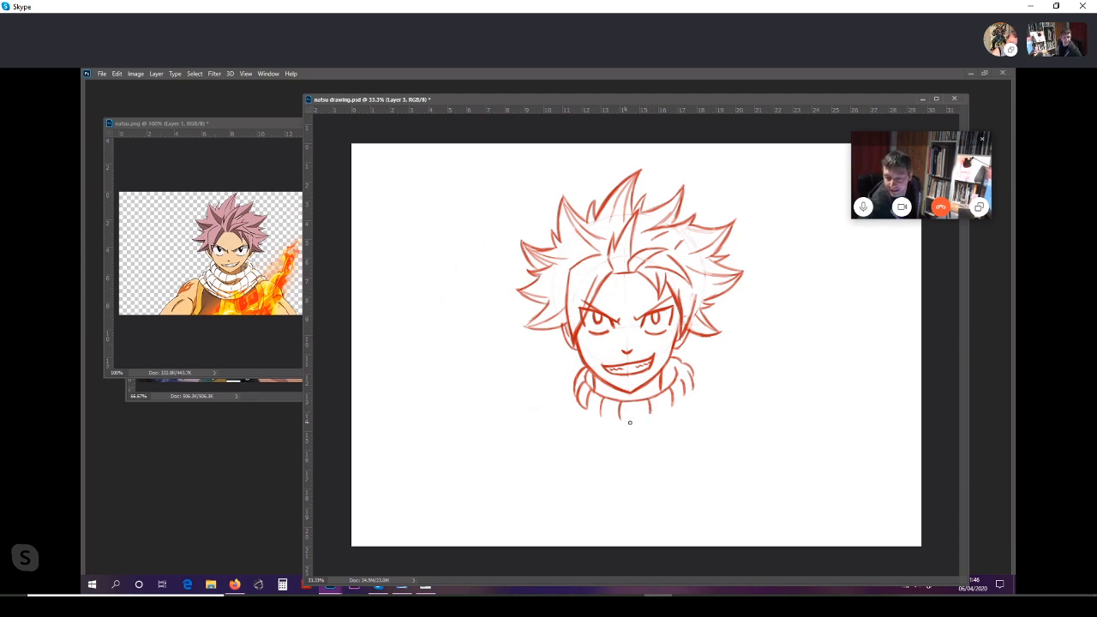
Step: Close the top scarf roll with a curved lower edge and outline a wider second wrap beneath it, dipping to a rounded point below the chin
drag(621, 420, 665, 407)
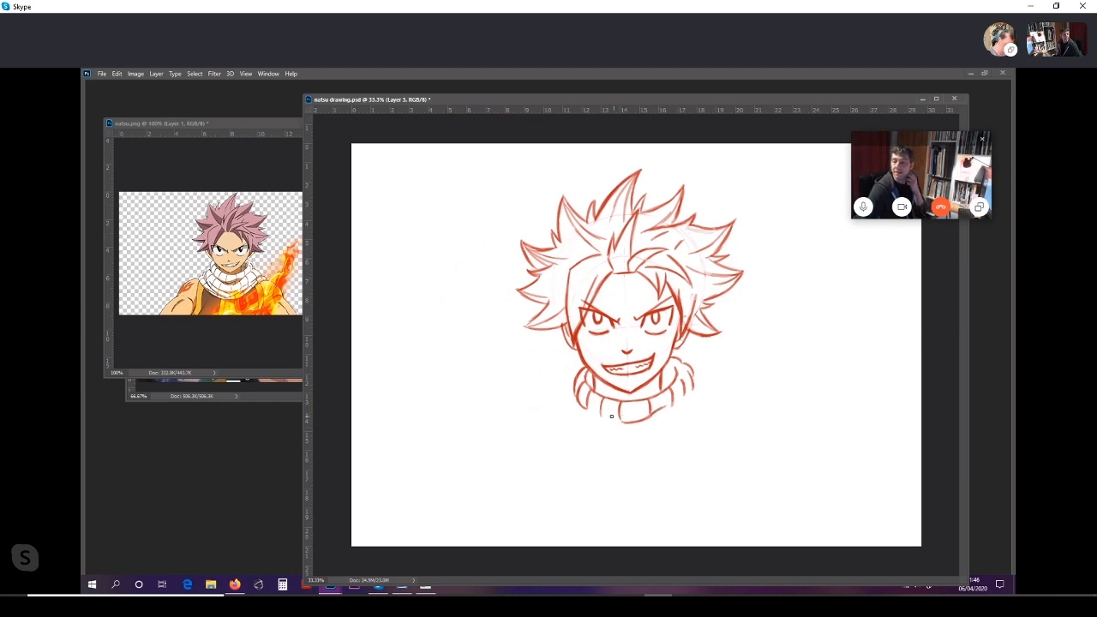
mouse_move(589, 407)
mouse_down()
mouse_move(618, 421)
mouse_move(694, 385)
mouse_move(718, 409)
mouse_up()
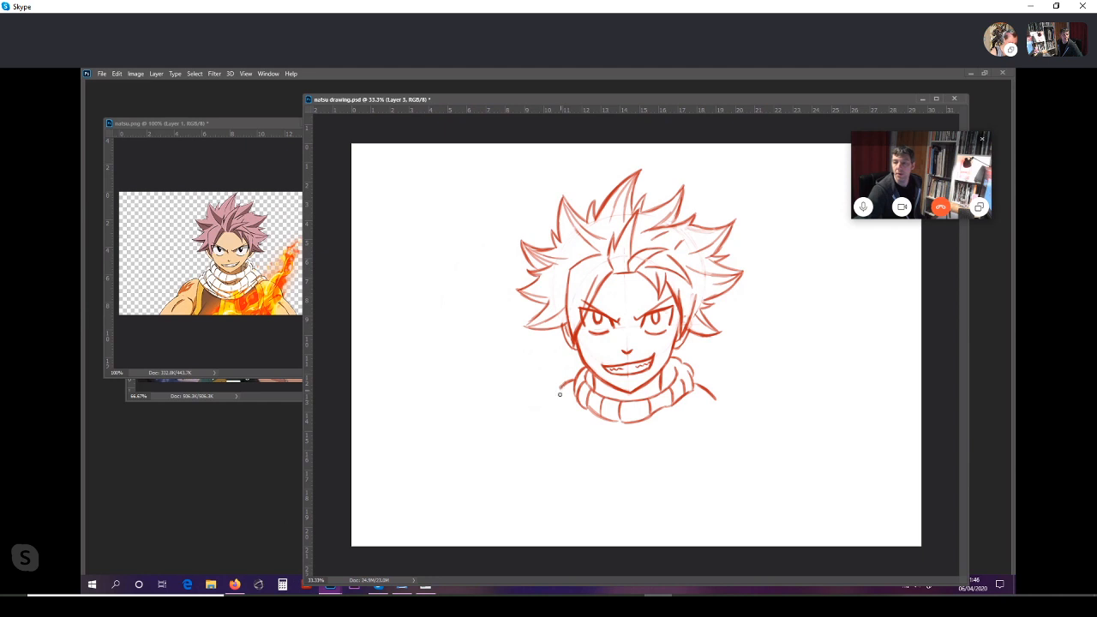
drag(560, 387, 567, 423)
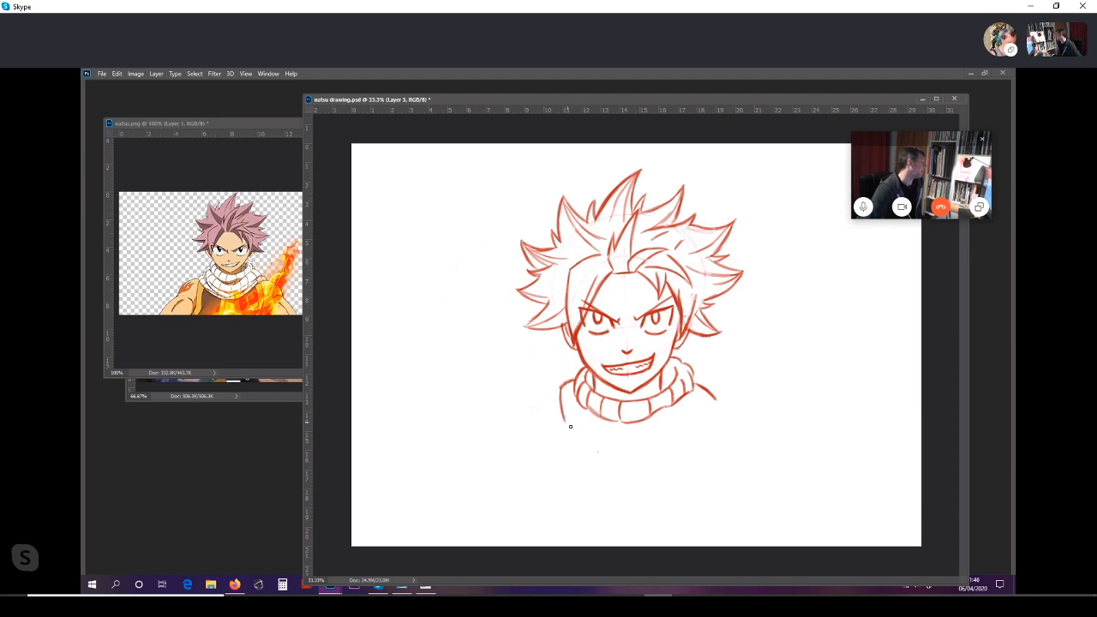
mouse_move(562, 411)
mouse_down()
mouse_move(579, 438)
mouse_move(615, 450)
mouse_up()
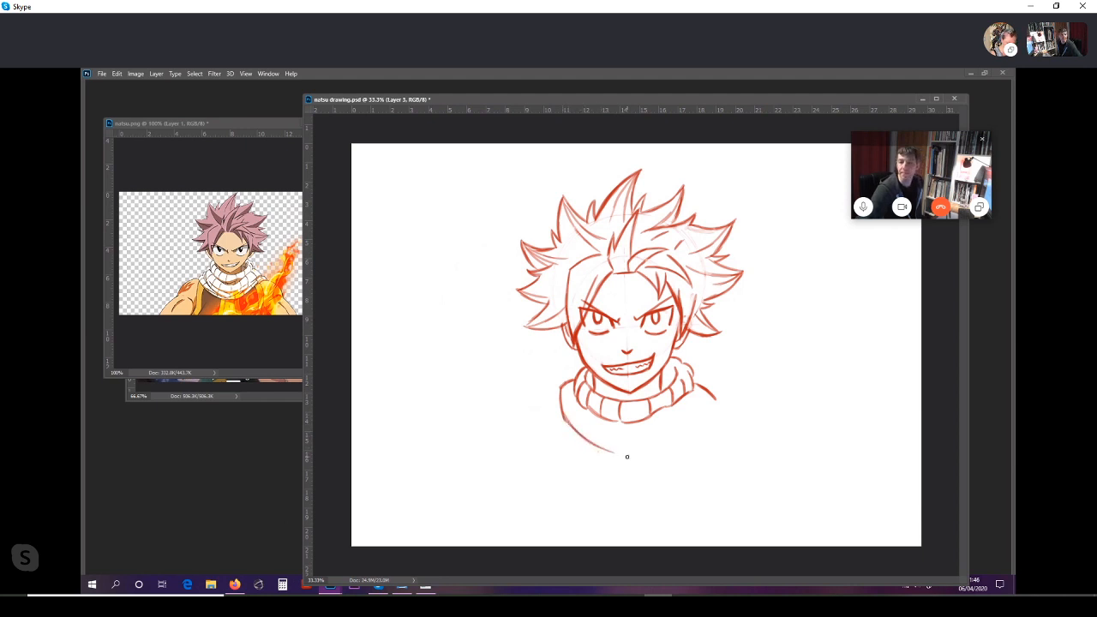
drag(564, 417, 615, 455)
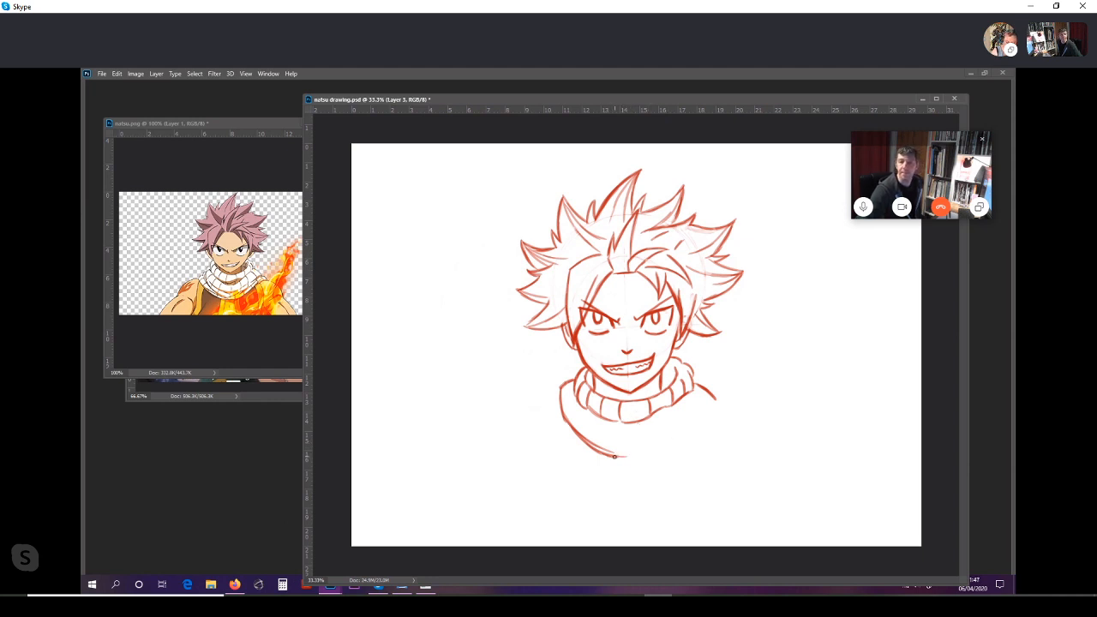
drag(613, 456, 628, 458)
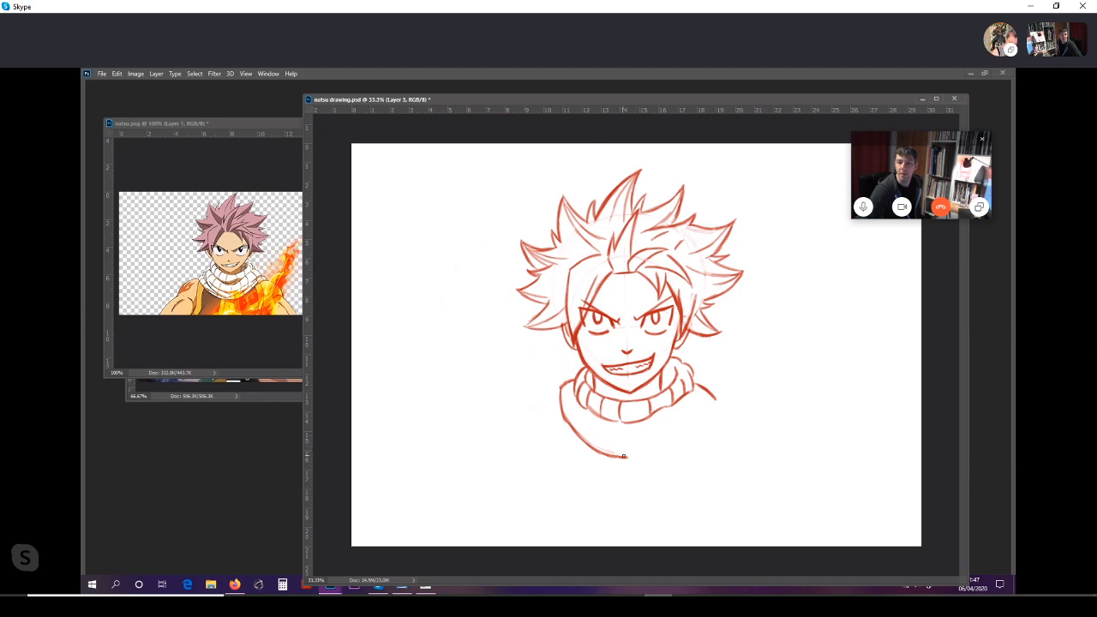
drag(624, 456, 666, 434)
drag(717, 403, 648, 446)
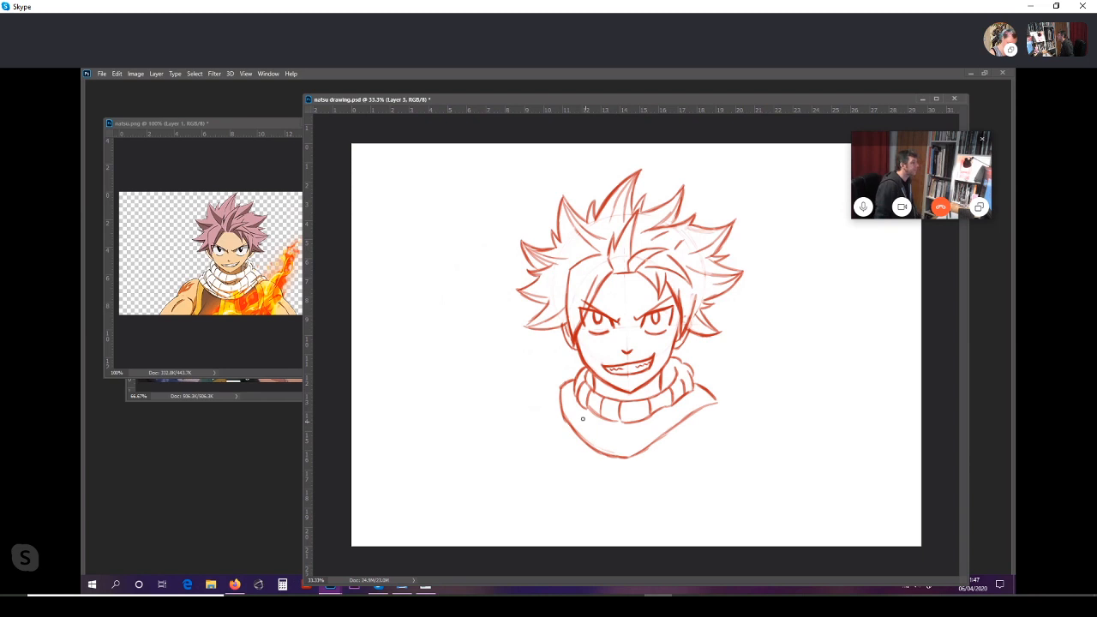
Step: Divide the second scarf wrap with an inner curve and rows of short fold lines, closing its pointed end over the shoulder
mouse_move(574, 417)
mouse_down()
mouse_move(626, 439)
mouse_move(615, 444)
mouse_move(710, 402)
mouse_up()
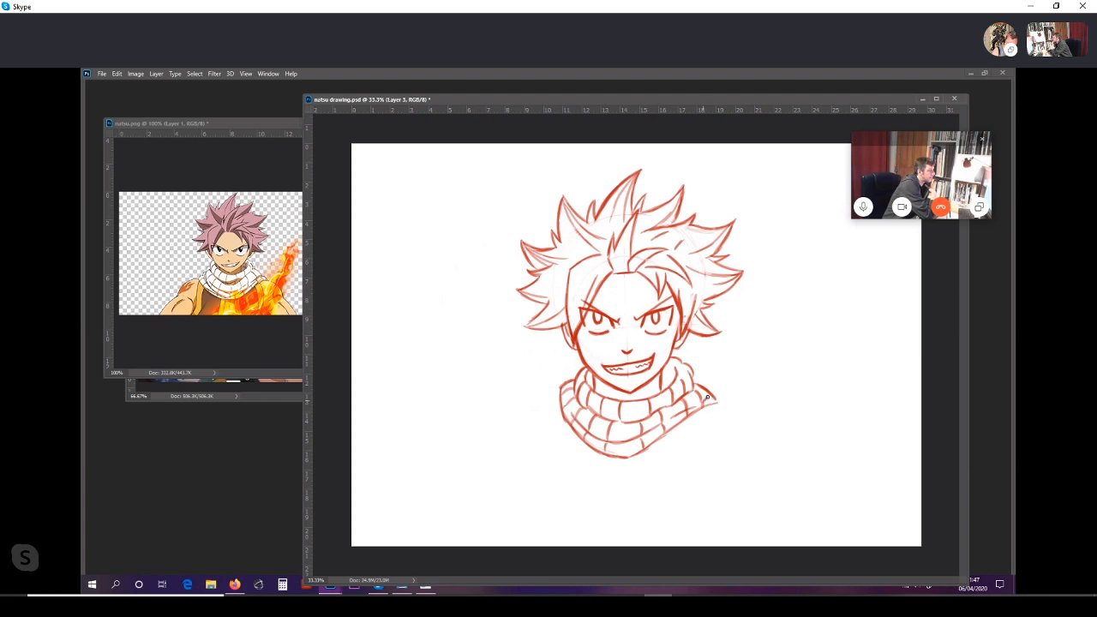
drag(709, 395, 715, 403)
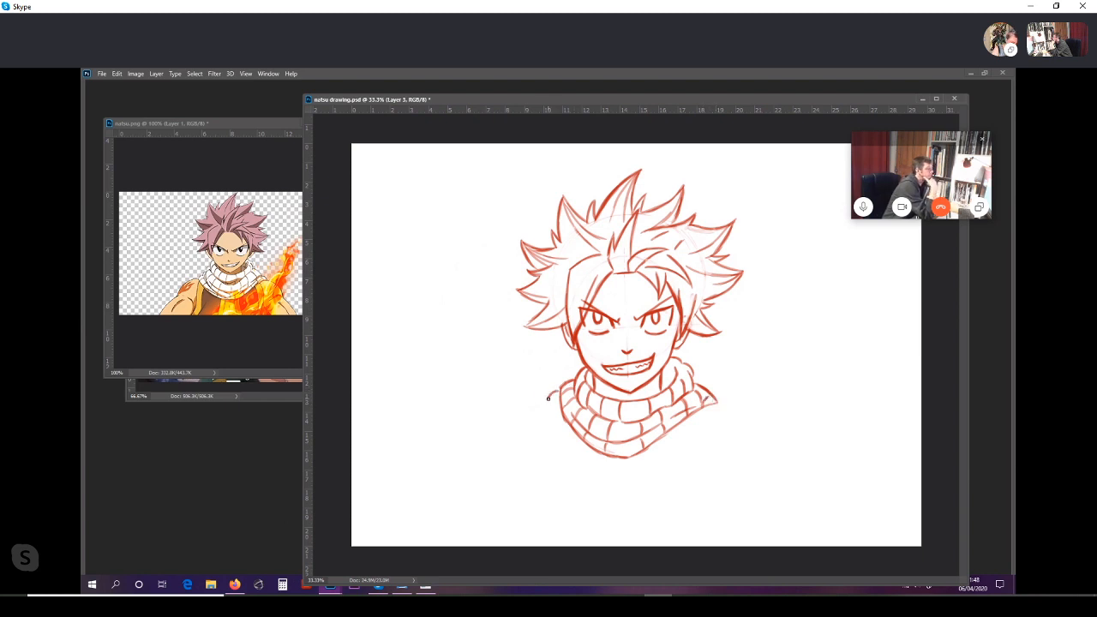
Step: Outline a third, outer scarf wrap around the second one and start a short shoulder line outward on each side
mouse_move(548, 398)
mouse_down()
mouse_move(558, 436)
mouse_move(577, 451)
mouse_move(602, 460)
mouse_up()
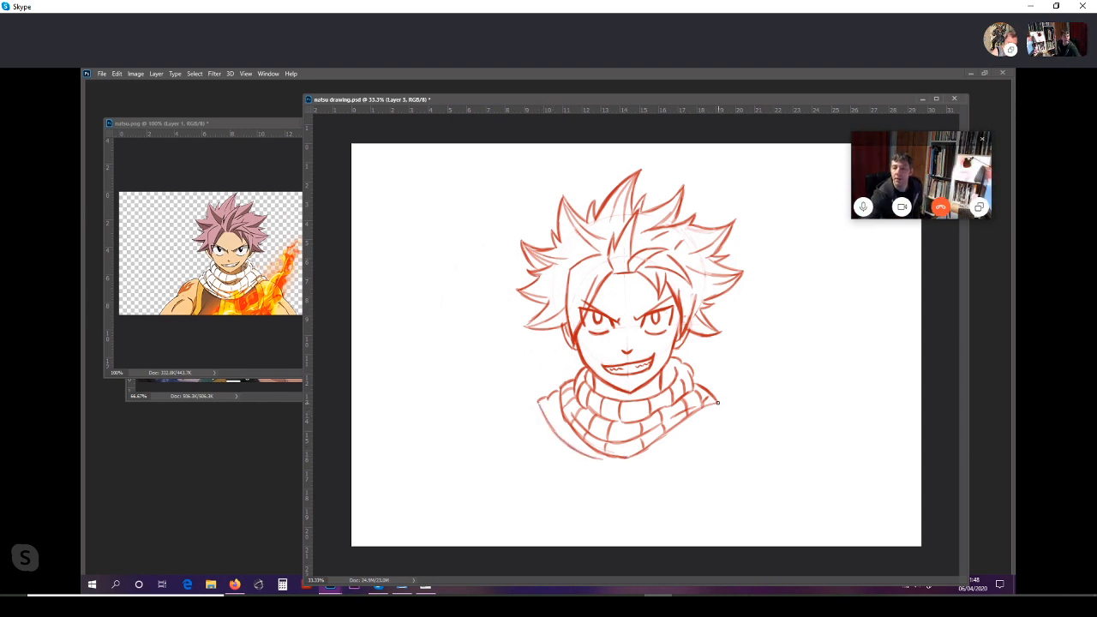
drag(718, 402, 724, 413)
mouse_move(603, 459)
mouse_down()
mouse_move(649, 460)
mouse_move(724, 414)
mouse_up()
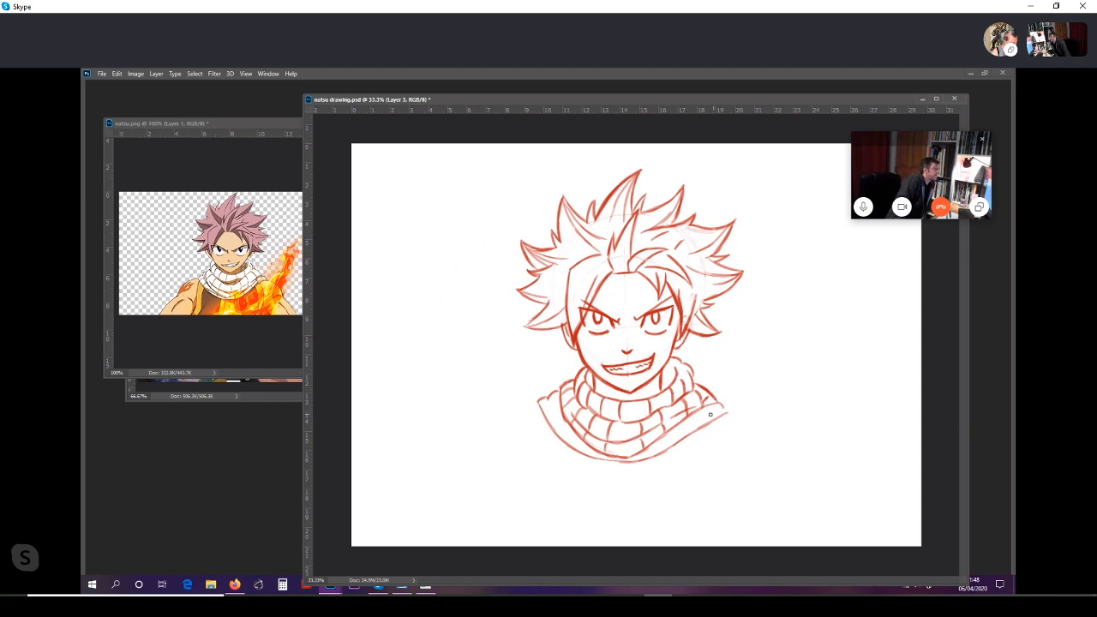
drag(537, 404, 524, 409)
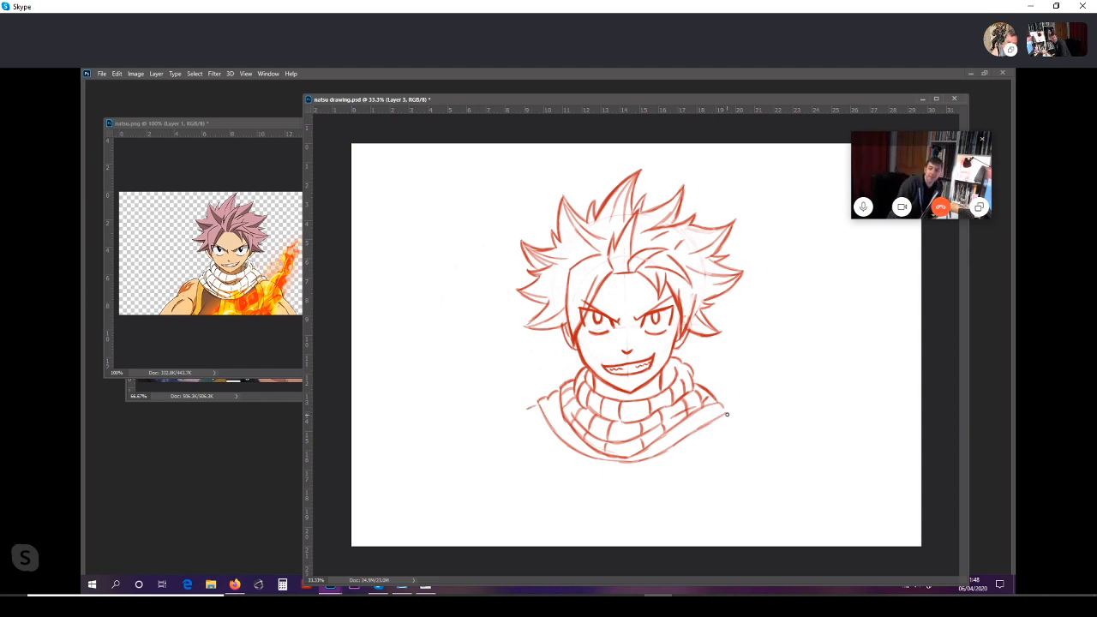
drag(727, 414, 739, 415)
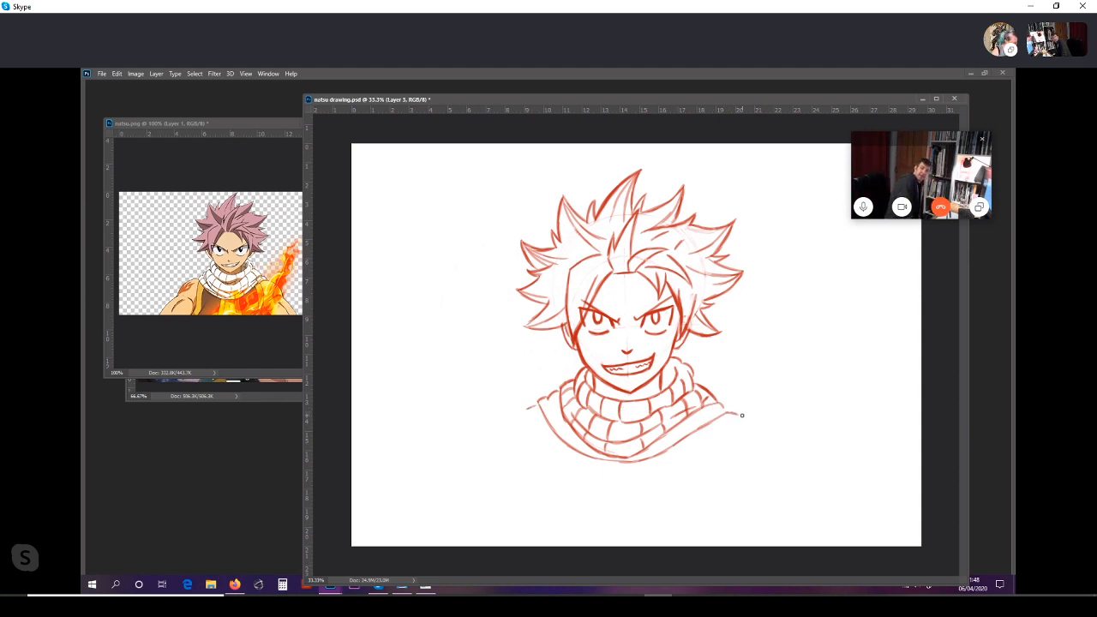
Step: Fill the outer scarf wrap with short fold lines from one shoulder to the other
drag(558, 390, 550, 396)
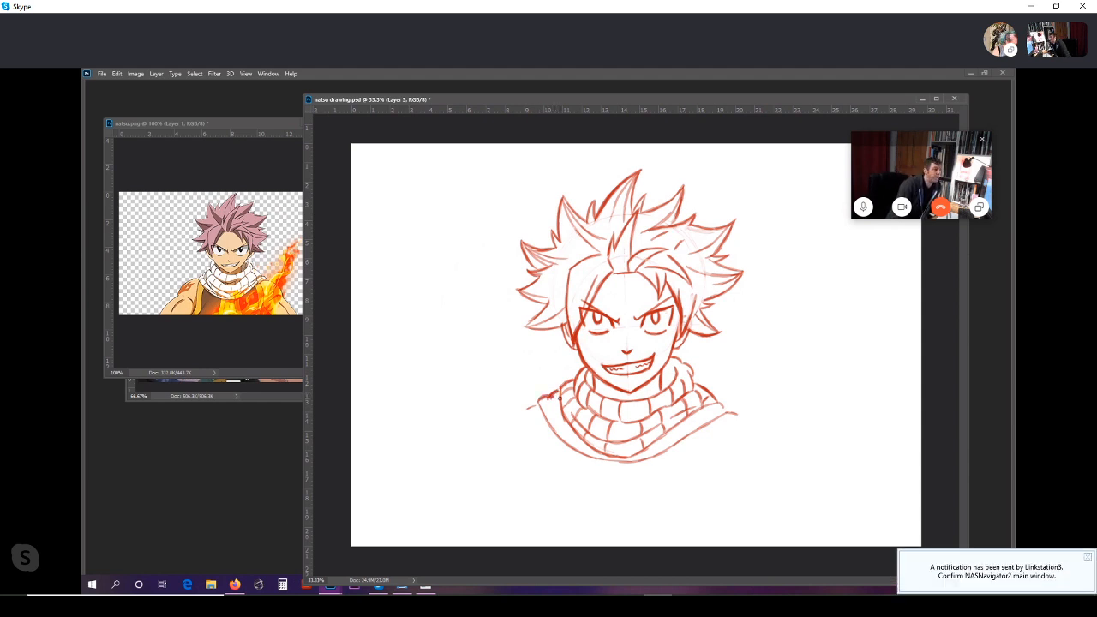
drag(552, 394, 565, 420)
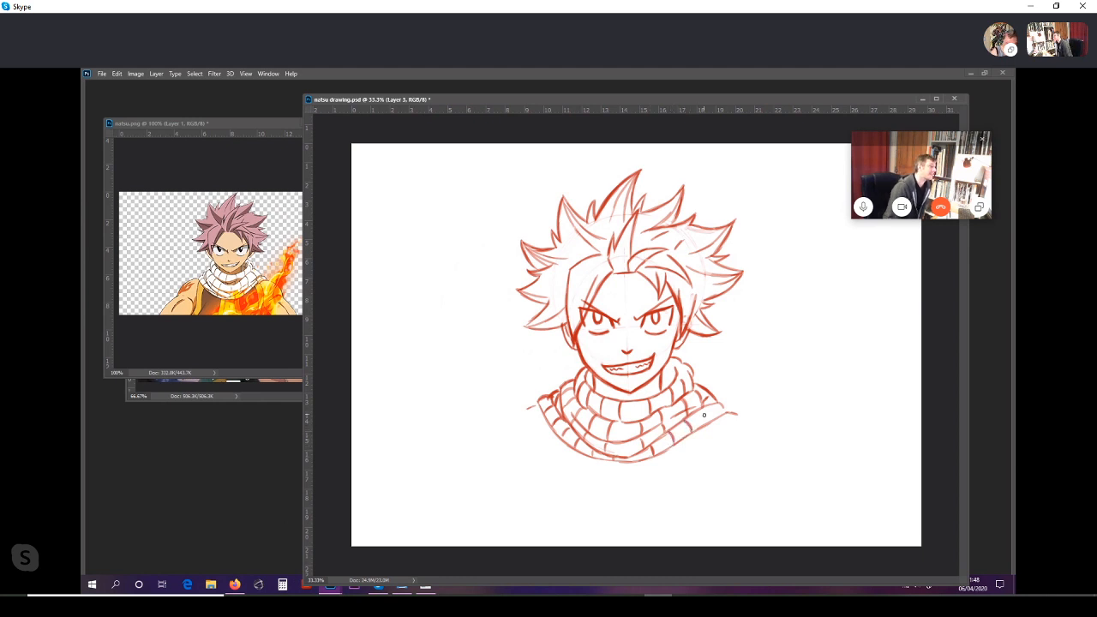
drag(710, 406, 714, 418)
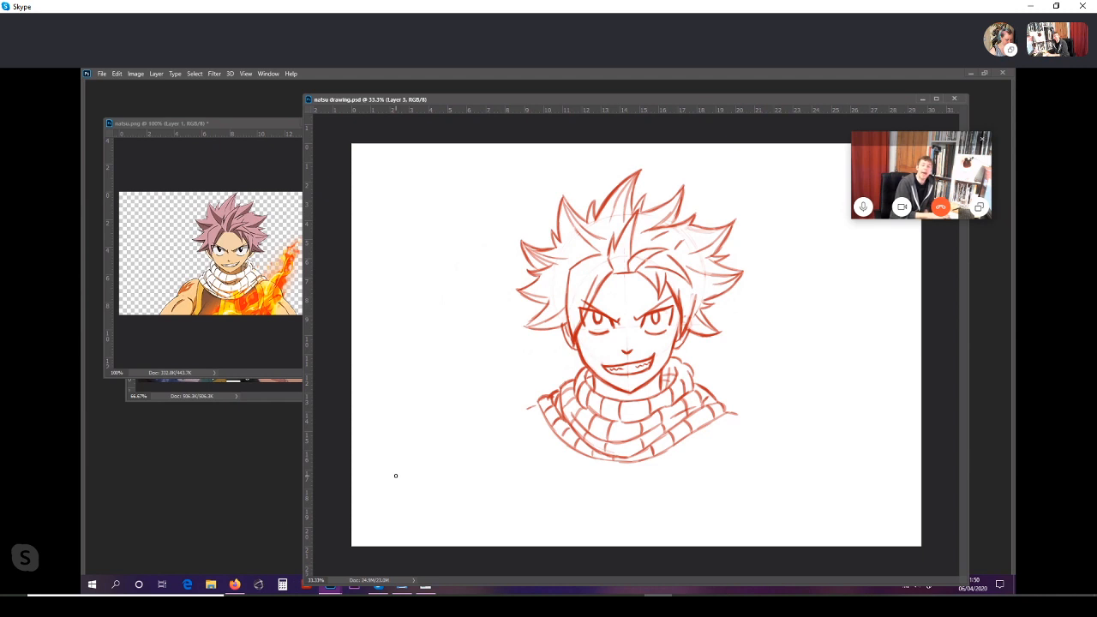
mouse_move(655, 104)
mouse_down()
mouse_move(678, 72)
mouse_move(656, 96)
mouse_up()
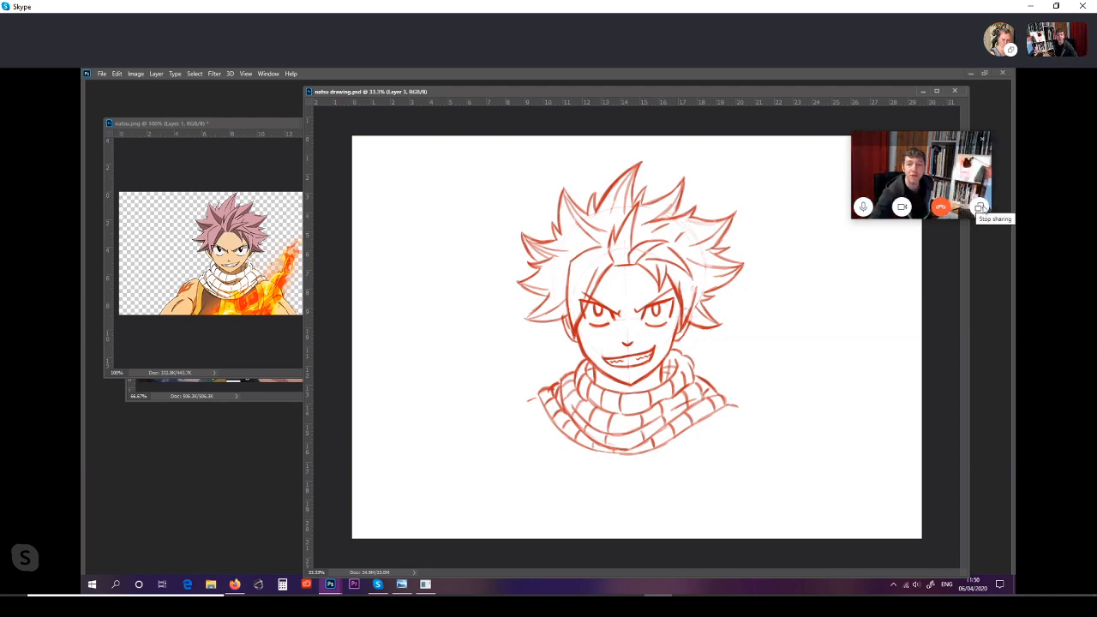
Step: Switch to the Skype call window and open its screen-sharing options
mouse_move(1011, 187)
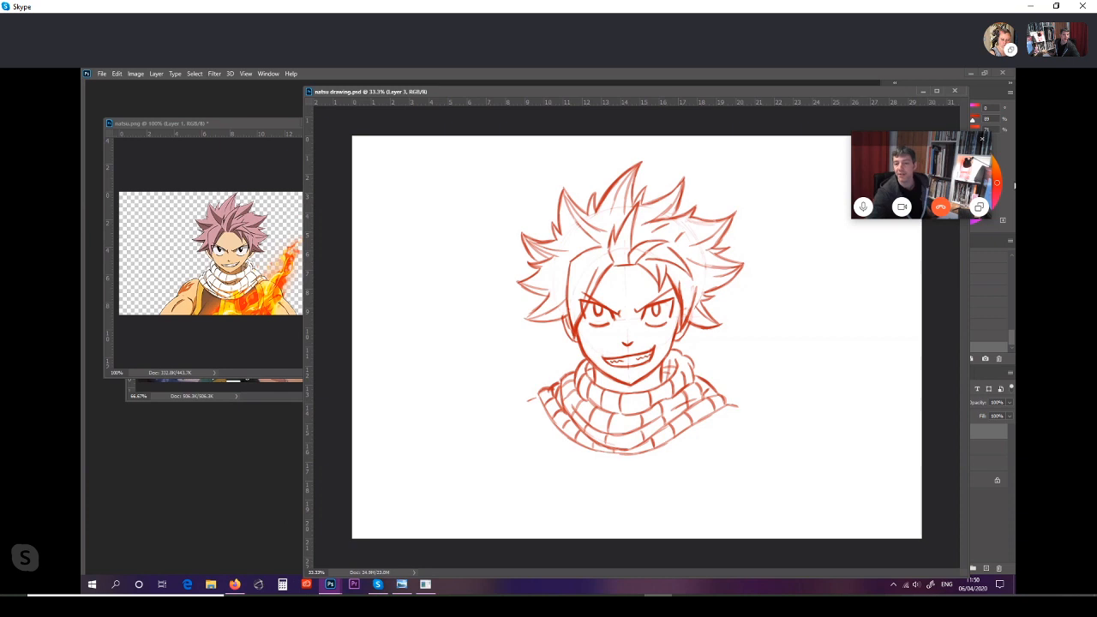
click(978, 209)
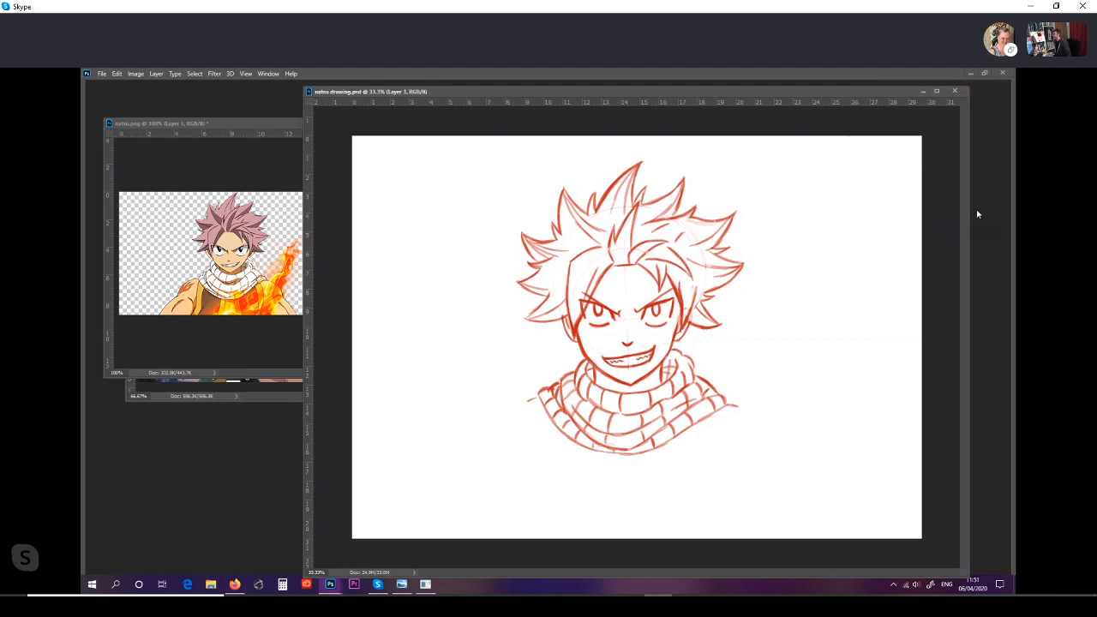
click(378, 584)
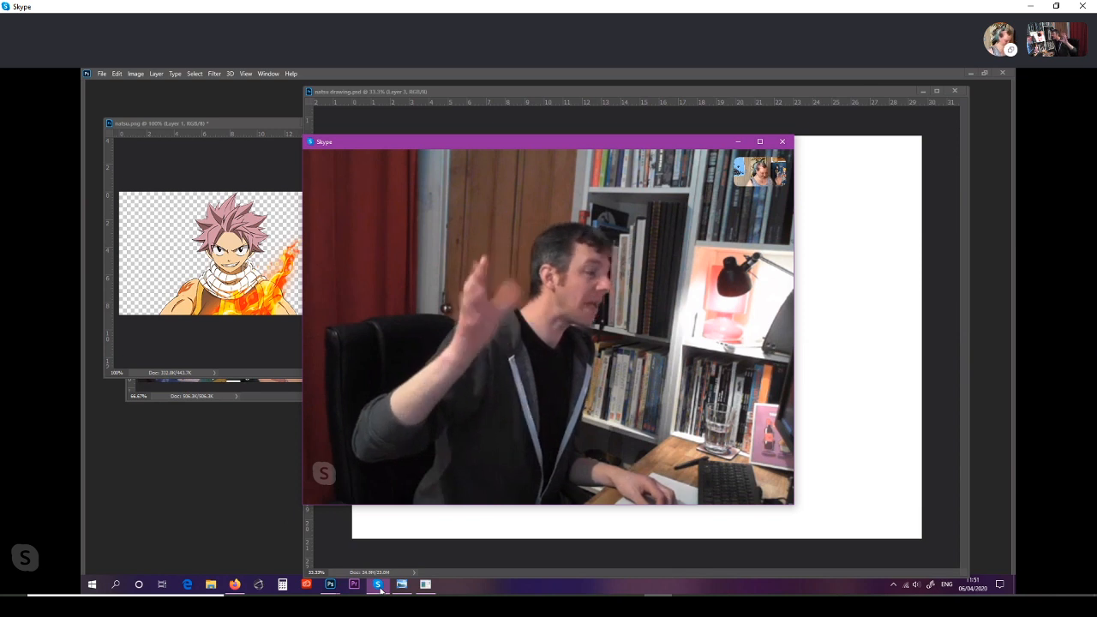
mouse_move(401, 584)
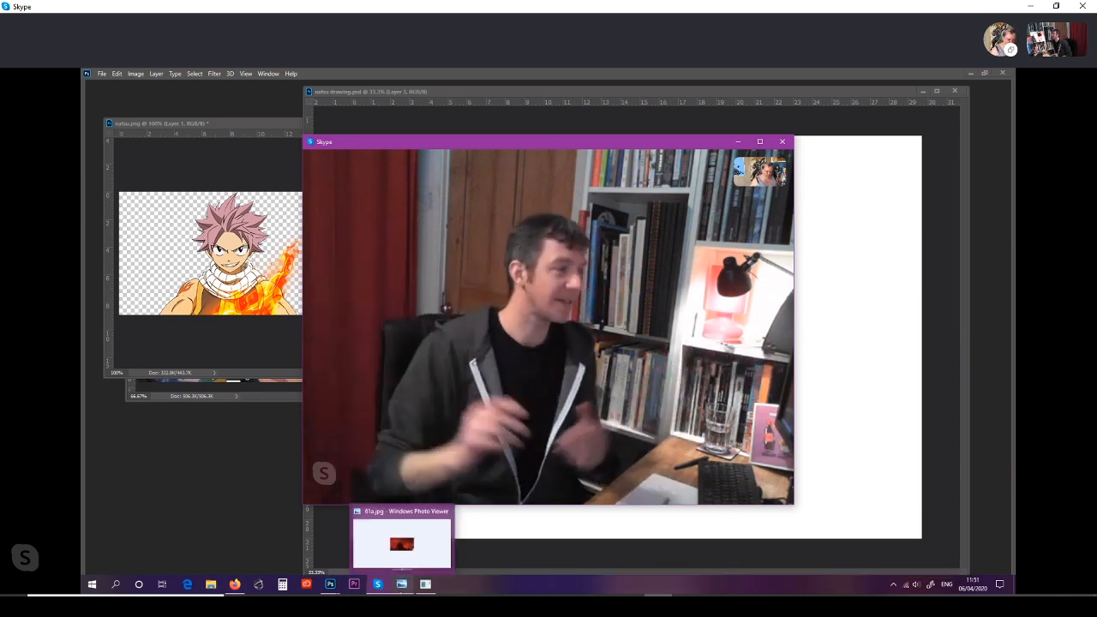
click(423, 570)
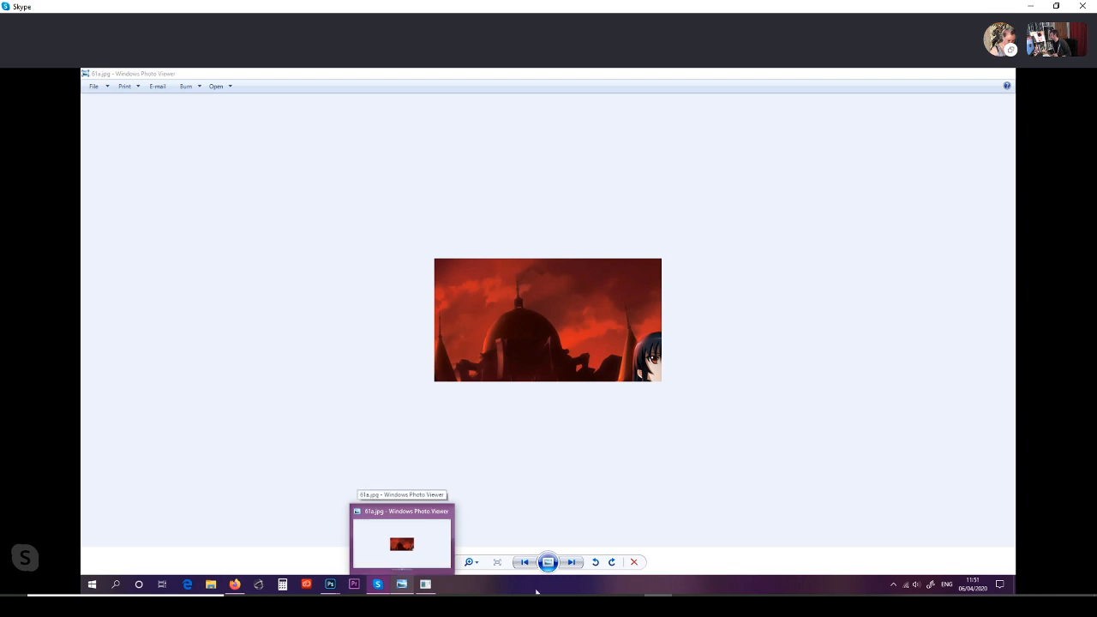
mouse_move(378, 585)
click(397, 547)
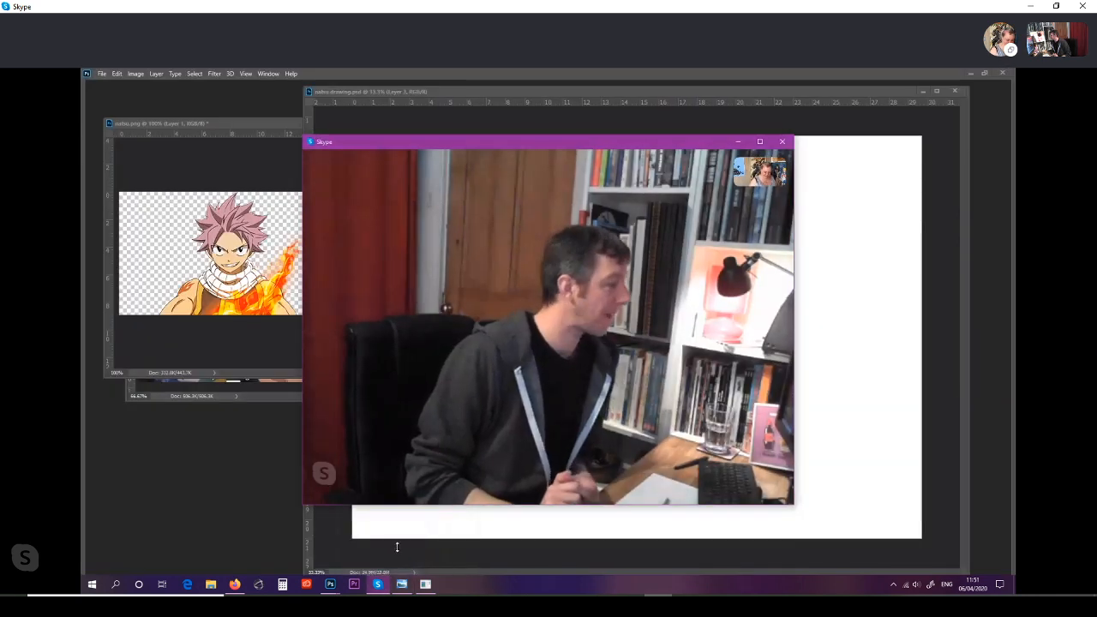
mouse_move(569, 485)
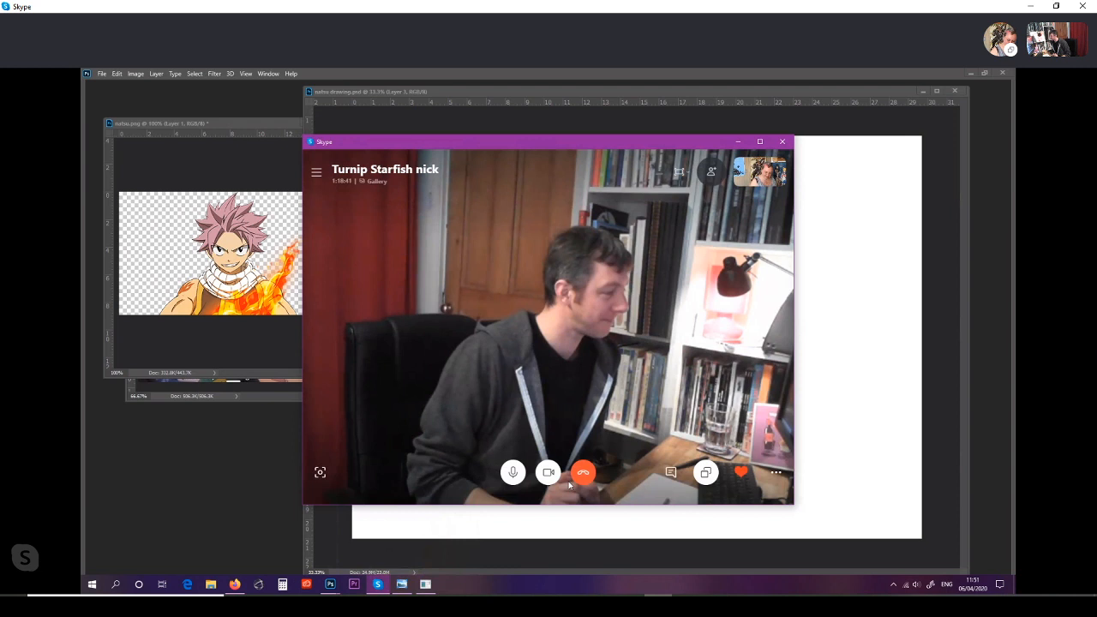
click(705, 473)
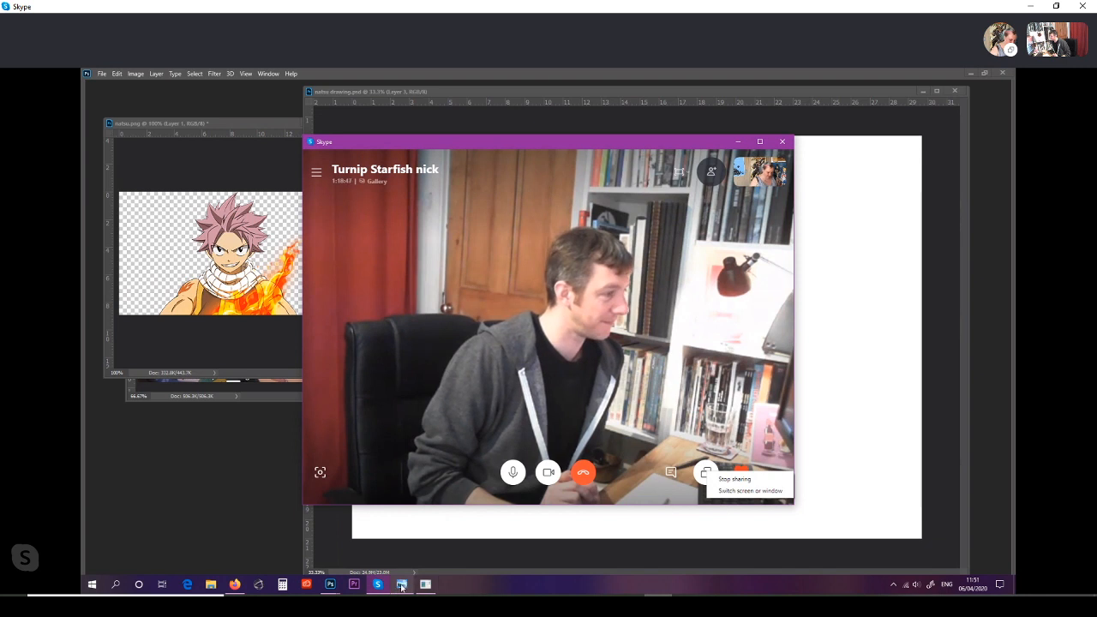
Step: Switch to Windows Photo Viewer and step from the red-sky castle crop through the wider crop to the full group picture
click(401, 588)
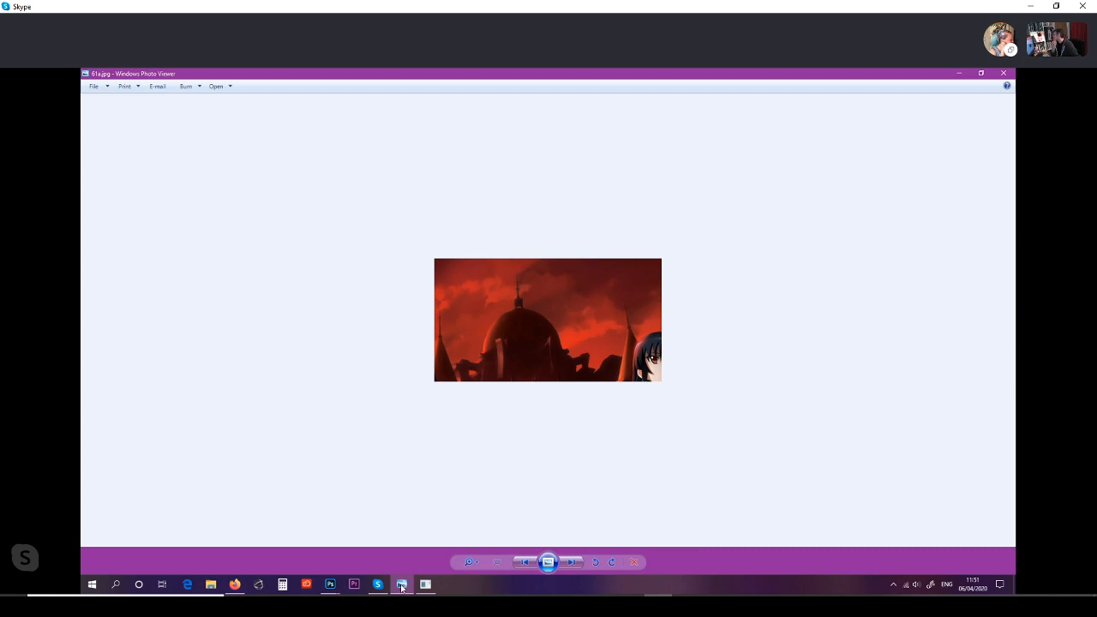
key(Right)
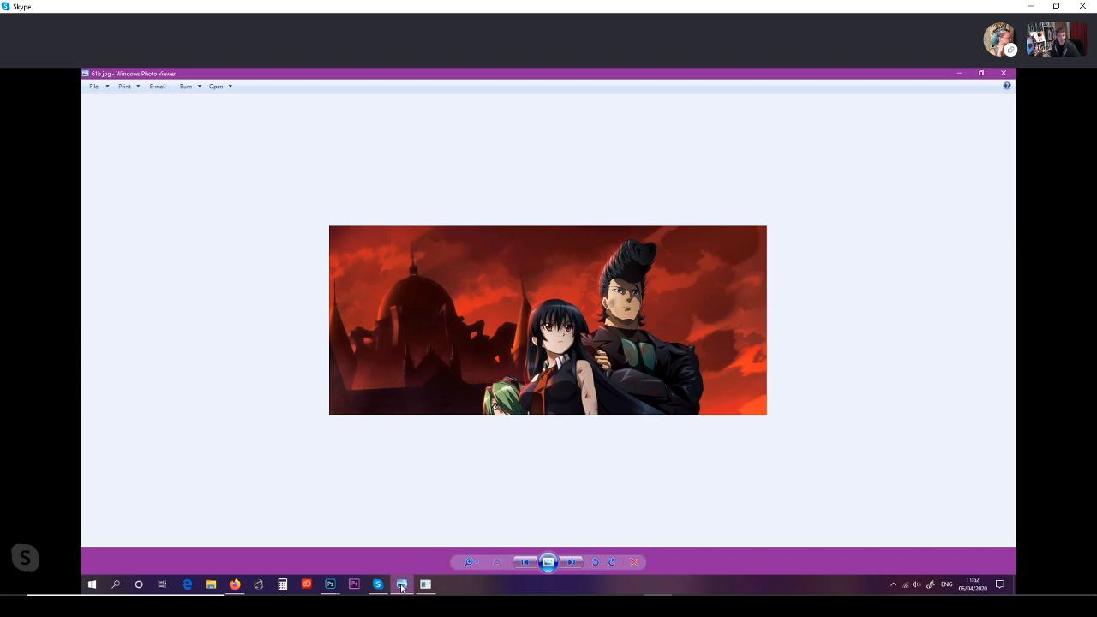
key(Right)
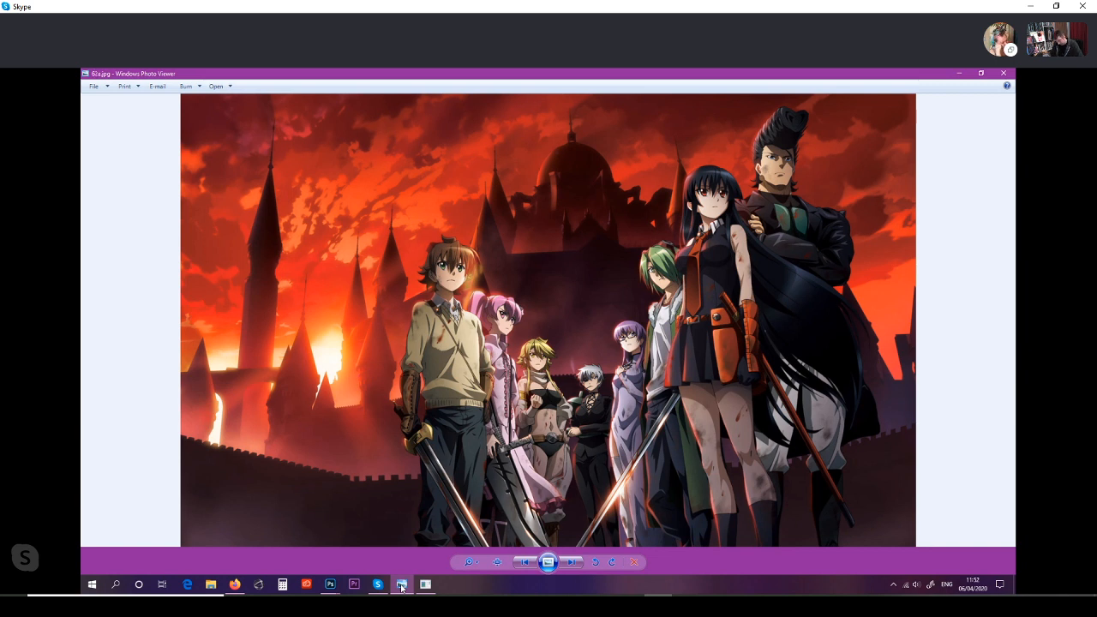
Step: Enlarge the yellow drill-nose crop, compare it with the wider crops up to the full Rave Master poster, and continue to the crowned-girl picture
key(Right)
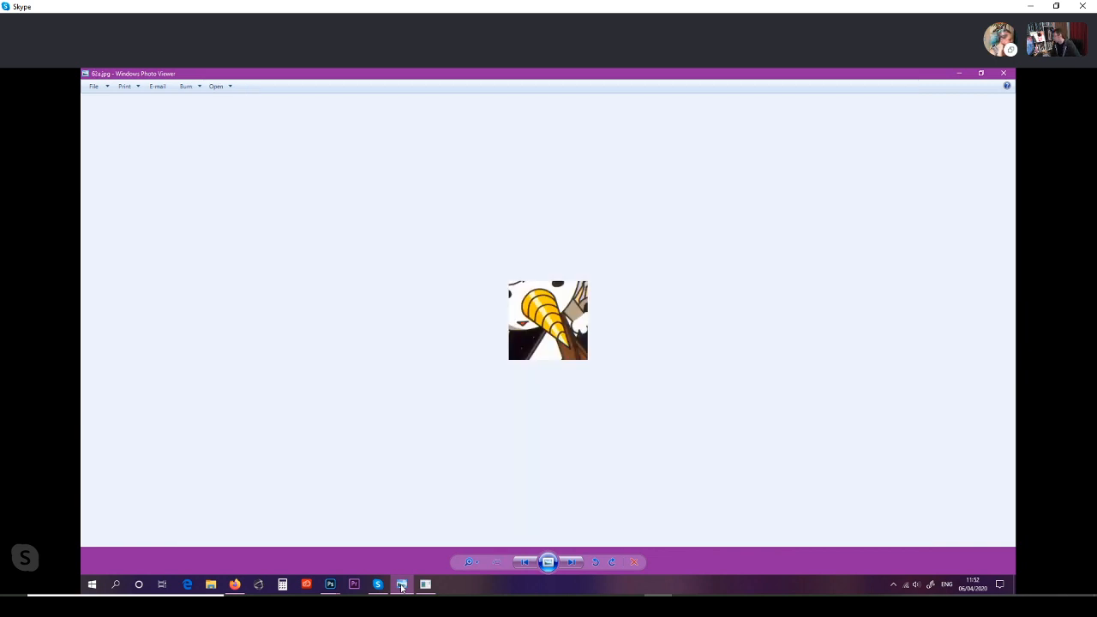
key(ctrl+plus)
key(ctrl+plus)
key(ctrl+plus)
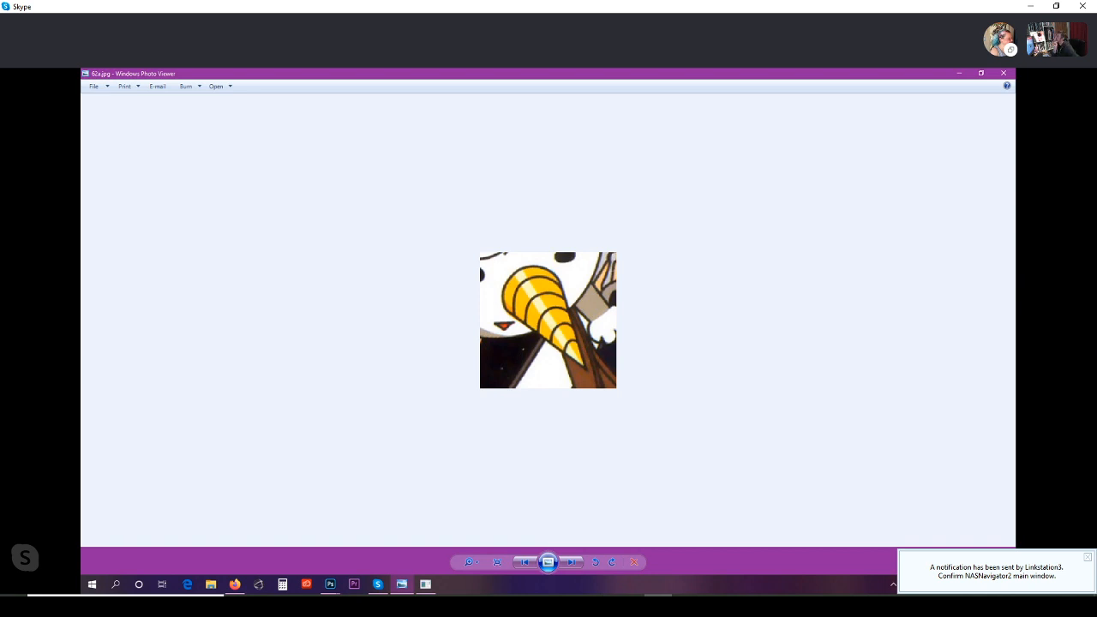
key(Right)
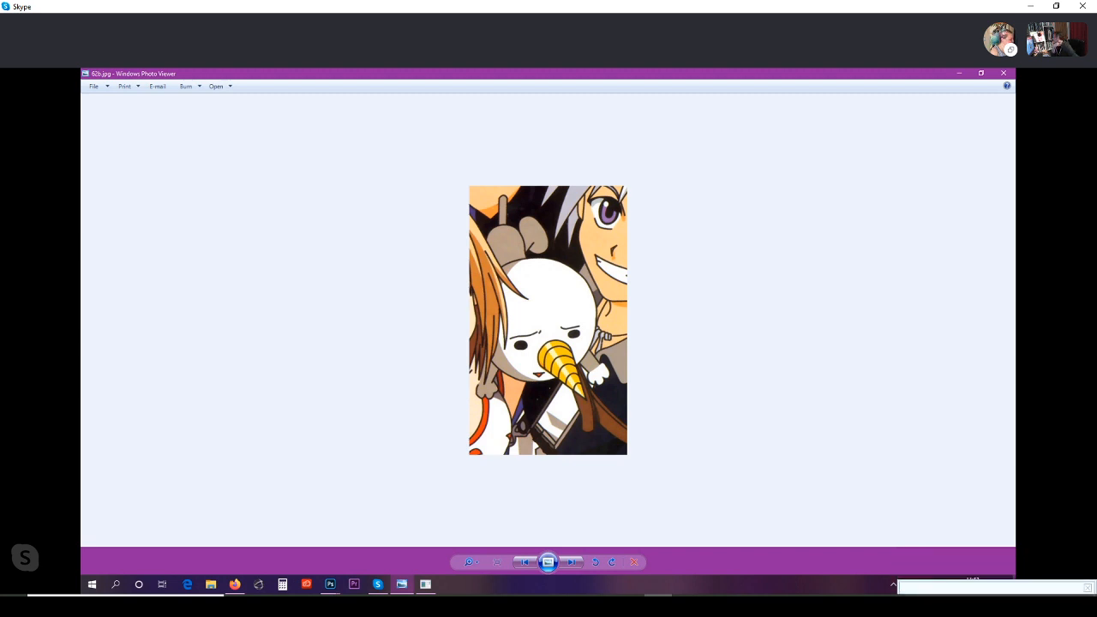
key(Left)
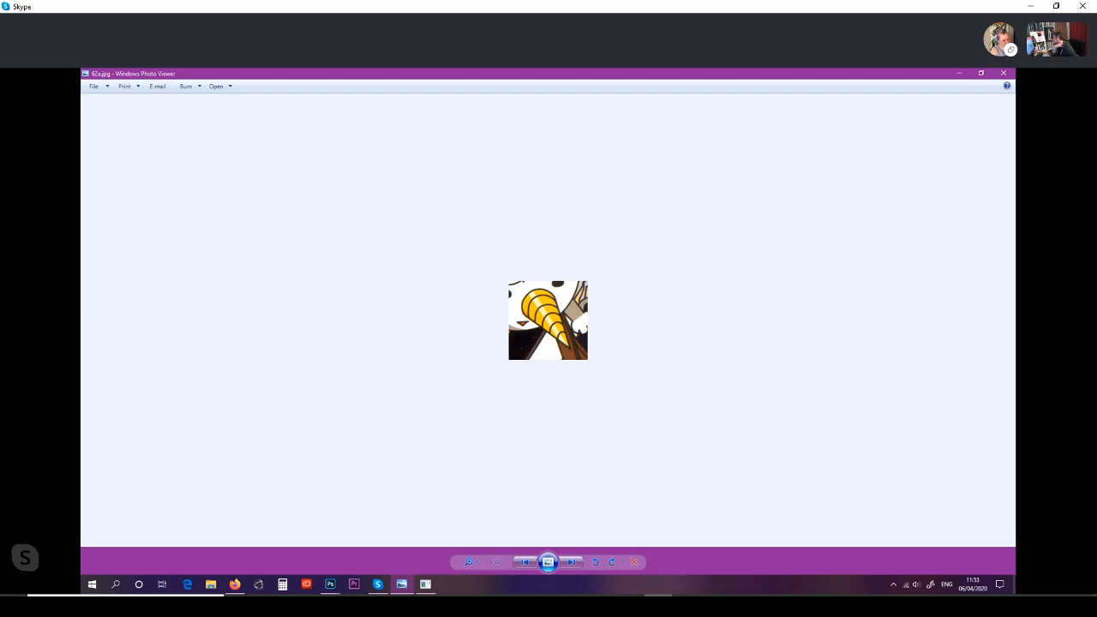
key(Right)
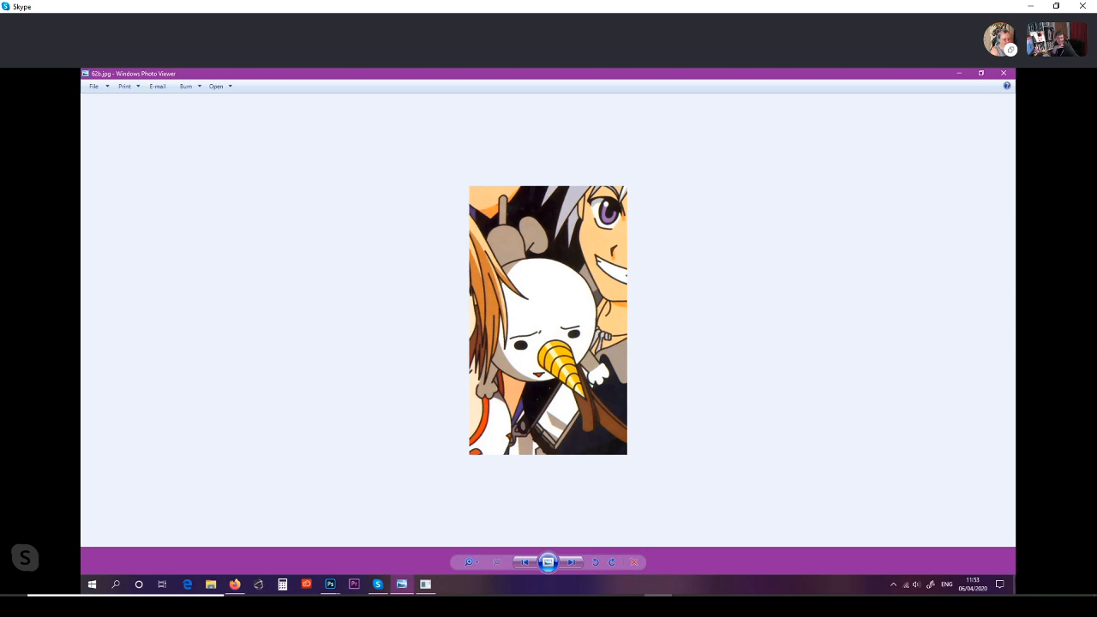
key(Right)
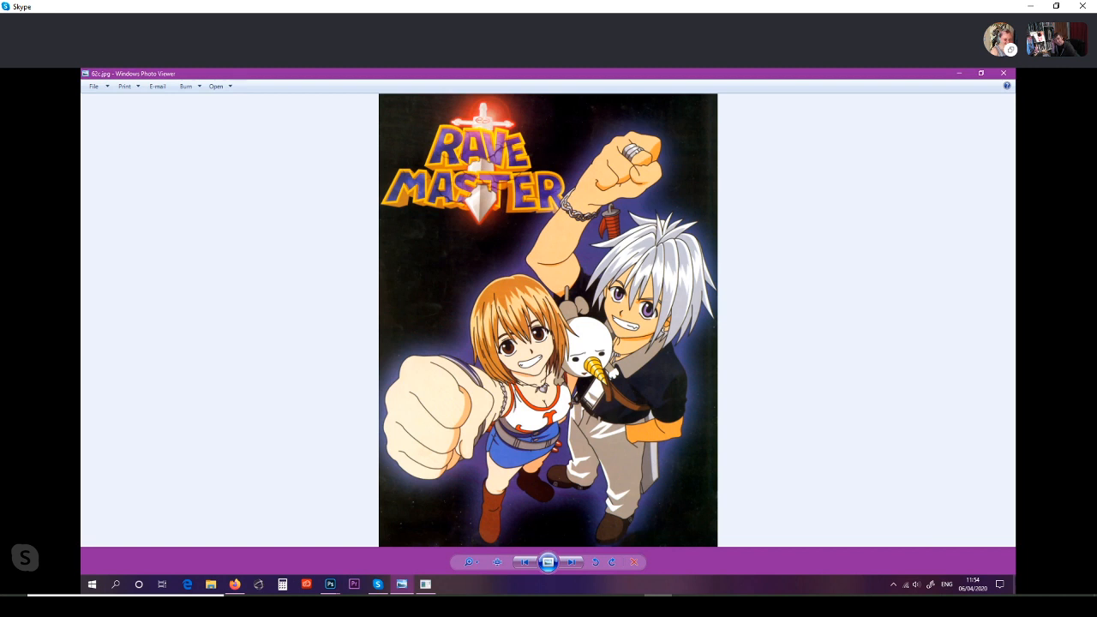
key(Right)
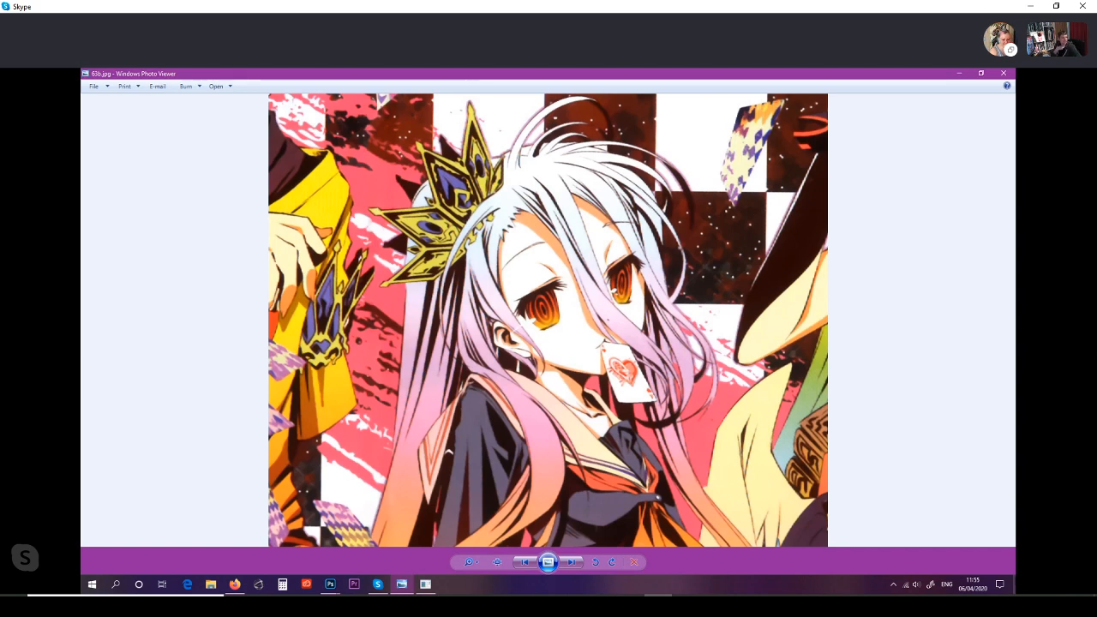
Step: Advance to the full picture of the crowned girl's group, enlarge the green dreadlocked-man crop, and widen to the full Danganronpa poster
key(Right)
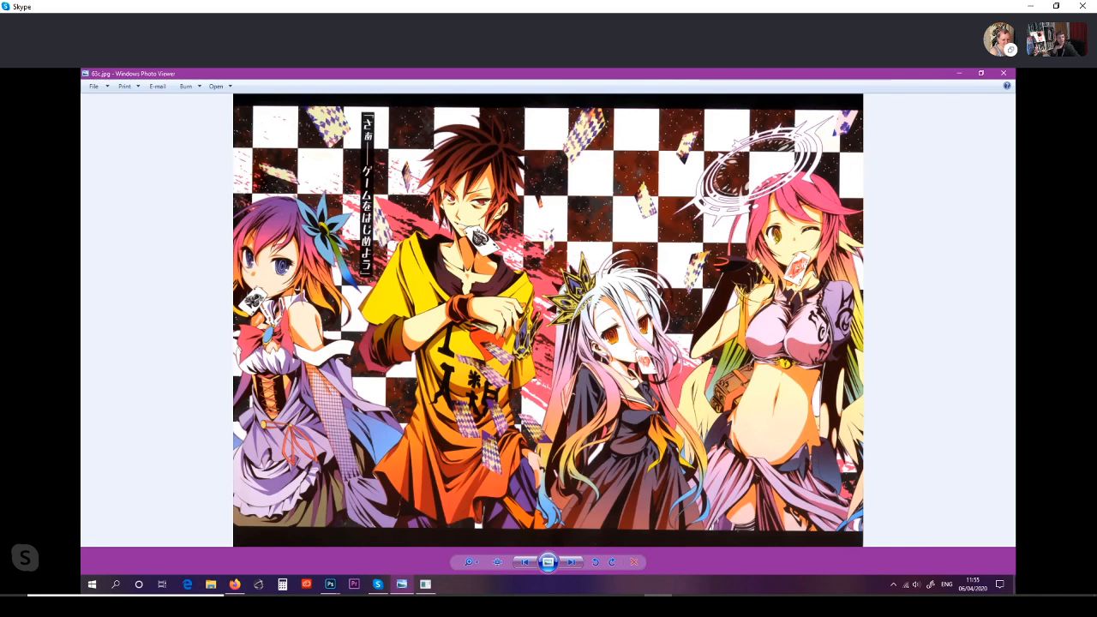
key(Right)
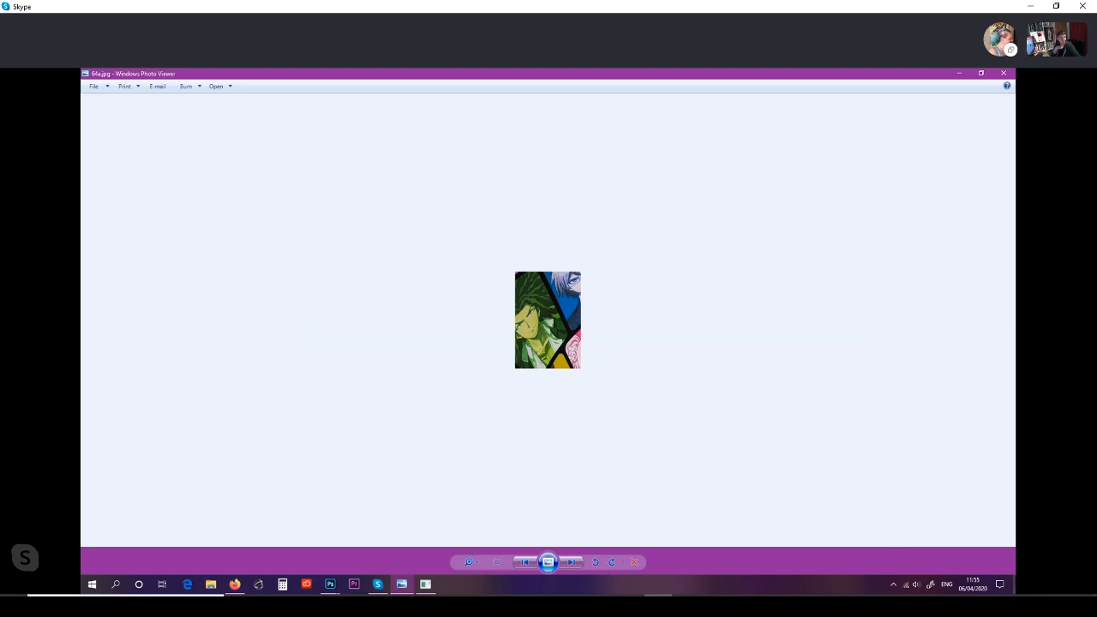
scroll(548, 320, up, 3)
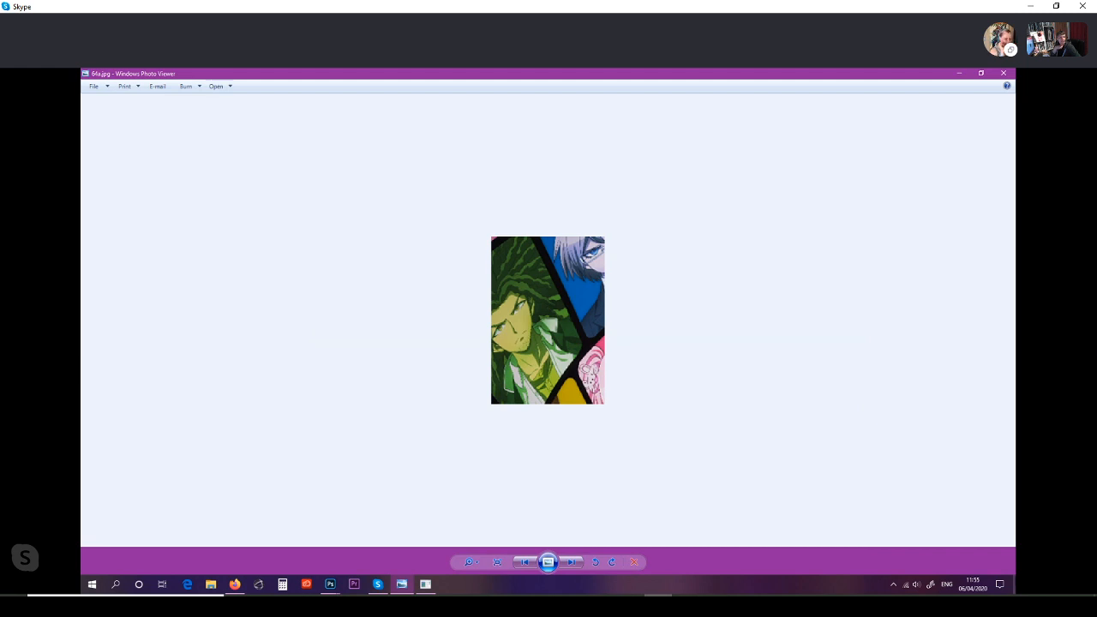
key(Right)
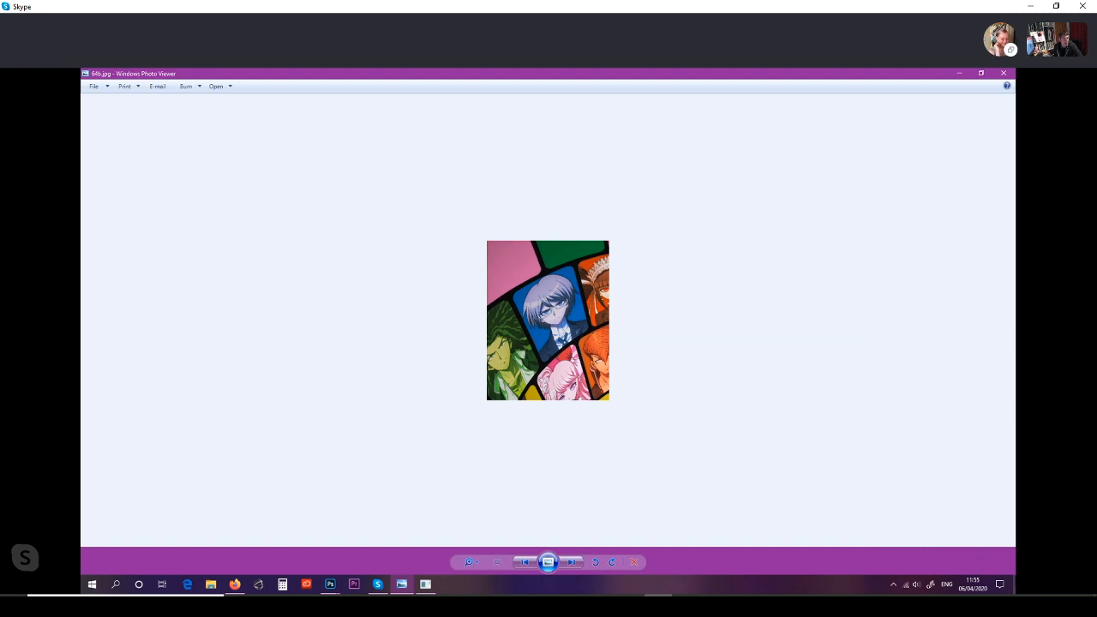
key(Right)
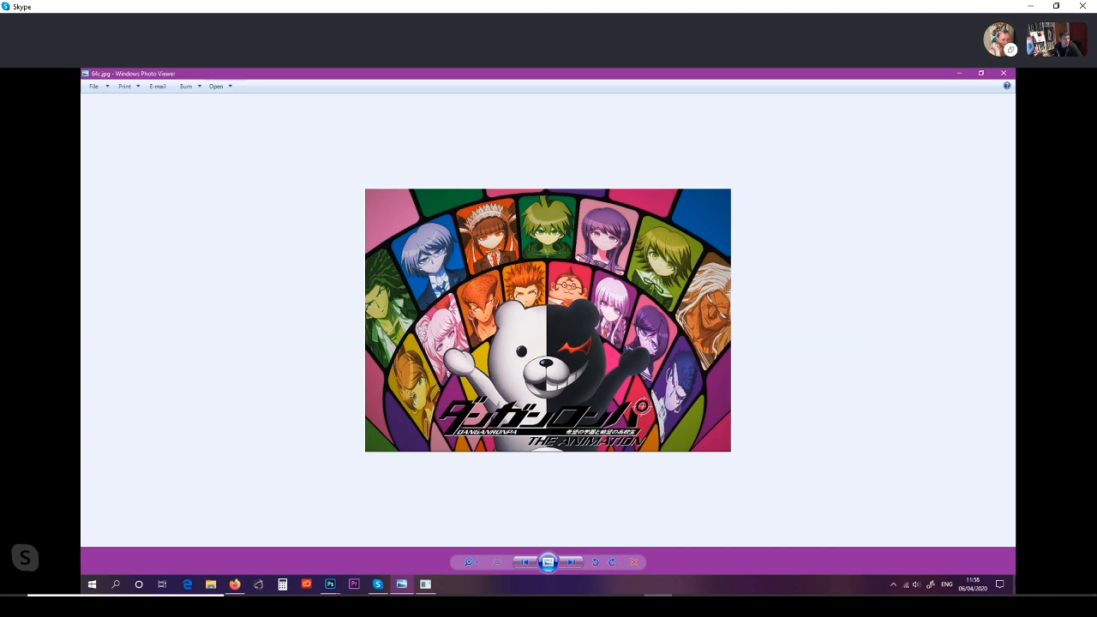
Step: Step through the white-uniform picture series, starting with the narrow crop of the sword hilt
key(Right)
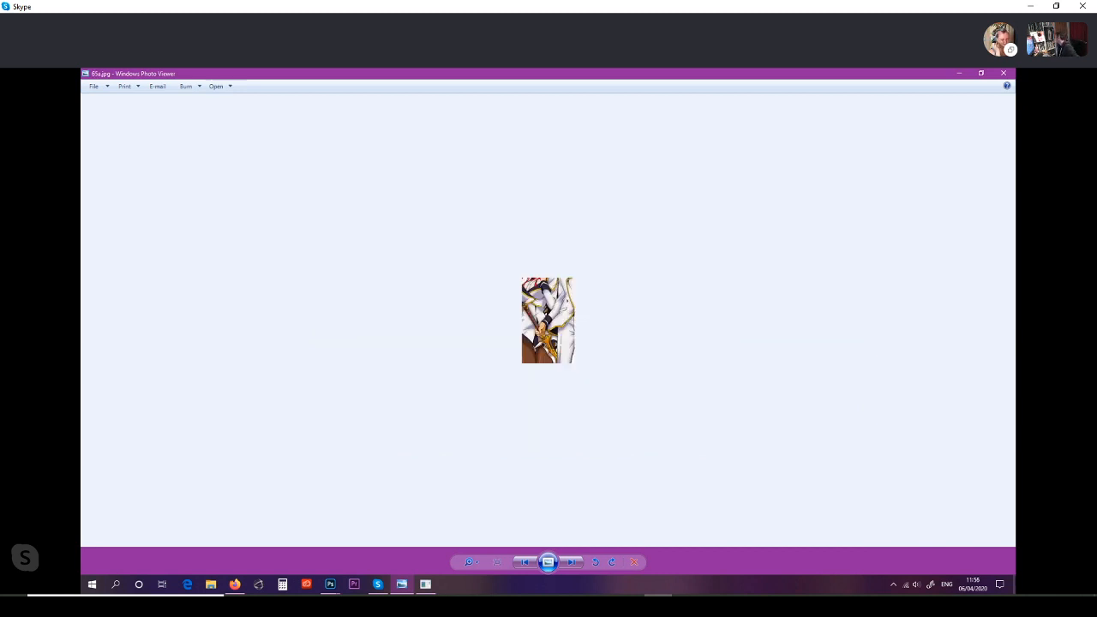
key(Right)
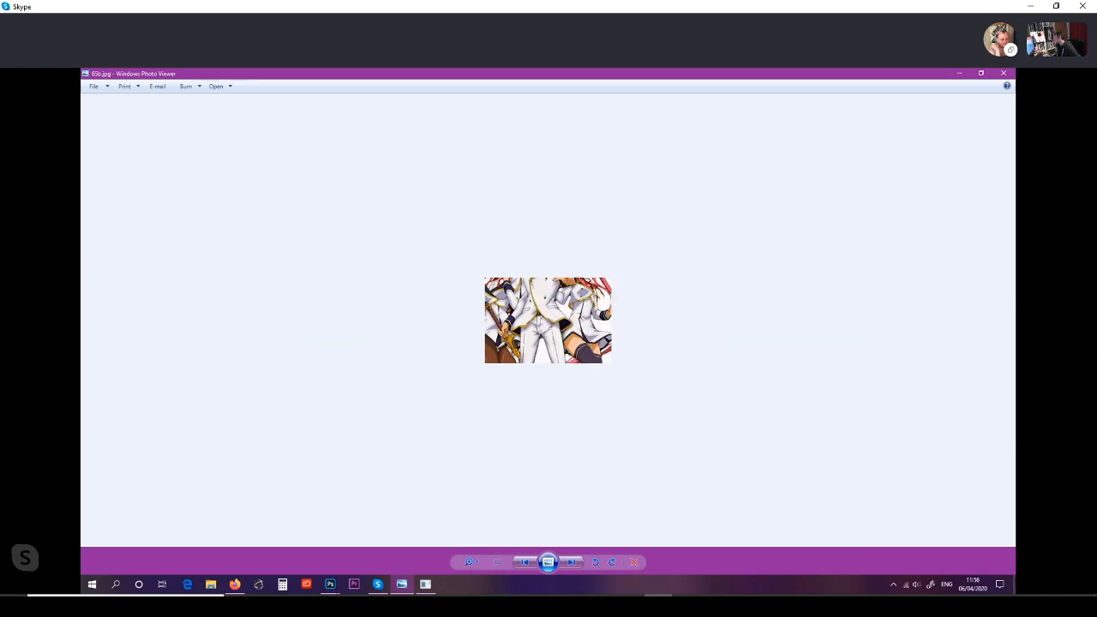
key(Right)
key(Right)
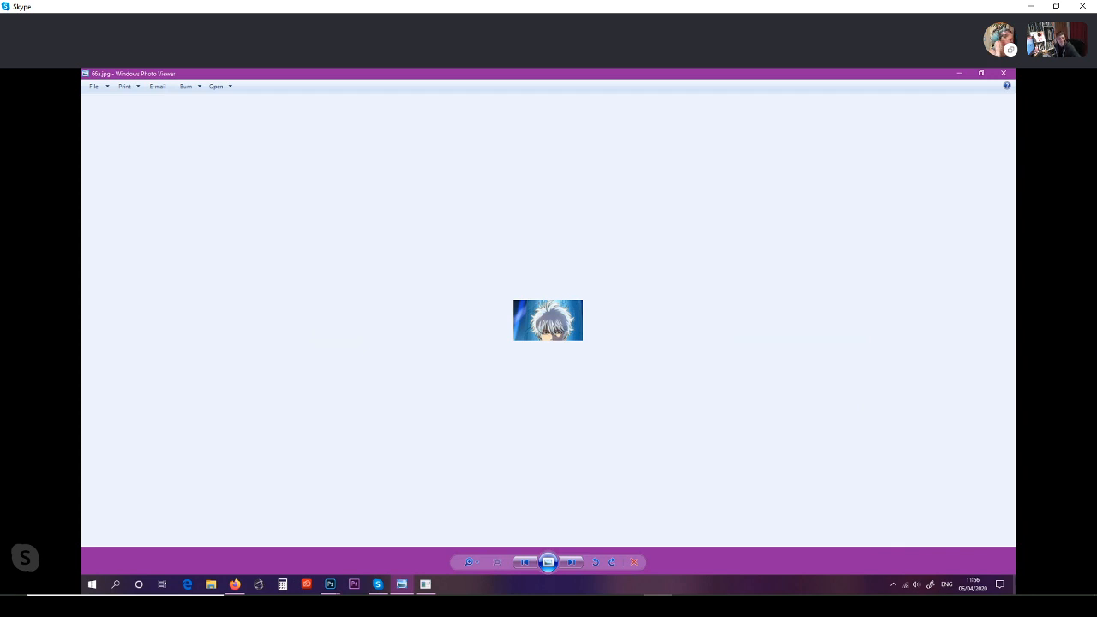
Step: Enlarge the silver-haired character crop and step through the wider crop to the full Gintama poster
scroll(549, 320, up, 4)
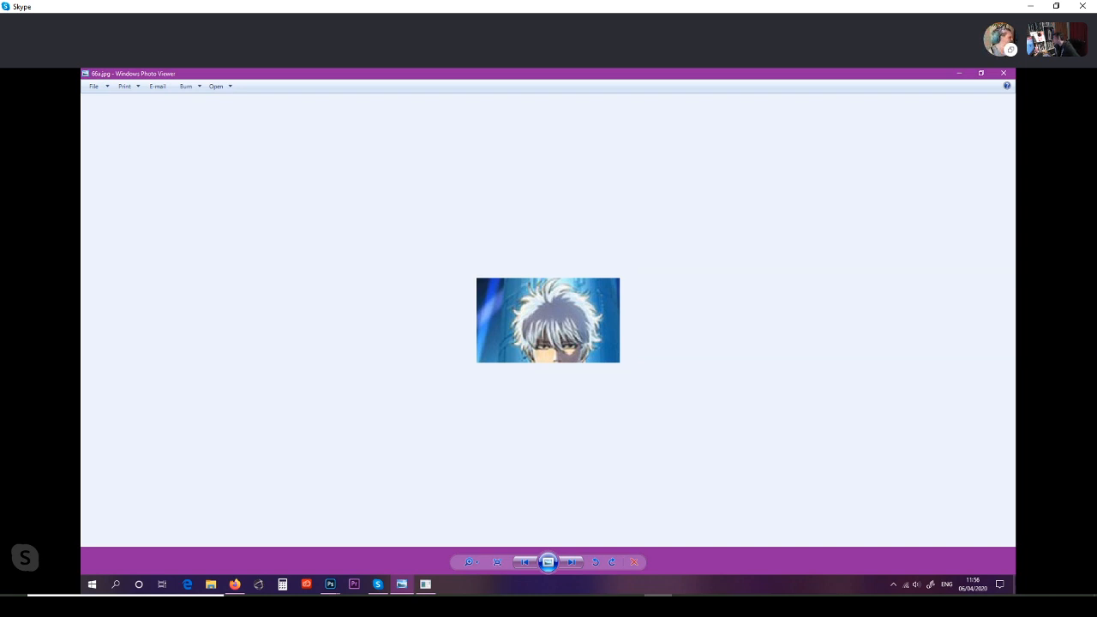
key(Right)
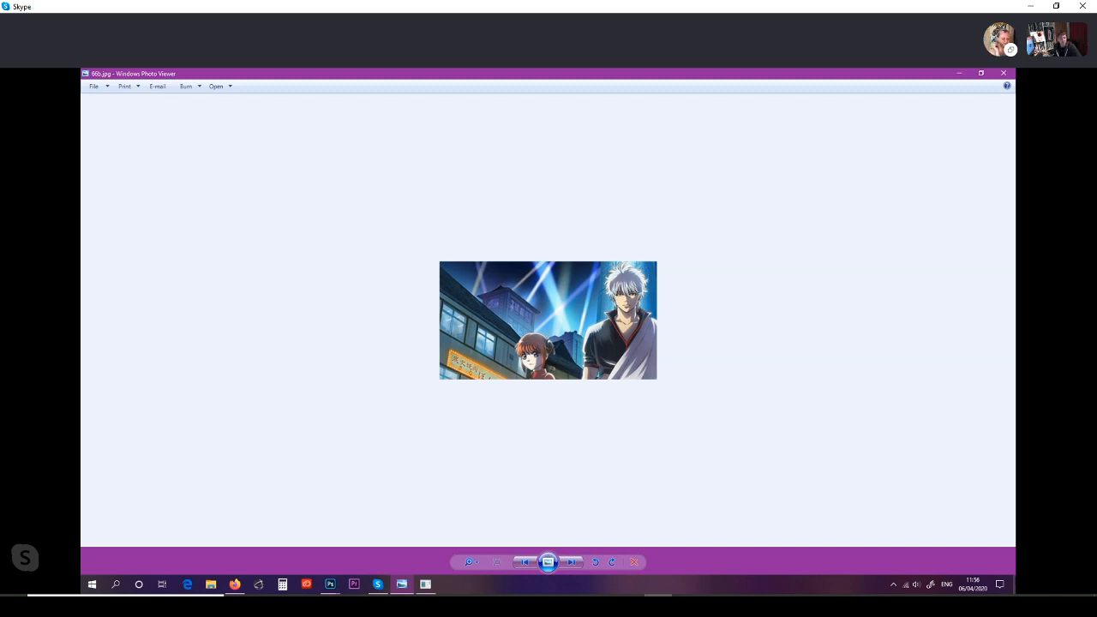
key(Right)
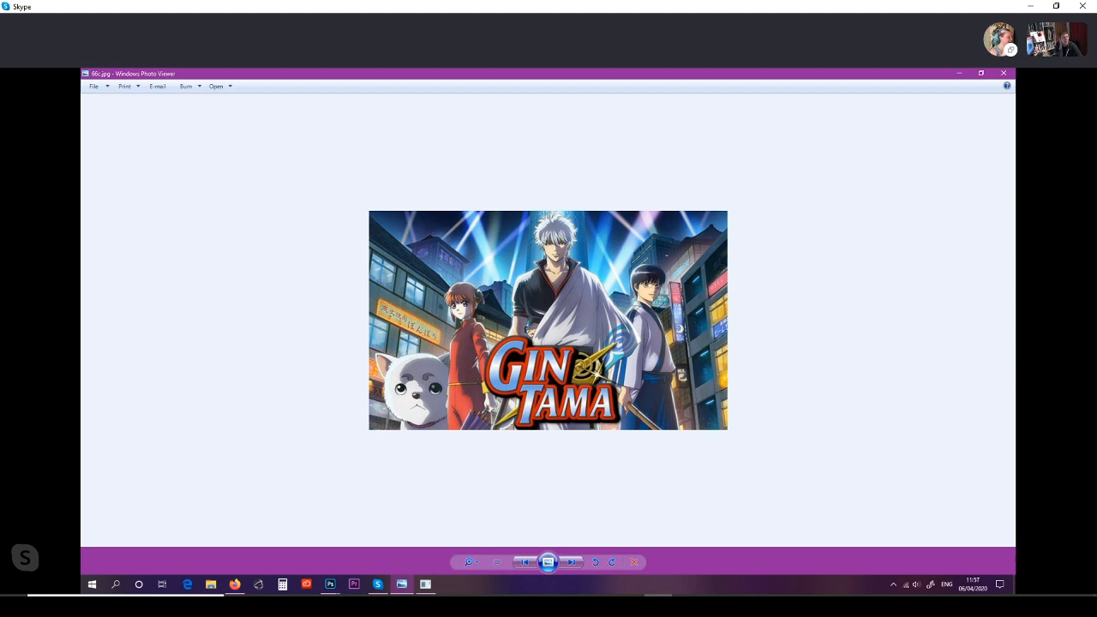
Step: Enlarge the frowning forehead crop and step through the wider face crop to the full Attack on Titan poster
key(Right)
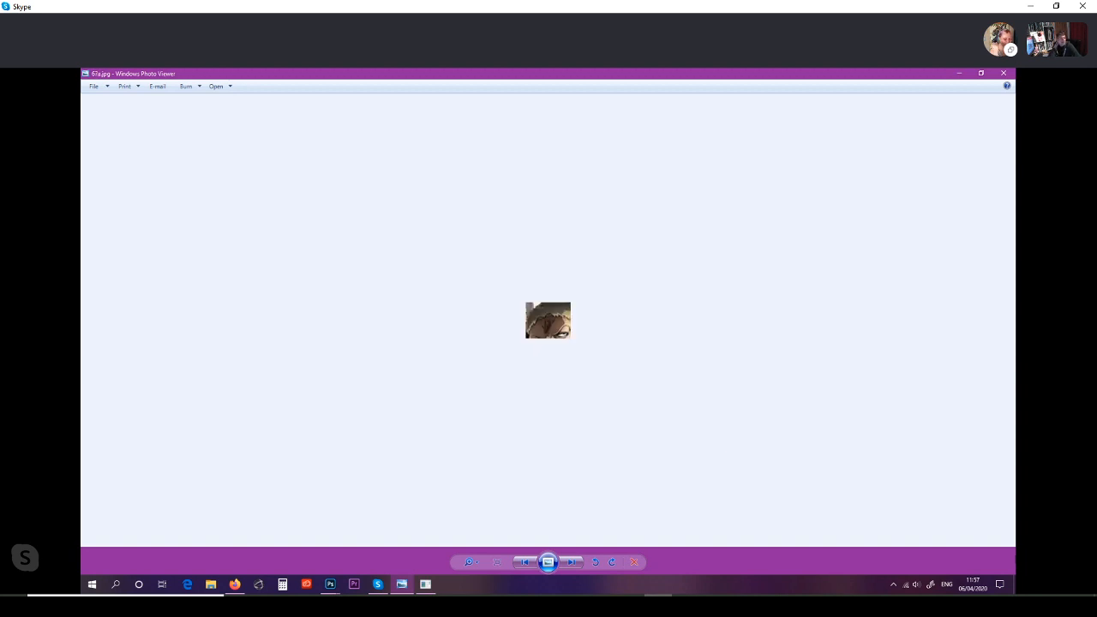
scroll(547, 320, up, 5)
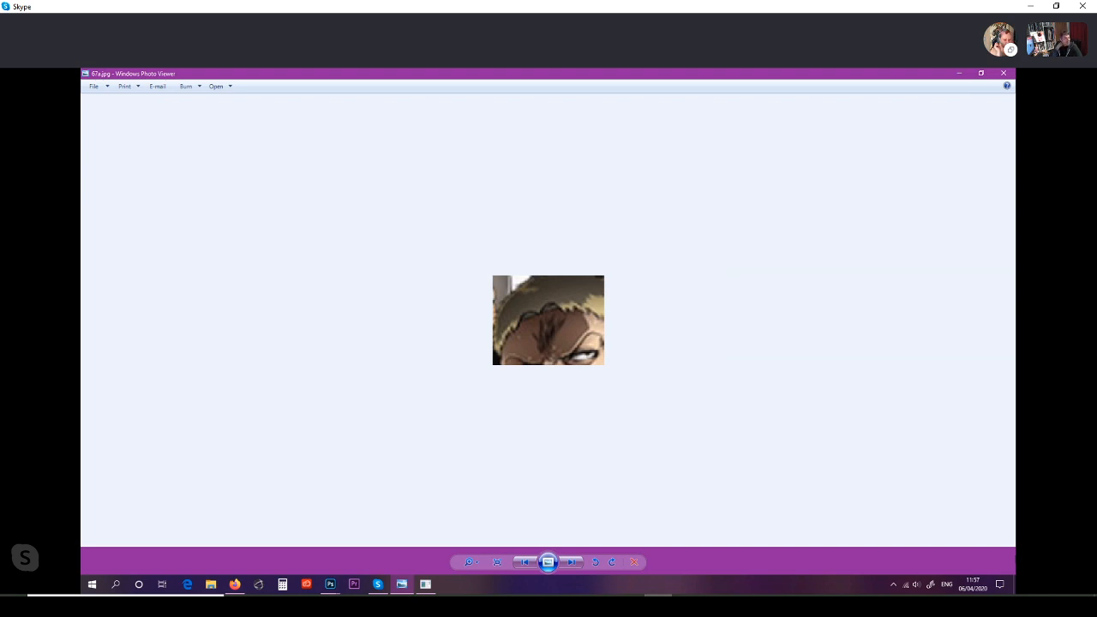
key(Right)
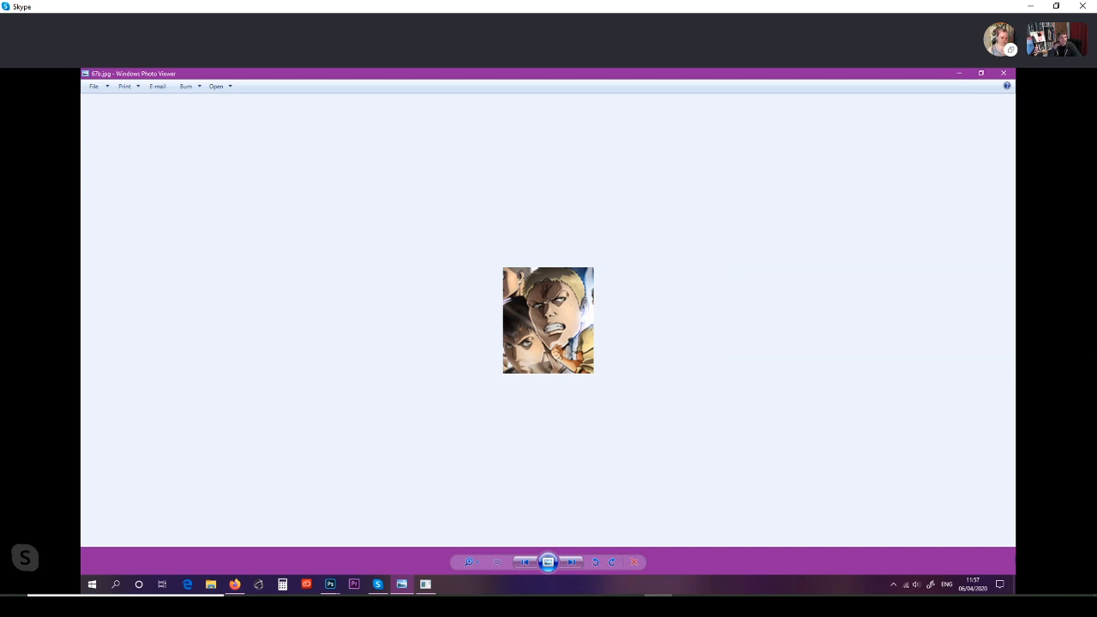
key(Right)
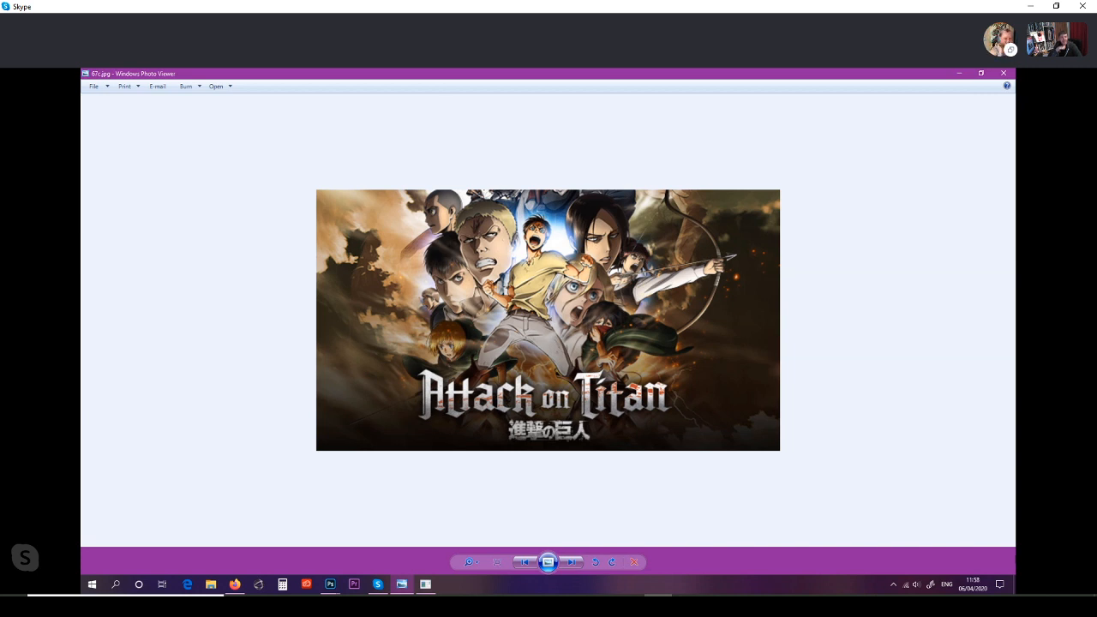
Step: Enlarge the blue butterfly crop and step through the wider crop to the full Kamisama Kiss banner
key(Right)
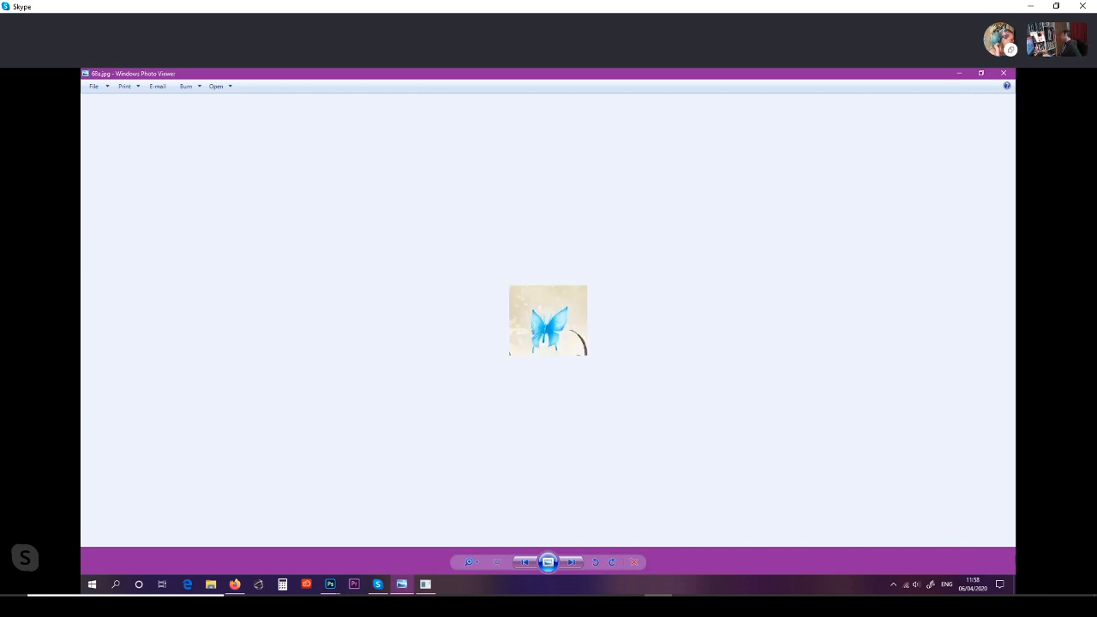
scroll(549, 321, up, 2)
scroll(549, 320, up, 1)
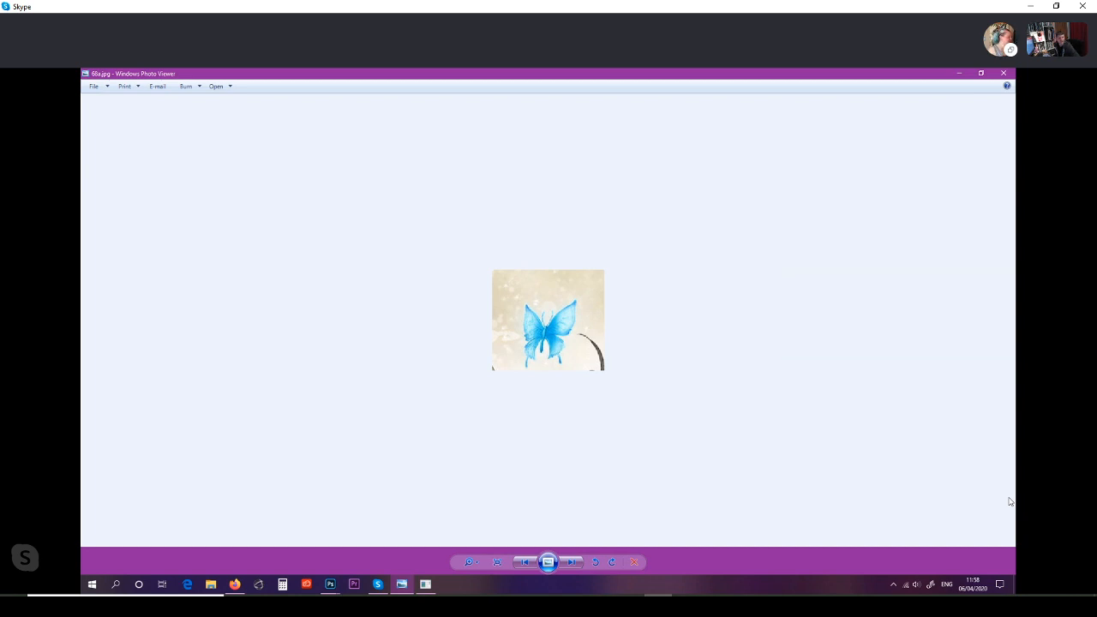
key(Right)
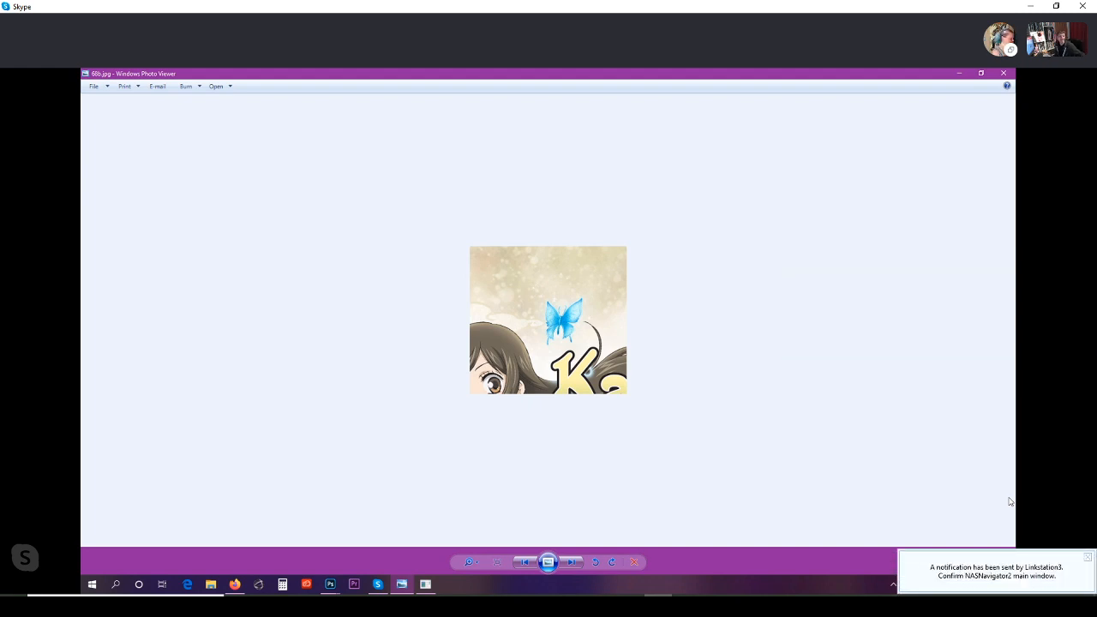
key(Right)
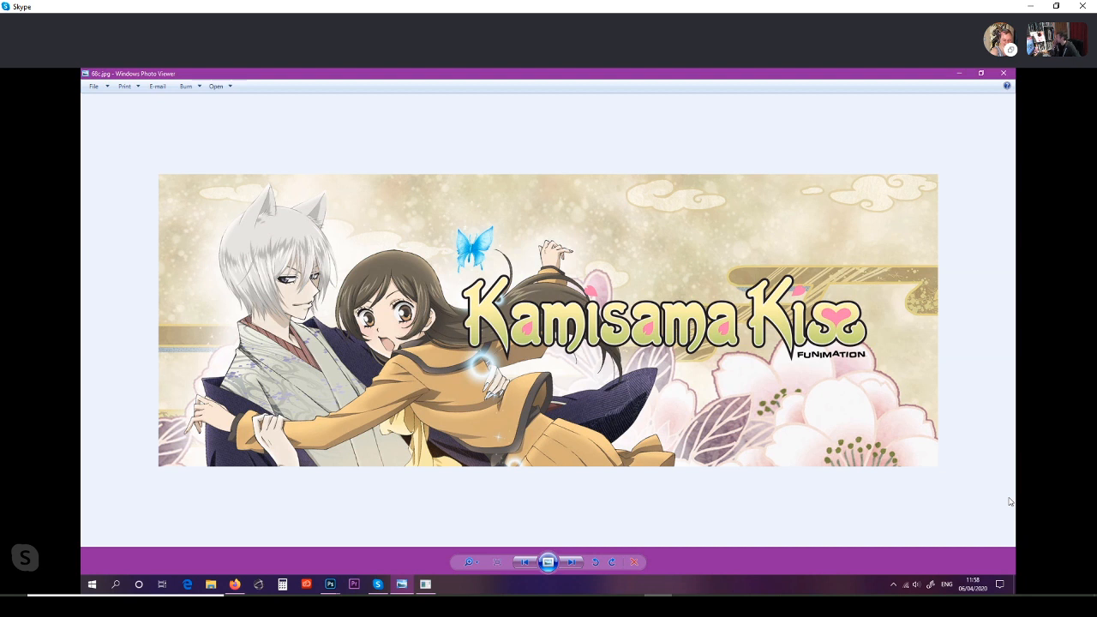
Step: Enlarge the glowing mechanical-hand crop, compare it with the wider crop, and continue through the pictures to the green-star crop
key(Right)
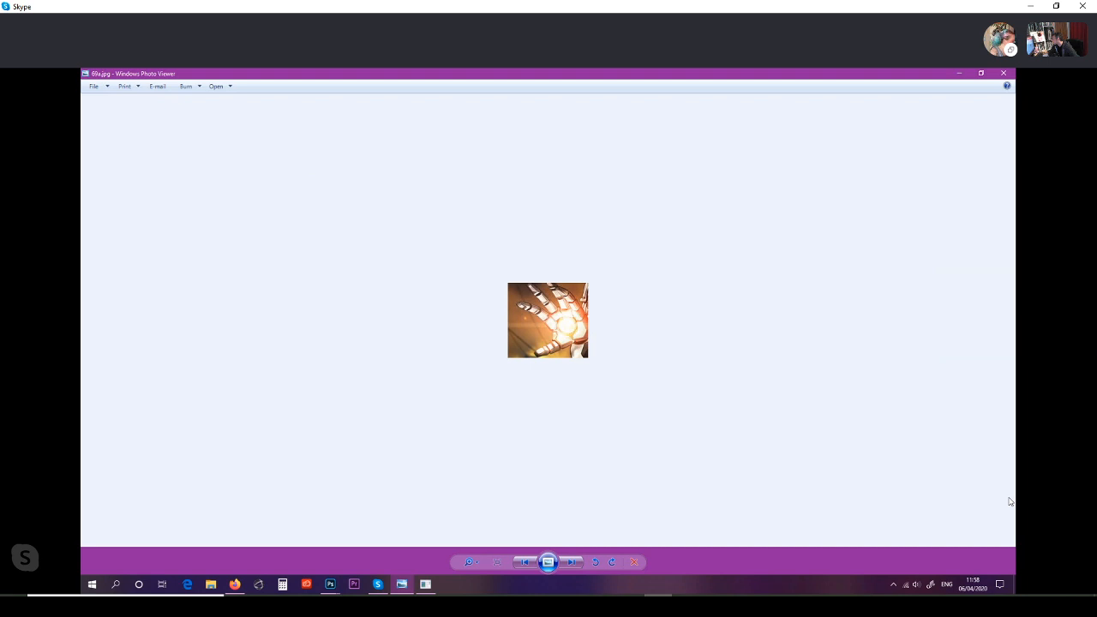
scroll(1009, 502, up, 2)
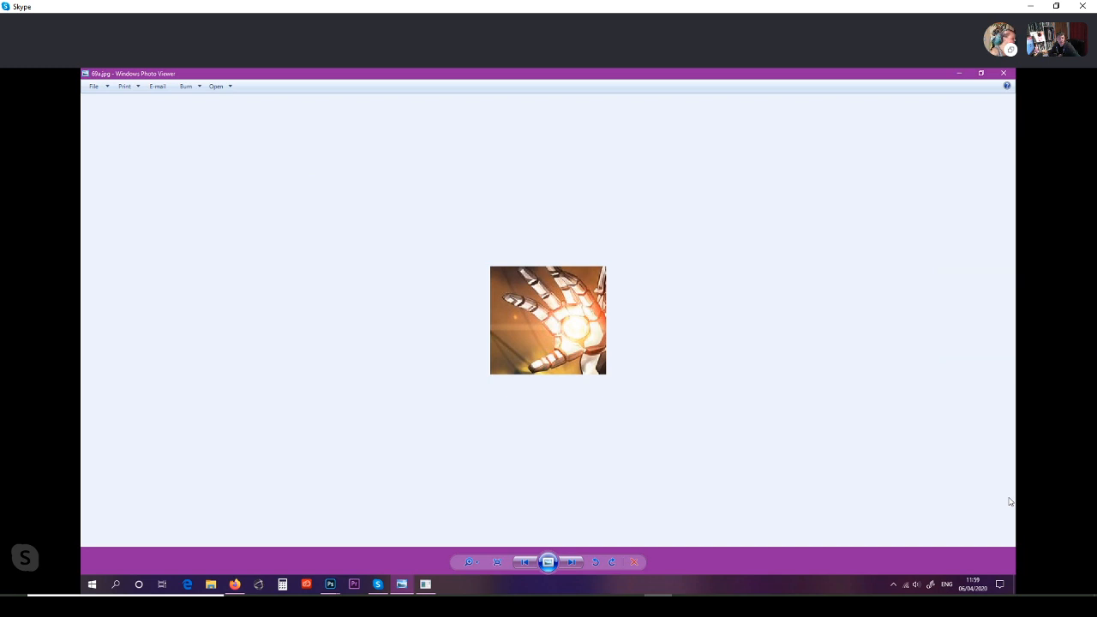
key(Right)
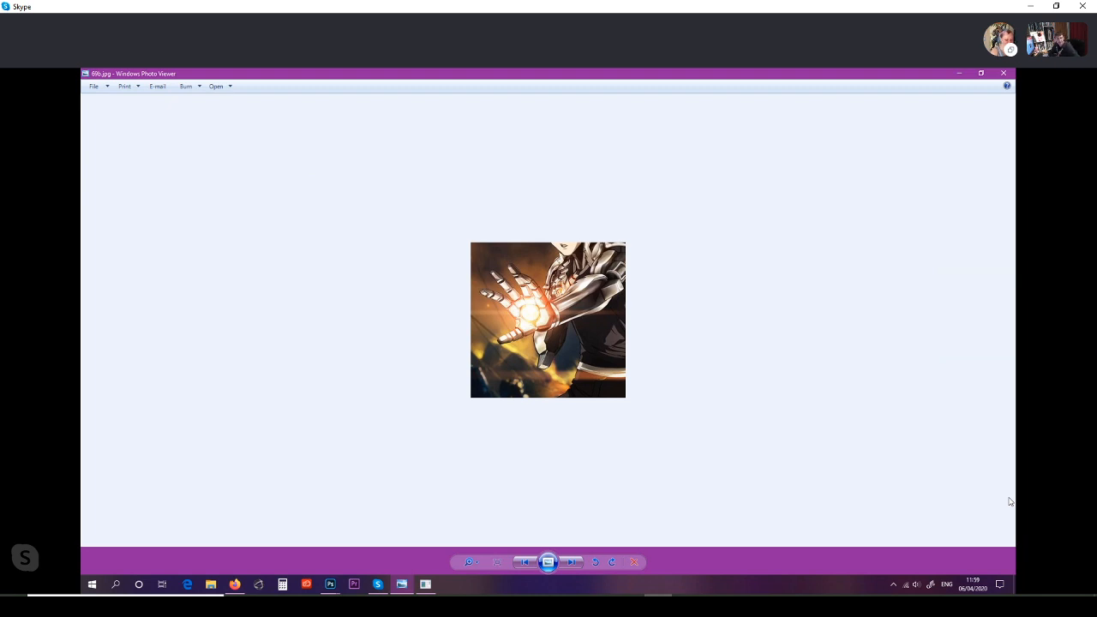
key(Right)
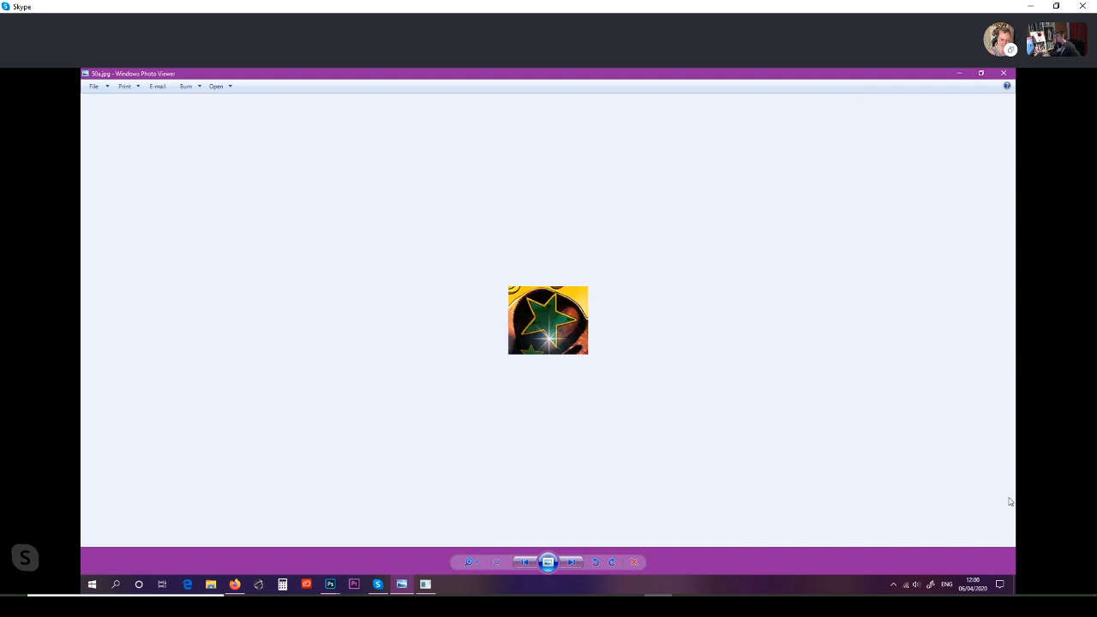
Step: Close Windows Photo Viewer and stop the current screen sharing in the Skype call
click(1005, 76)
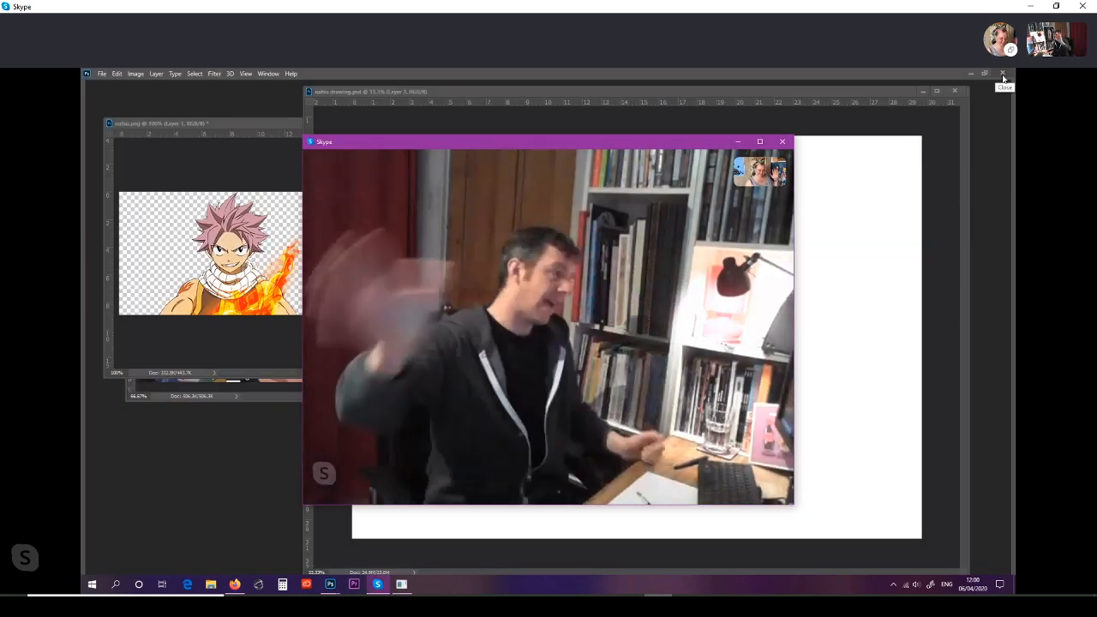
mouse_move(635, 478)
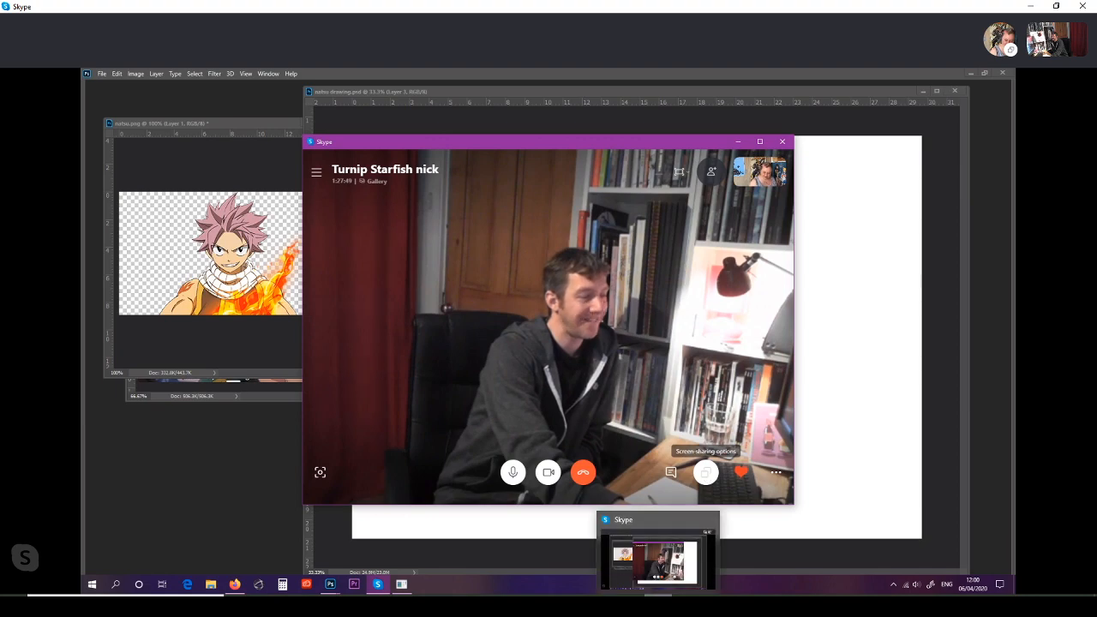
click(705, 475)
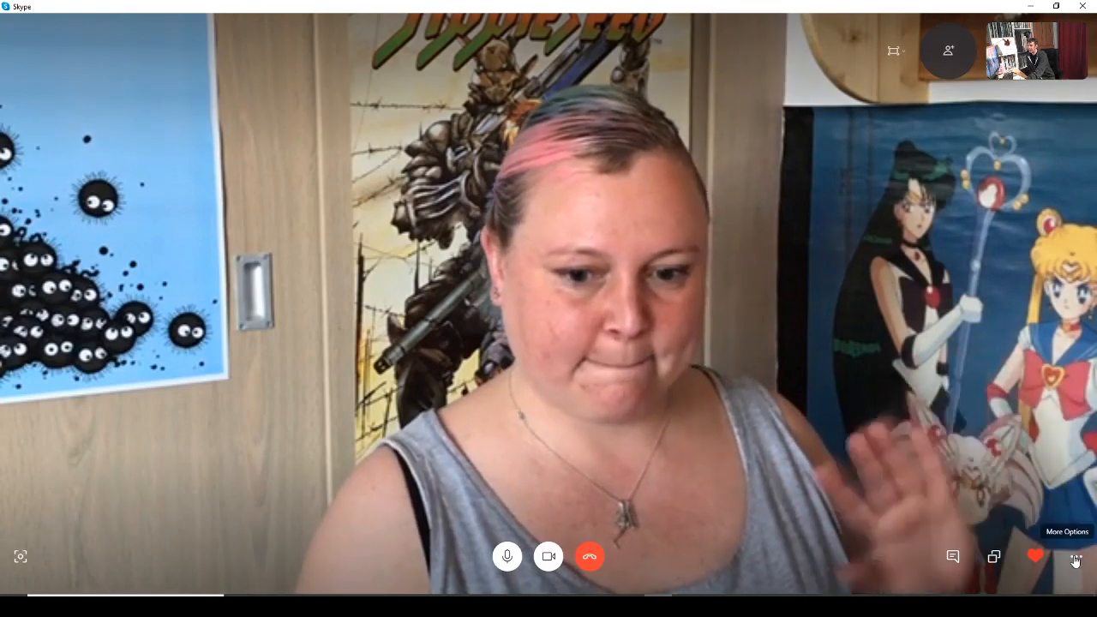
Step: Open the call's screen-sharing options and start sharing the Generic PnP Monitor without computer sound
click(1075, 557)
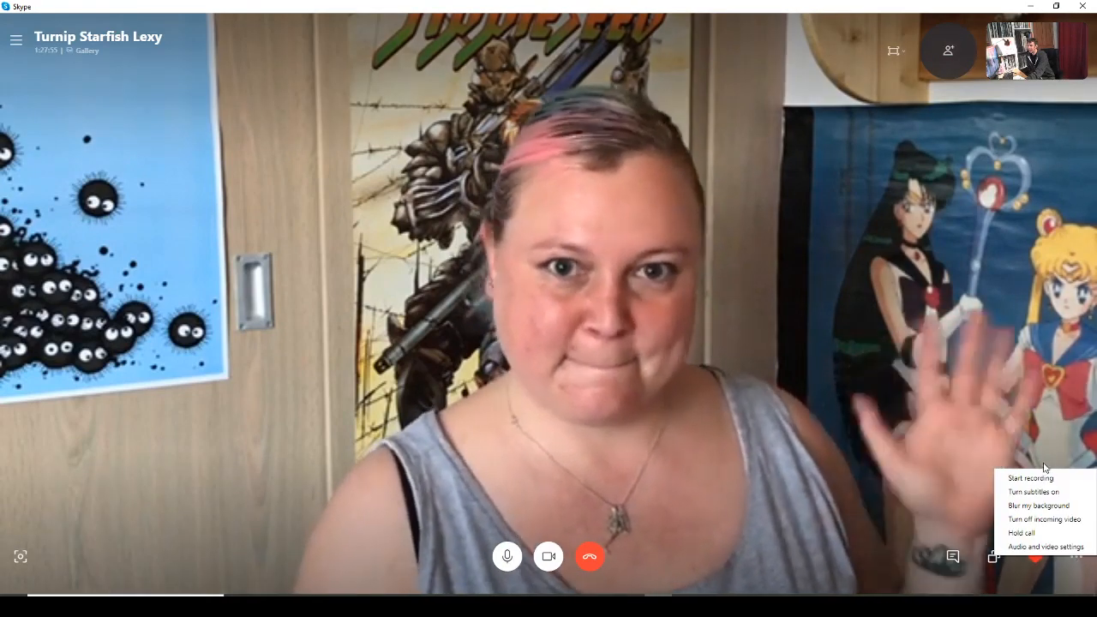
click(988, 559)
click(995, 559)
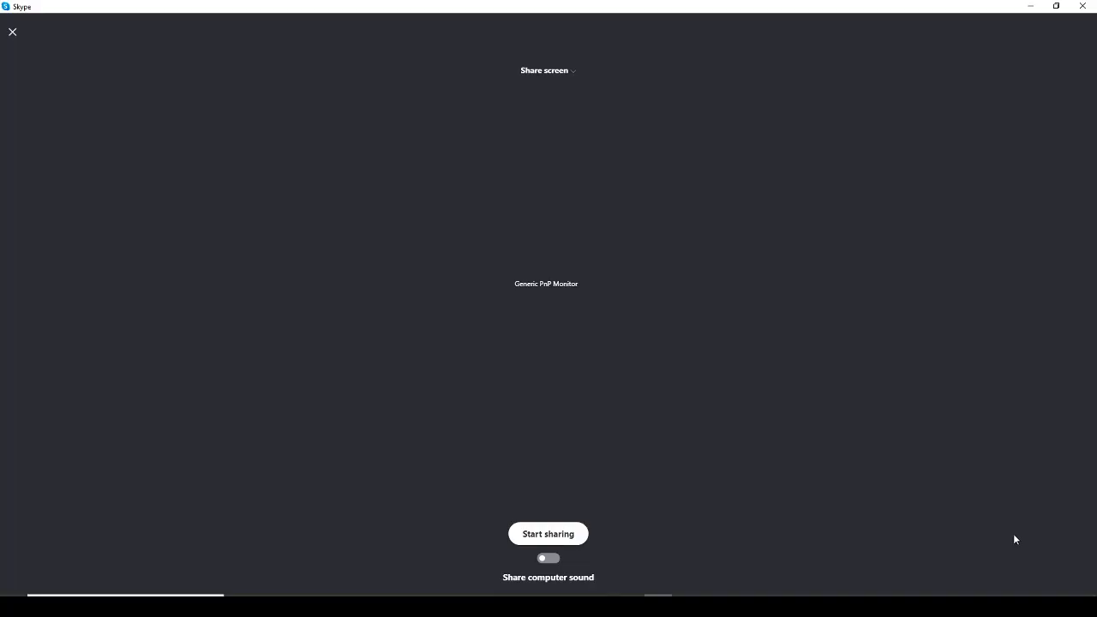
click(550, 533)
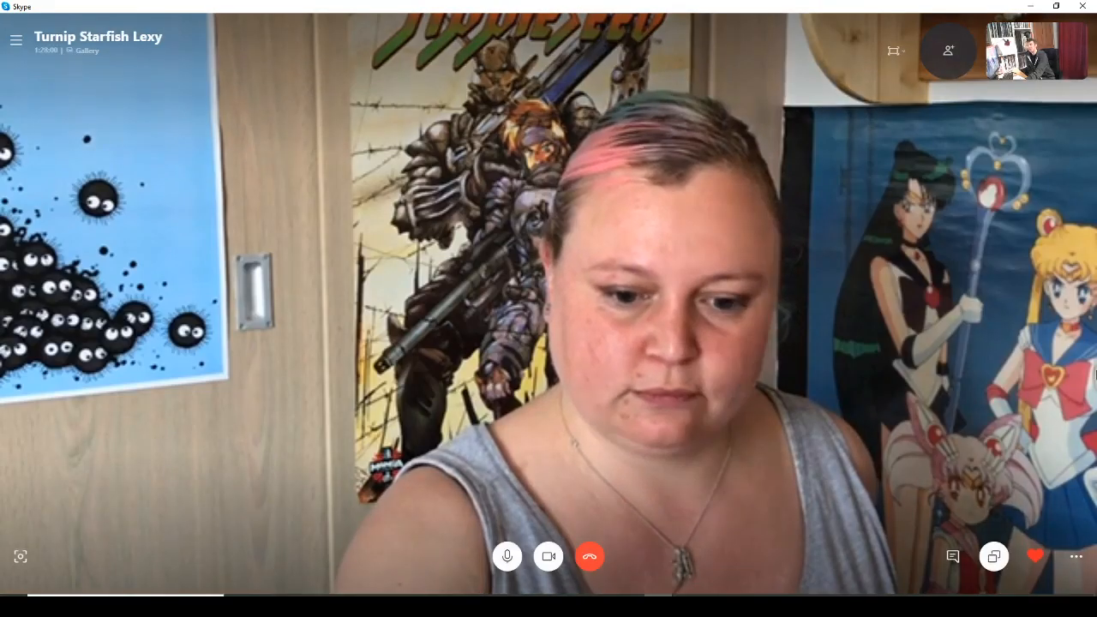